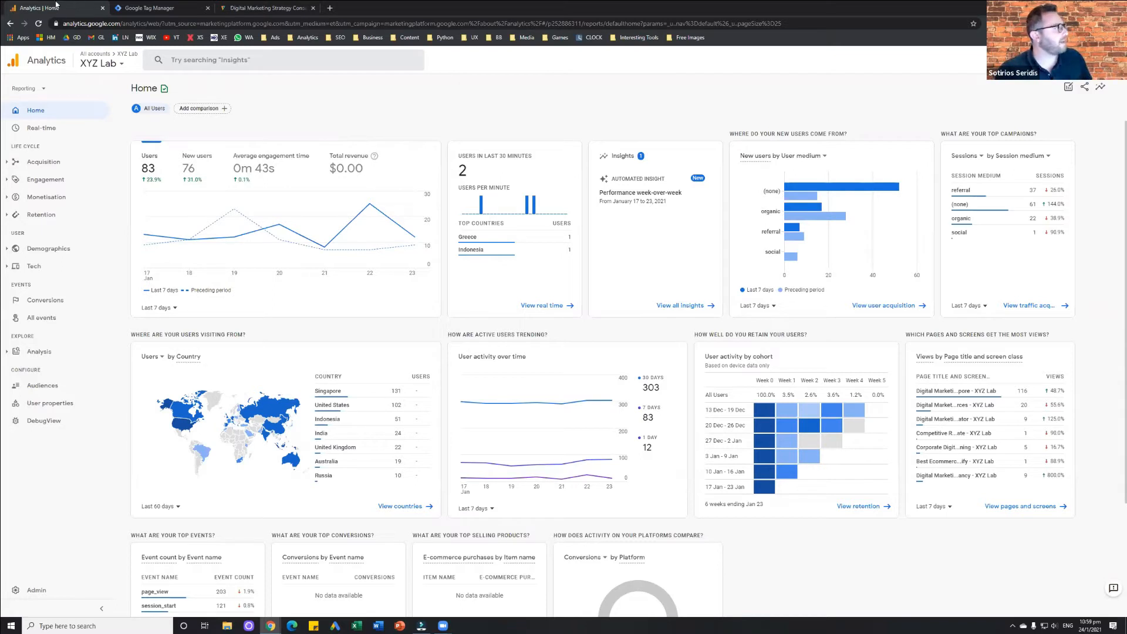
# - Switch to Google Tag Manager, view the setup form for a new account, and return to the account list
pyautogui.click(149, 8)
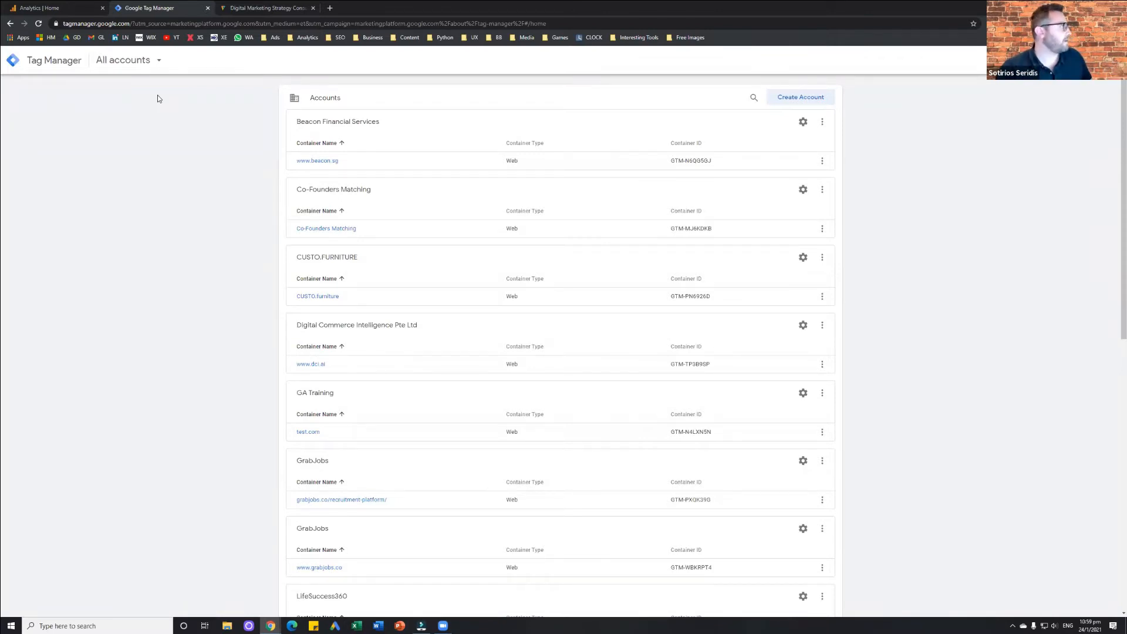
pyautogui.moveTo(133, 23); pyautogui.dragTo(58, 25)
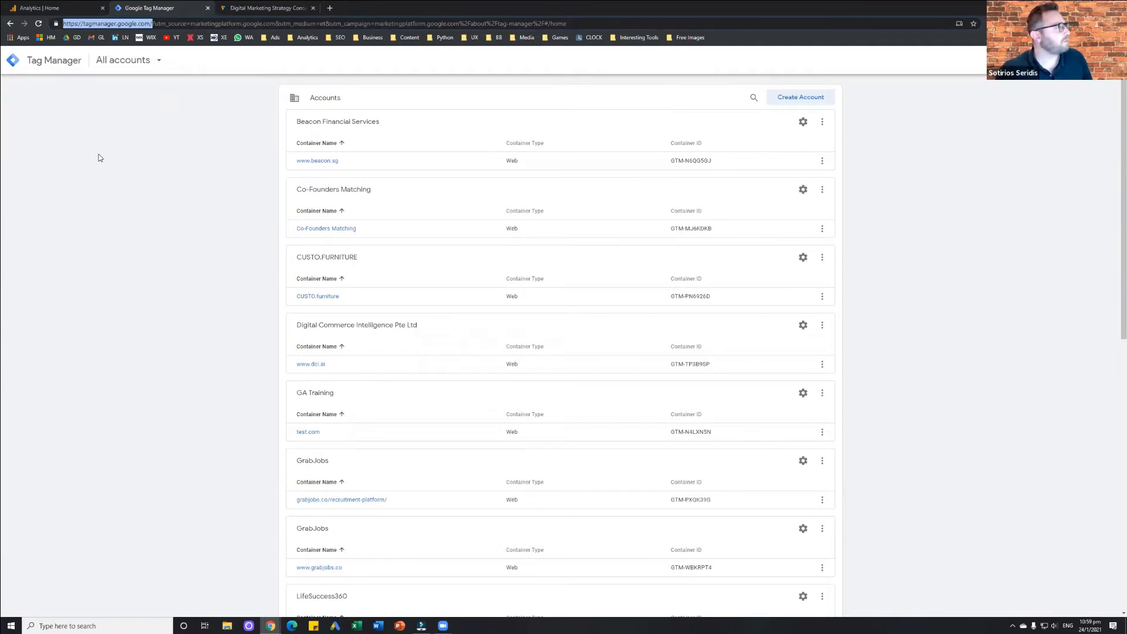
pyautogui.click(825, 103)
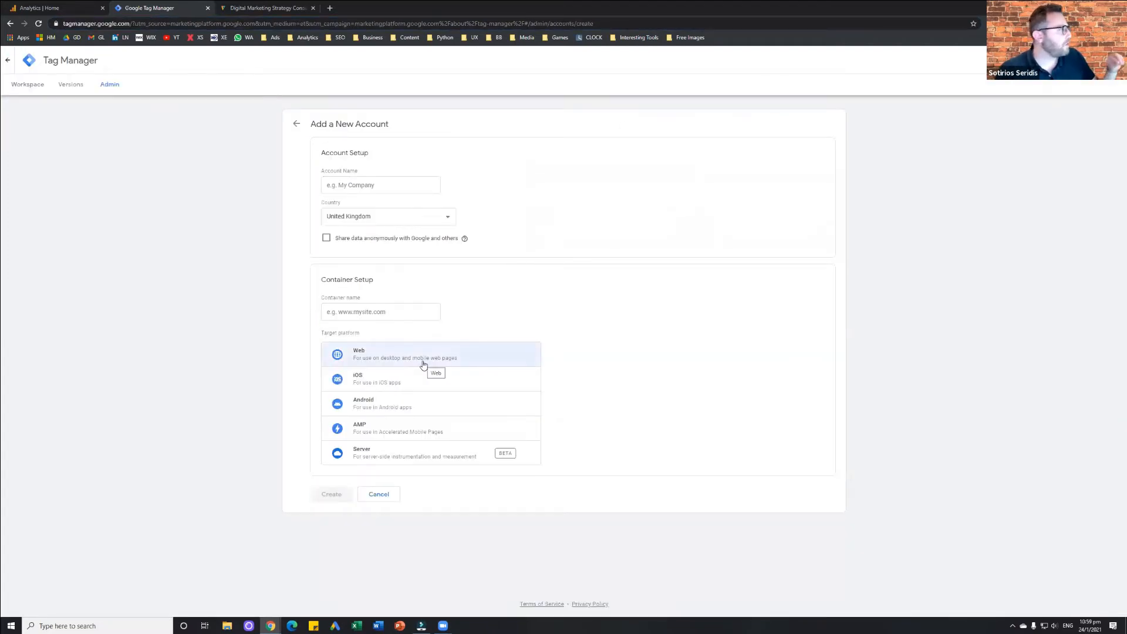
pyautogui.click(8, 60)
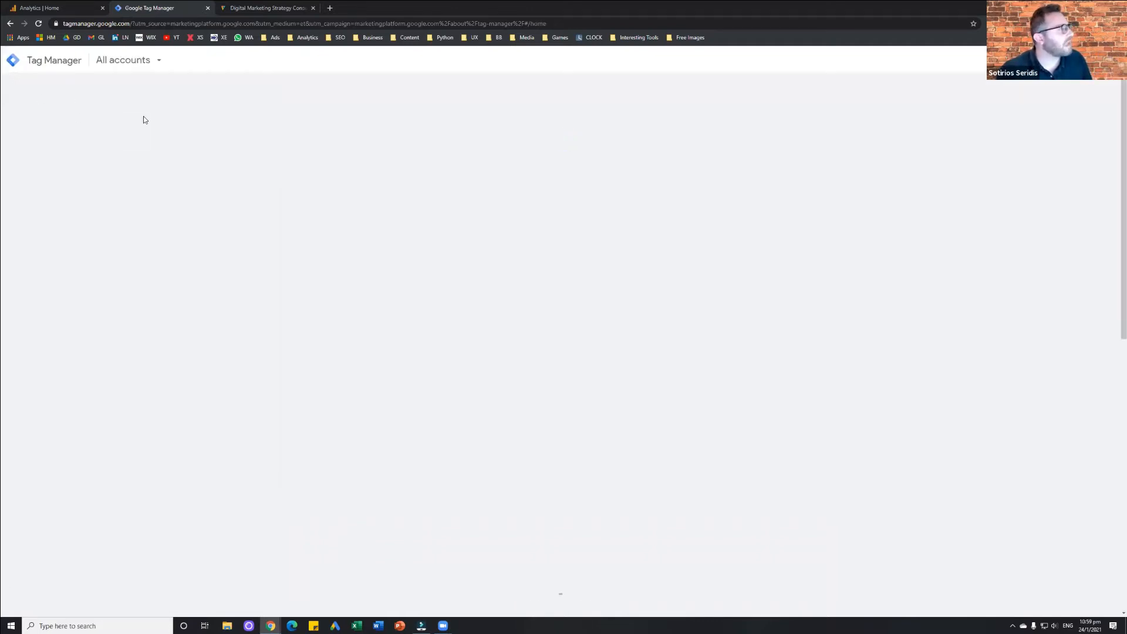
# - Open the xyzlab.com container of the XYZ Lab account
pyautogui.scroll(-1, 242, 400)
pyautogui.scroll(-6, 242, 398)
pyautogui.scroll(-3, 250, 408)
pyautogui.click(312, 491)
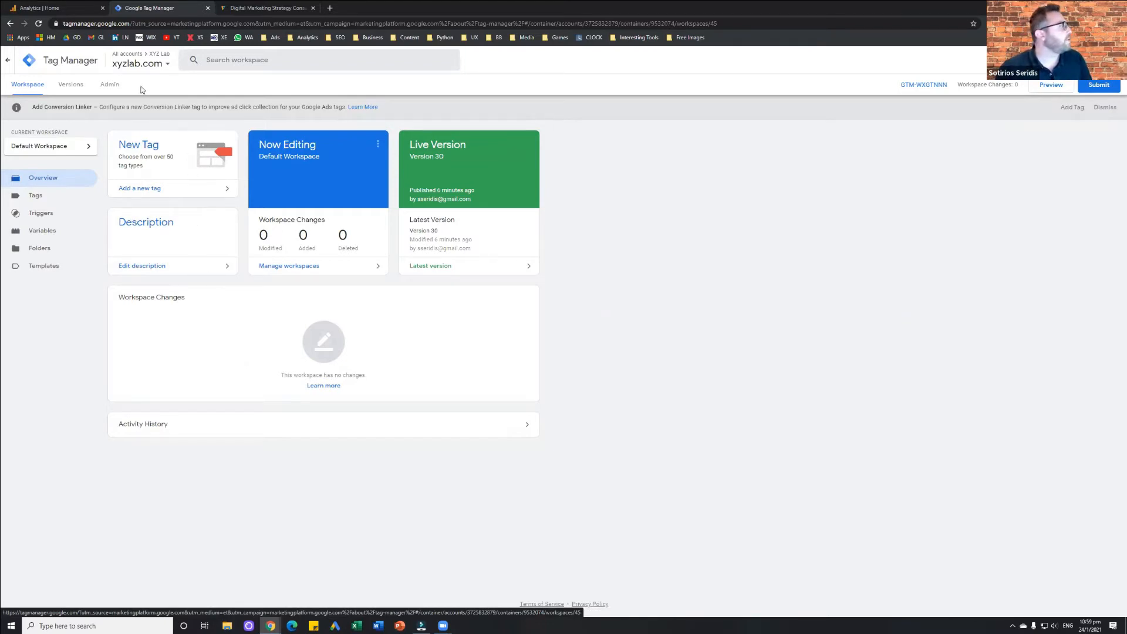
# - View the Google Tag Manager installation code for the xyzlab.com container, and return to its administration page
pyautogui.click(111, 85)
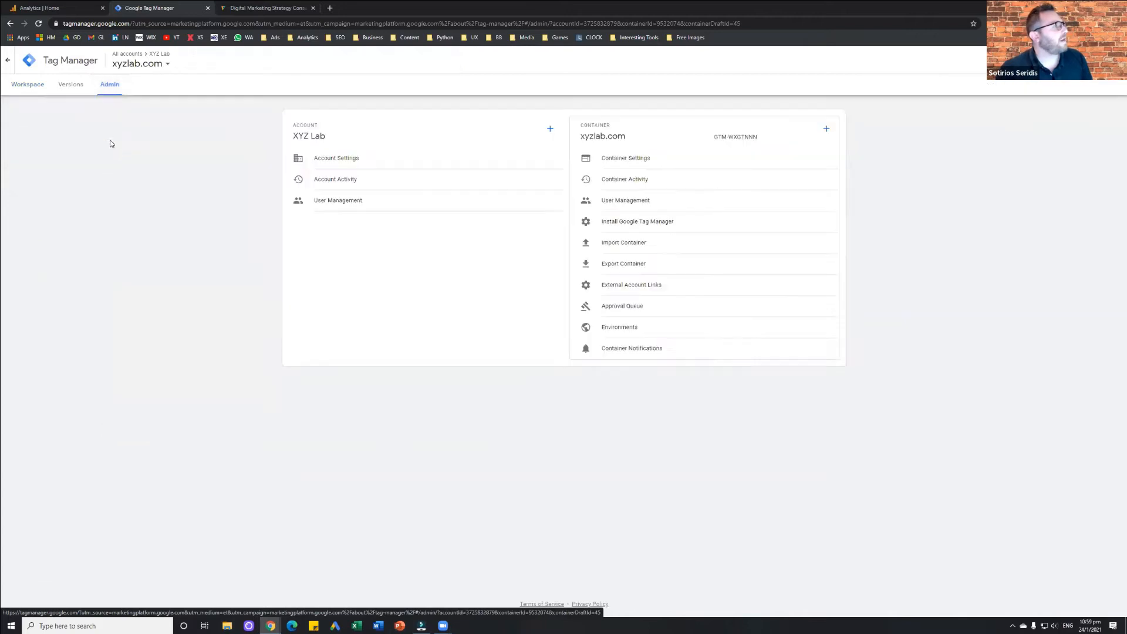
pyautogui.click(648, 224)
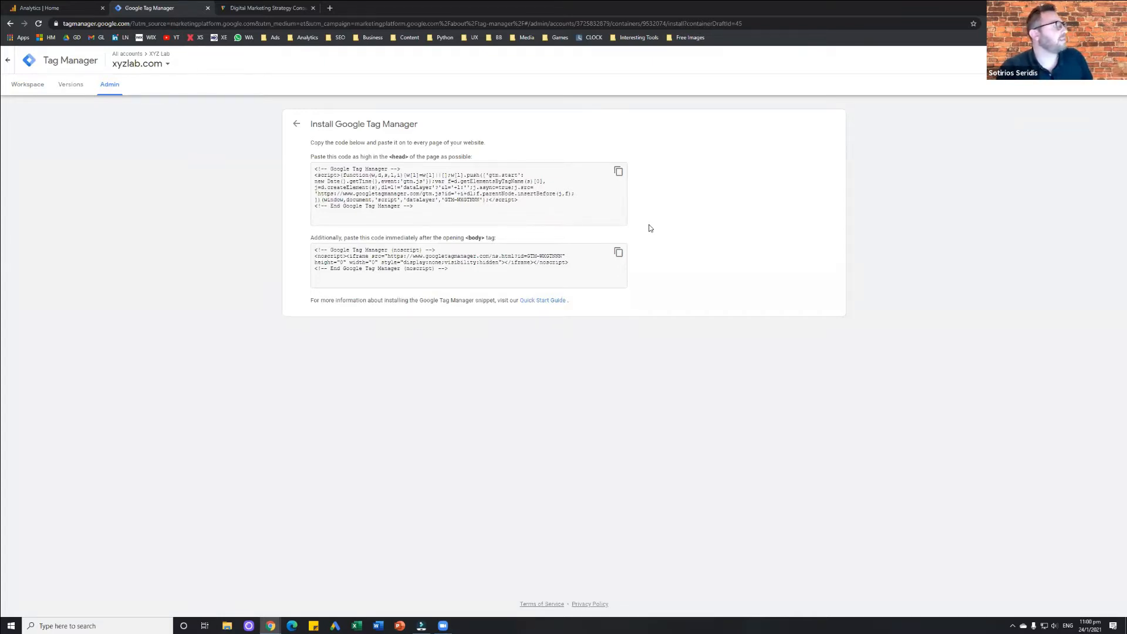
pyautogui.click(299, 125)
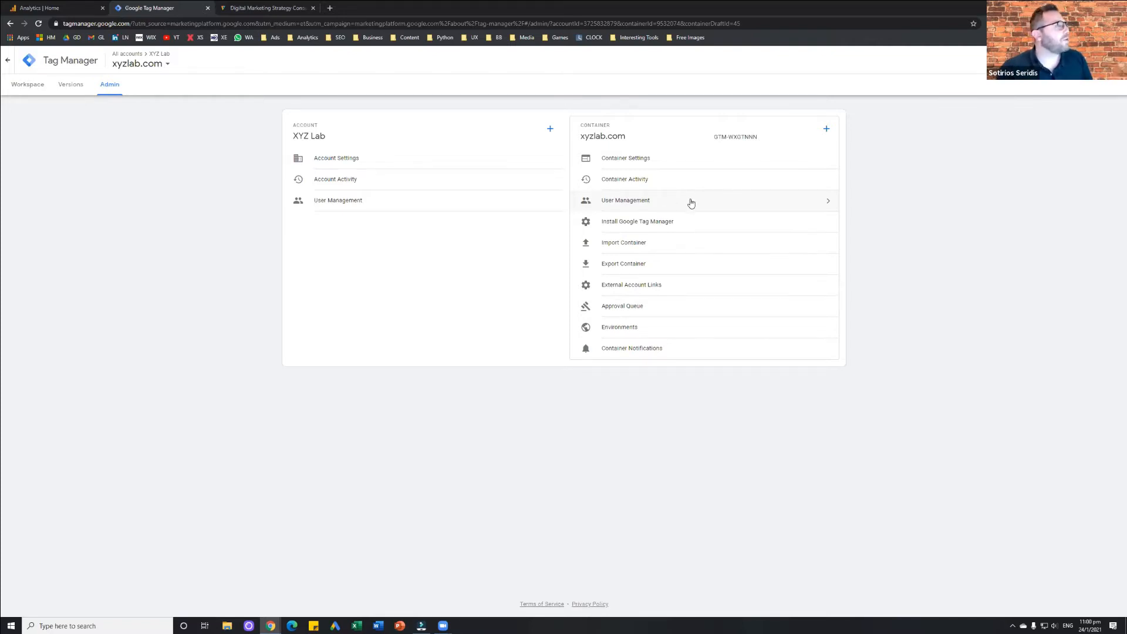
# - Point out the container ID of xyzlab.com on the administration page, and go back to the workspace
pyautogui.moveTo(714, 138); pyautogui.dragTo(762, 140)
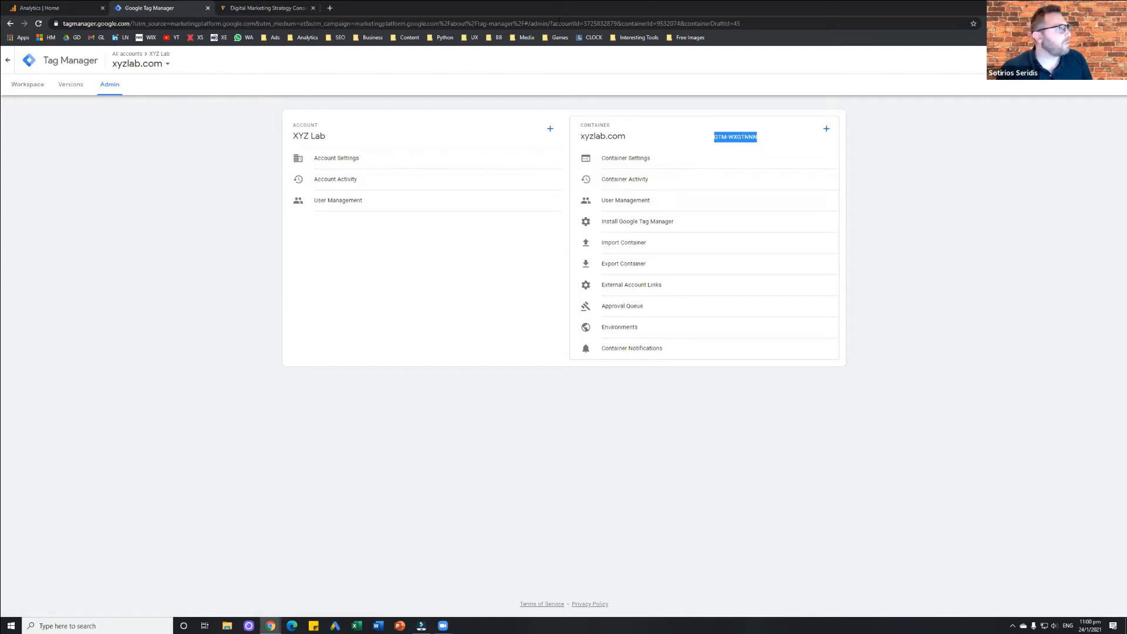
pyautogui.moveTo(718, 145)
pyautogui.mouseDown()
pyautogui.moveTo(759, 119)
pyautogui.moveTo(773, 131)
pyautogui.mouseUp()
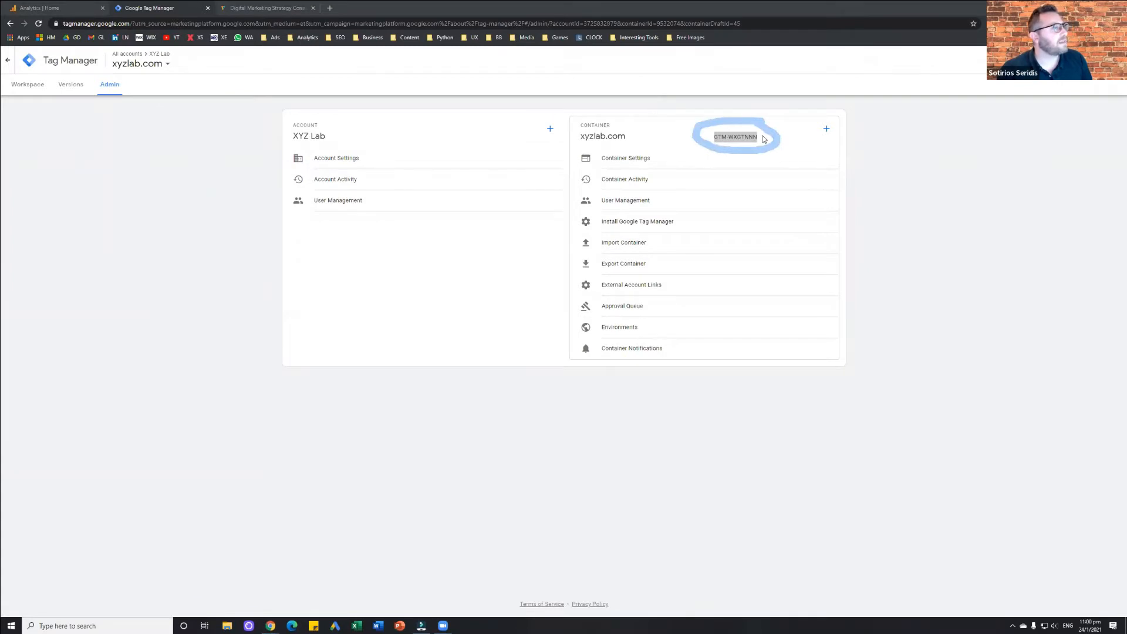
pyautogui.click(744, 141)
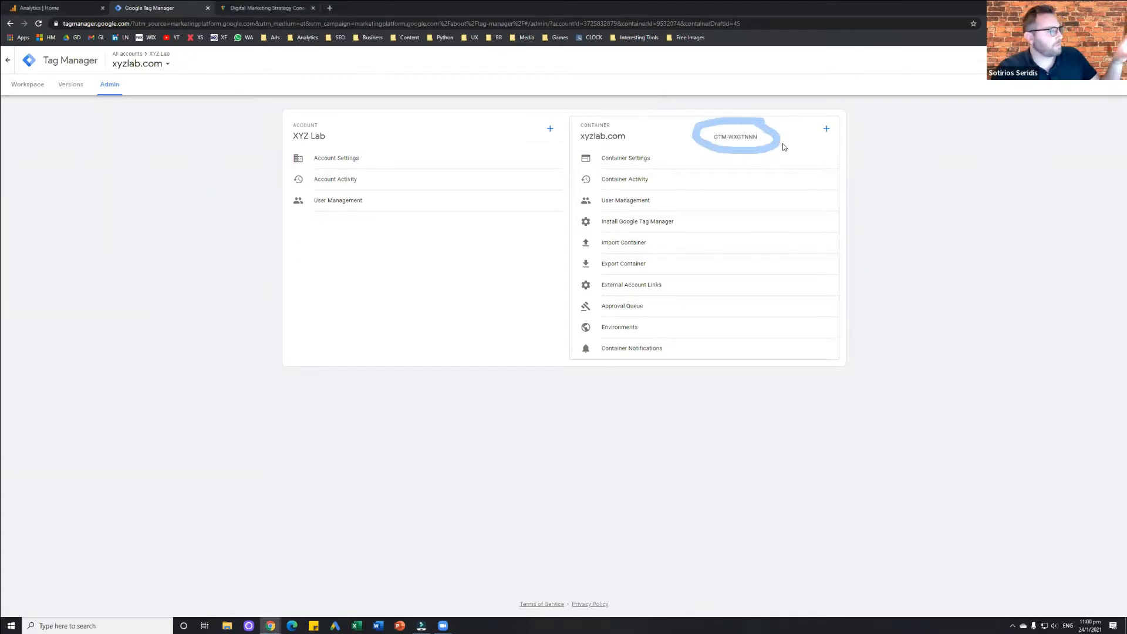
pyautogui.click(575, 66)
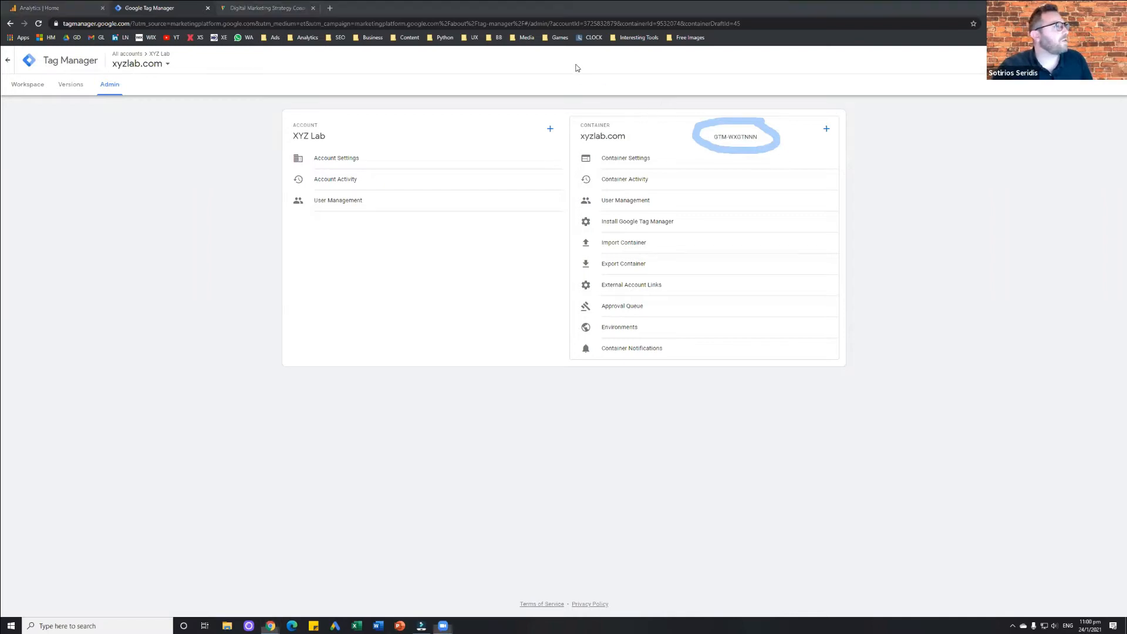
pyautogui.click(756, 120)
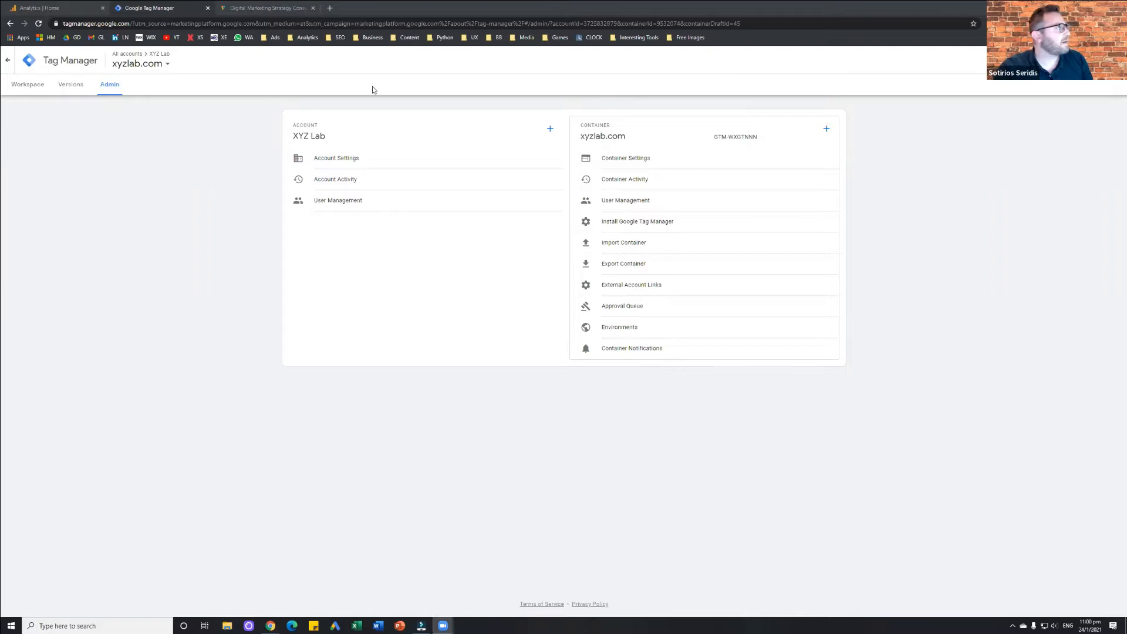
pyautogui.click(23, 92)
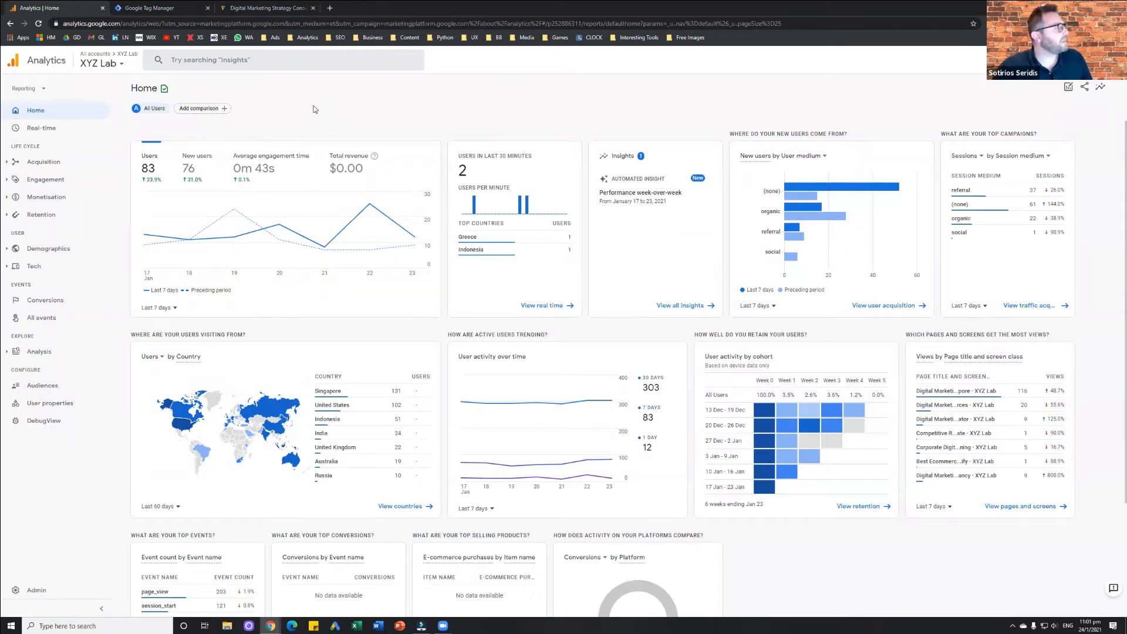
# - Switch to the XYZ Lab website and review its Digital Marketing Strategy page down to the Marketing Automation section
pyautogui.click(287, 8)
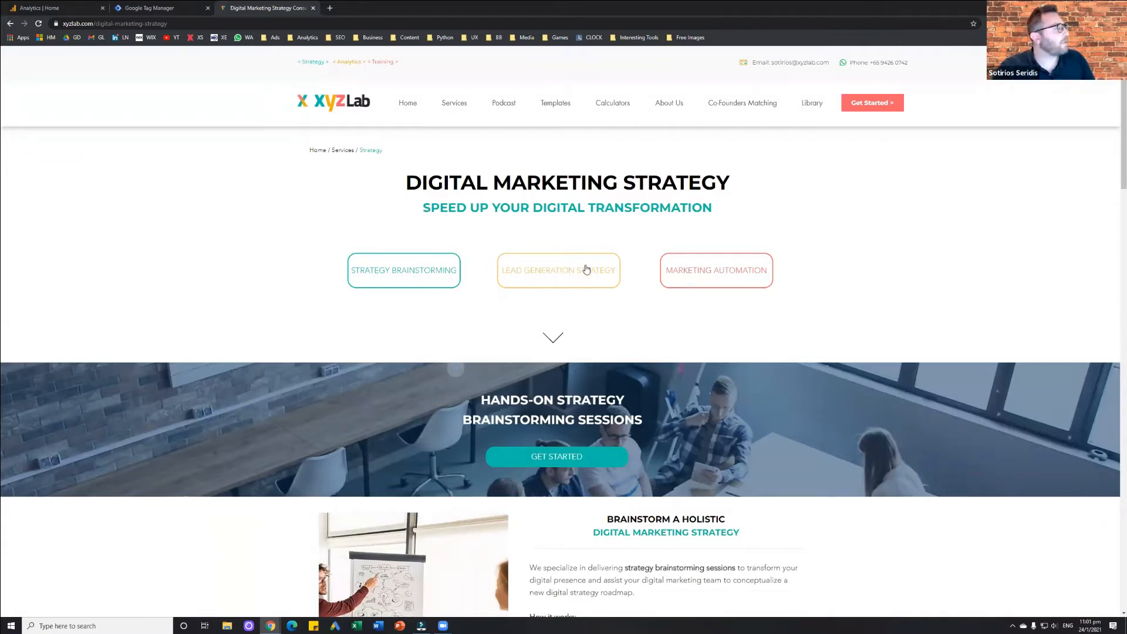
pyautogui.scroll(-3, 701, 282)
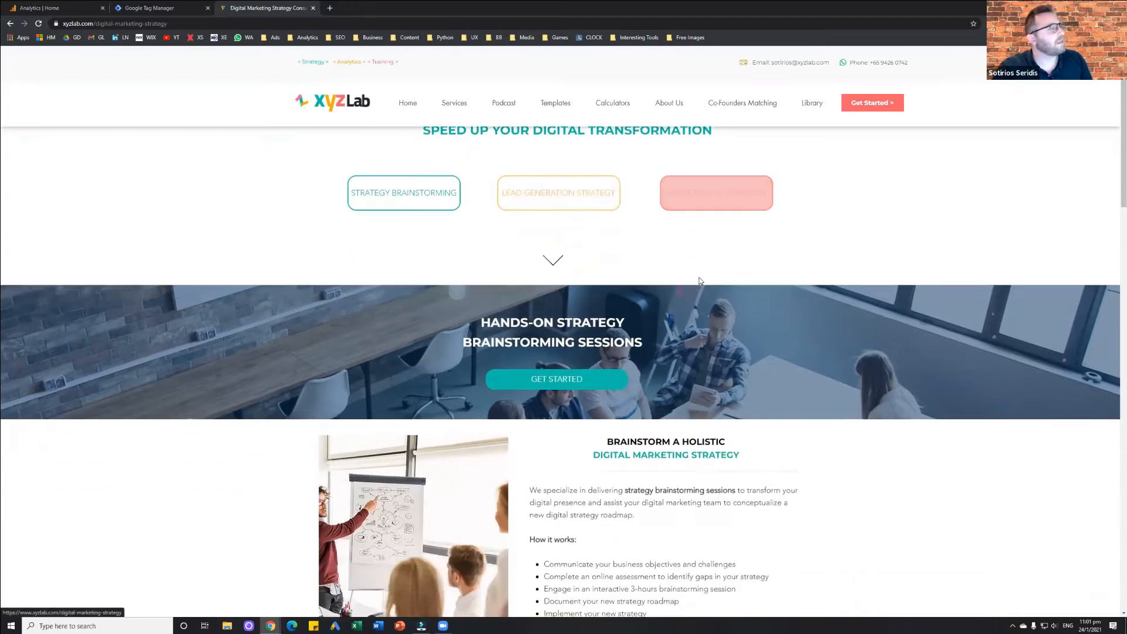
pyautogui.scroll(-10, 707, 280)
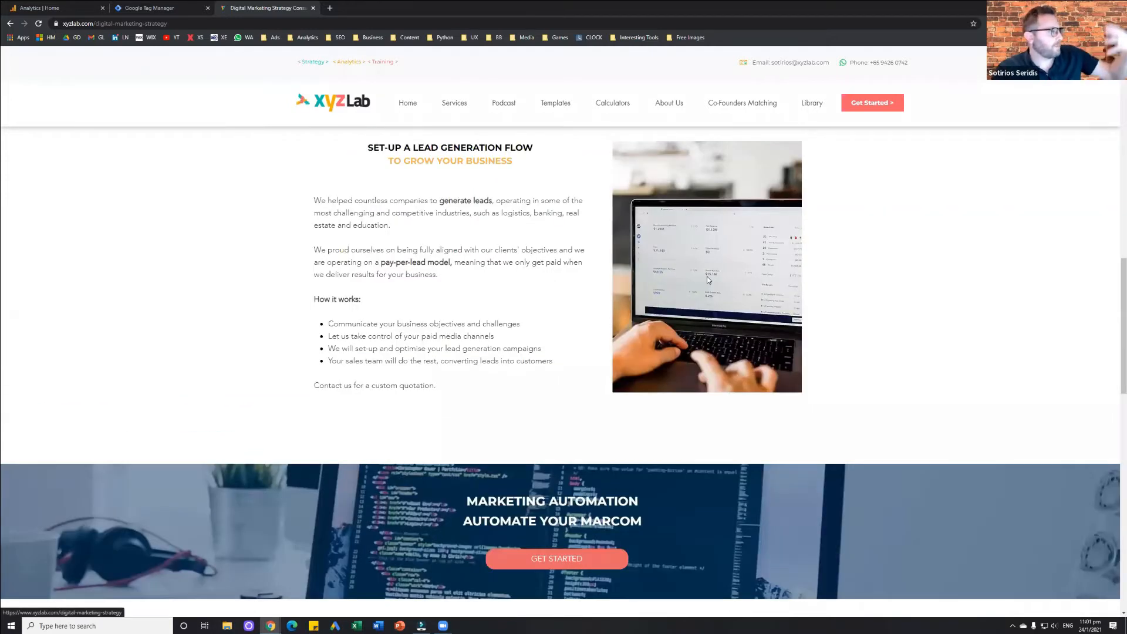
pyautogui.scroll(-1, 706, 280)
pyautogui.scroll(-5, 697, 274)
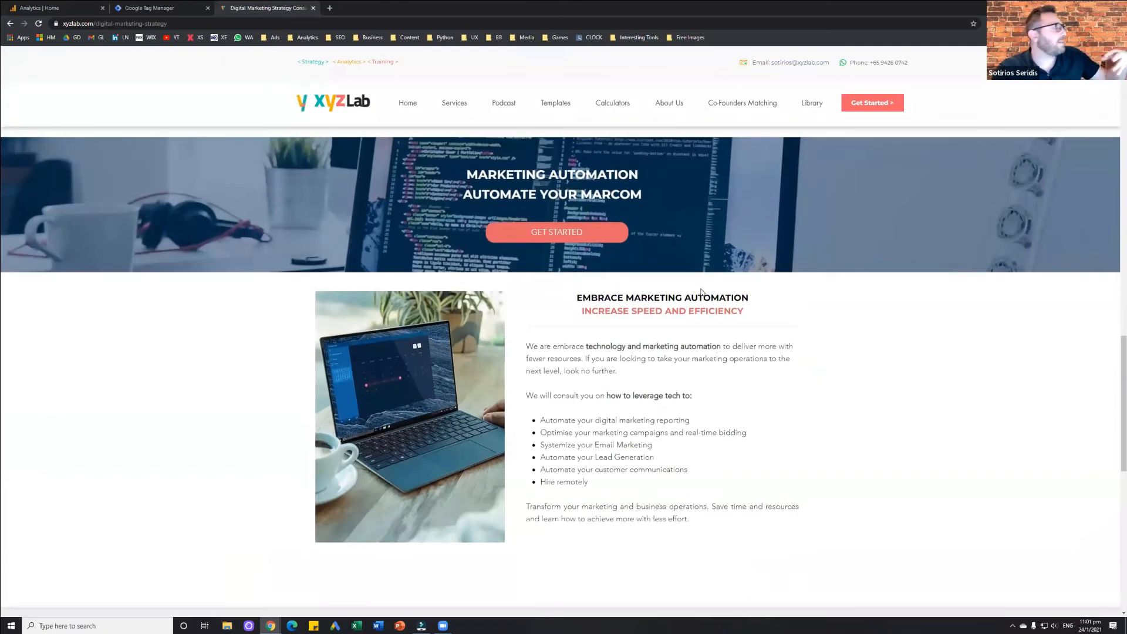
pyautogui.scroll(-1, 691, 292)
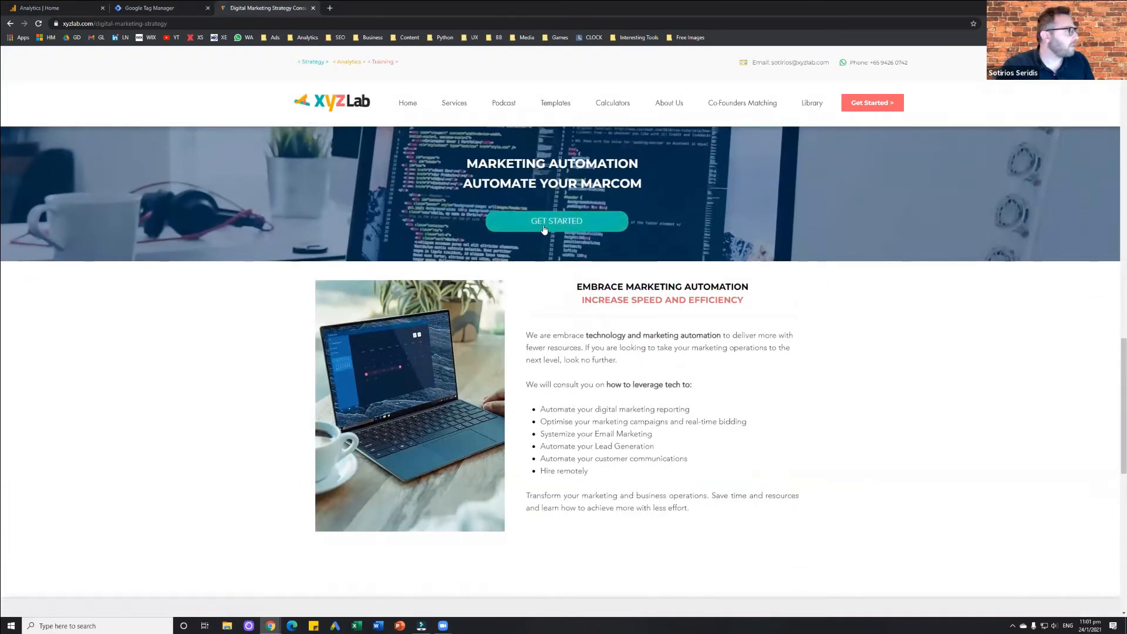
# - View the contact form behind the Marketing Automation section's Get Started link, close it, and return to the start of the page
pyautogui.click(544, 225)
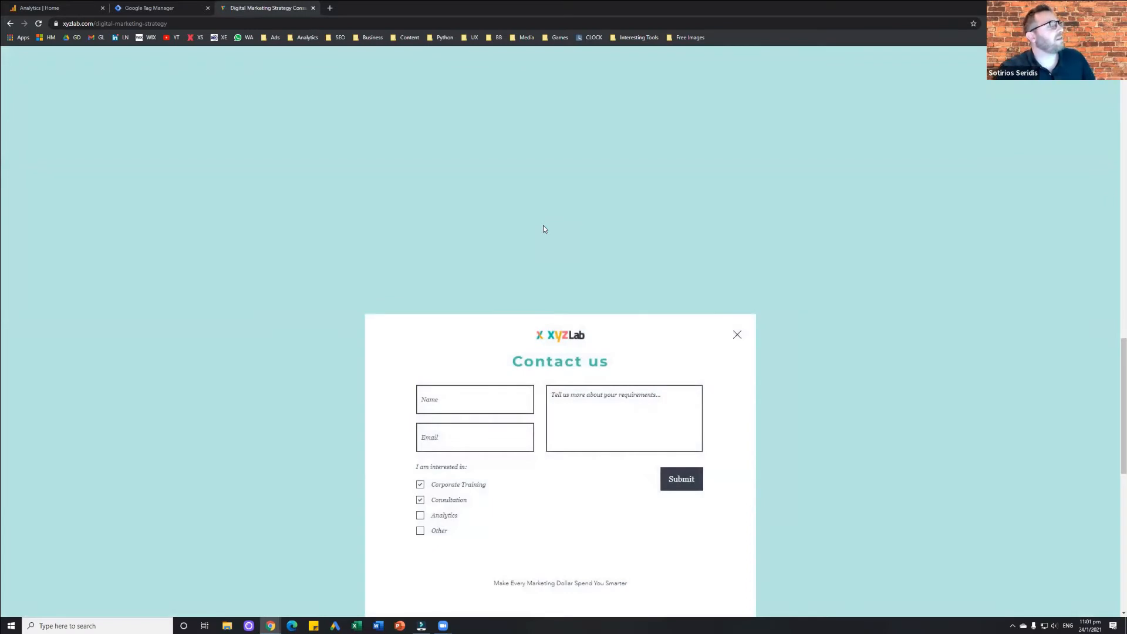
pyautogui.scroll(-1, 543, 229)
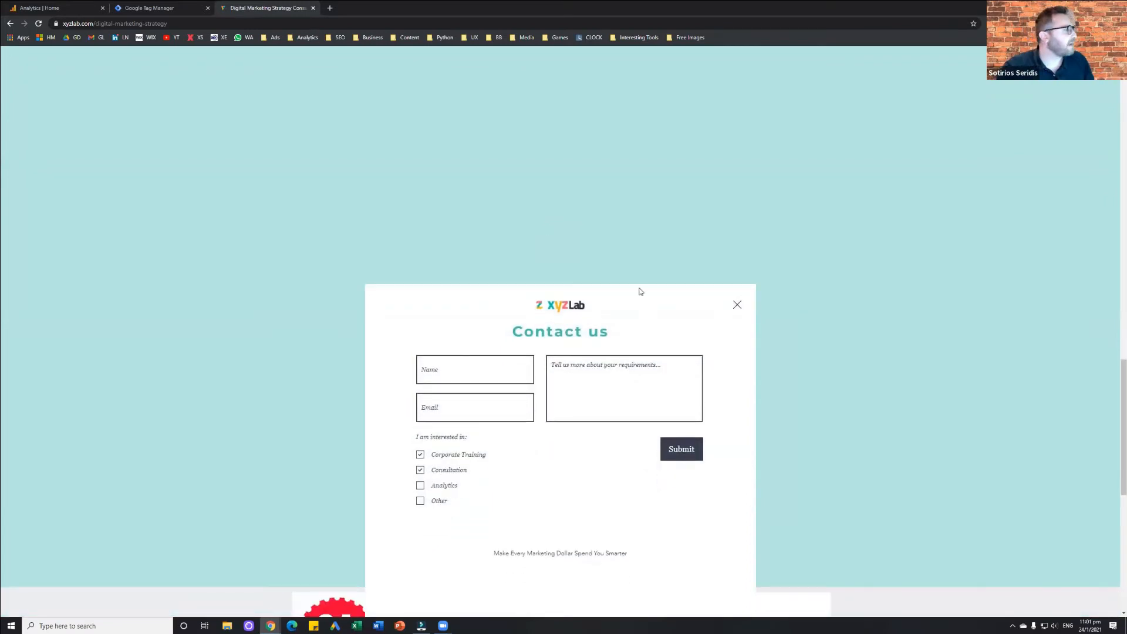
pyautogui.click(736, 305)
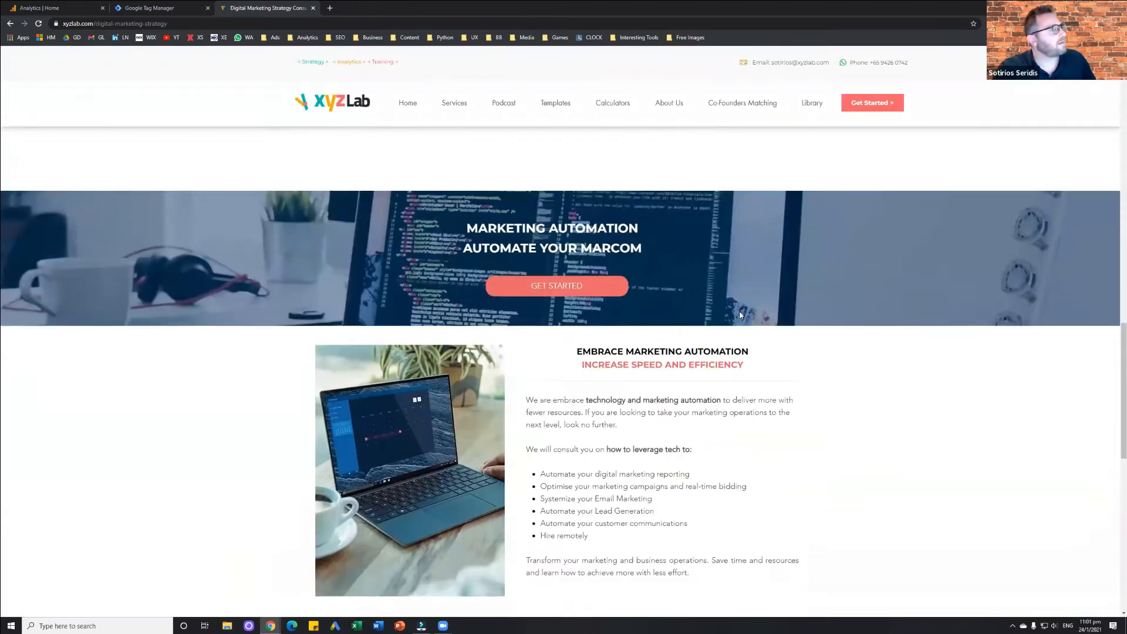
pyautogui.scroll(1, 734, 315)
pyautogui.scroll(15, 727, 329)
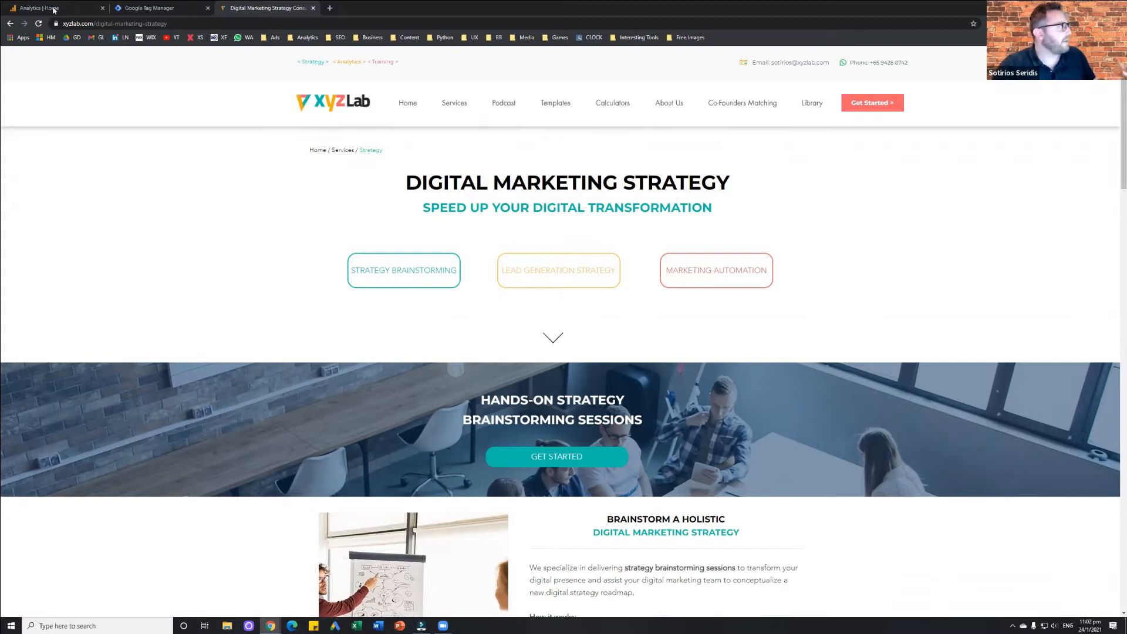
# - Switch to Google Analytics and open the details of the XYZ LAB web data stream in the property administration
pyautogui.hotkey('ctrl', '1')
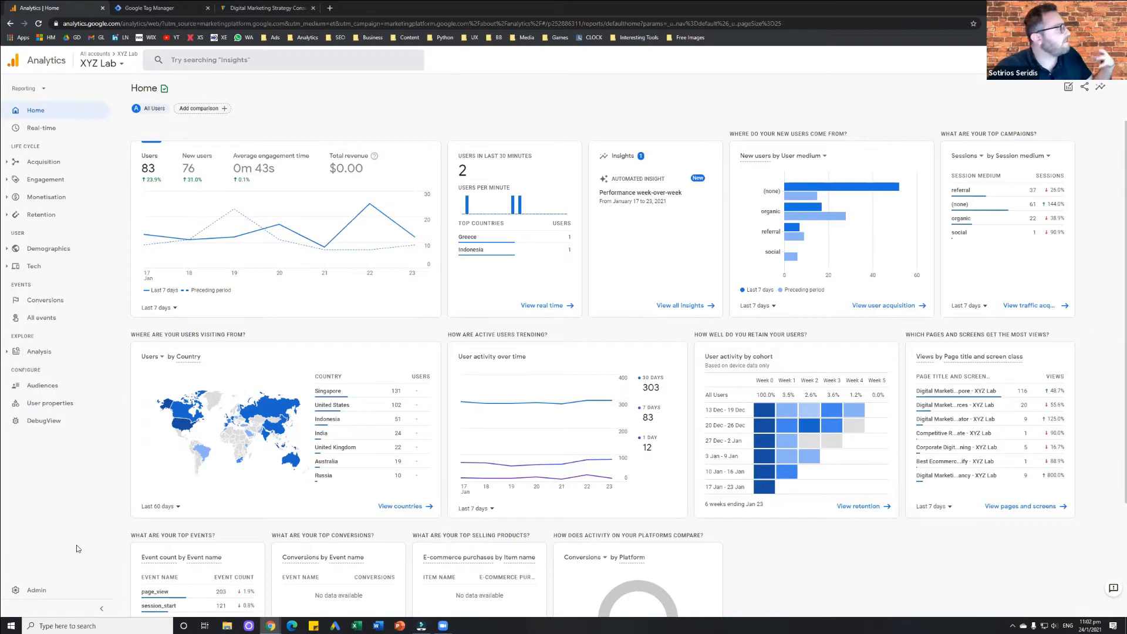
pyautogui.click(53, 588)
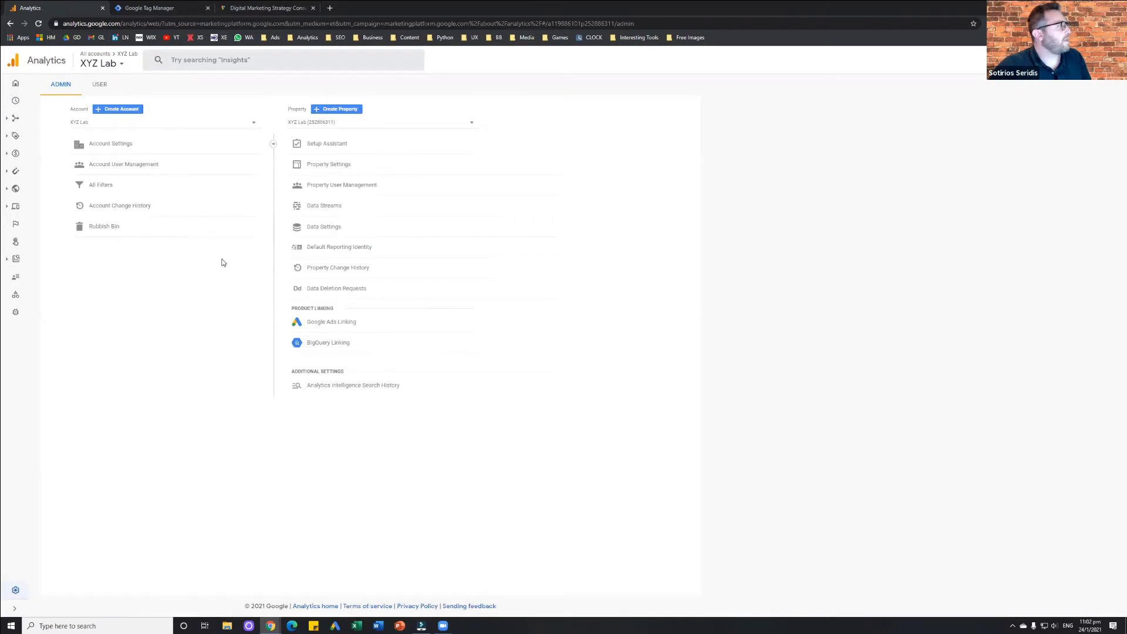
pyautogui.click(335, 210)
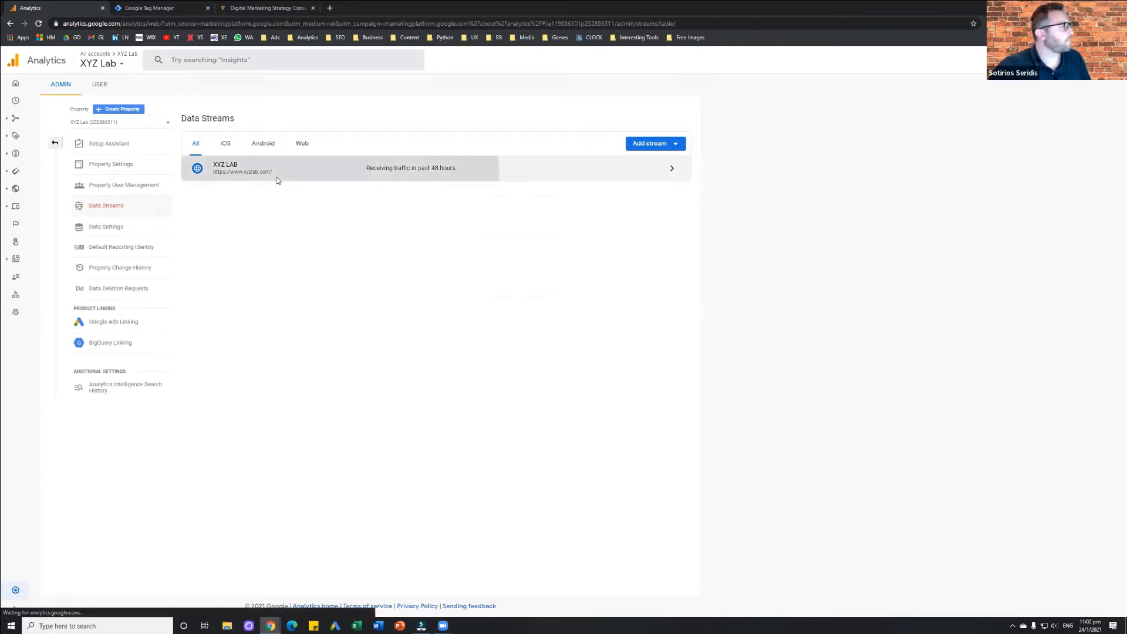
pyautogui.click(464, 169)
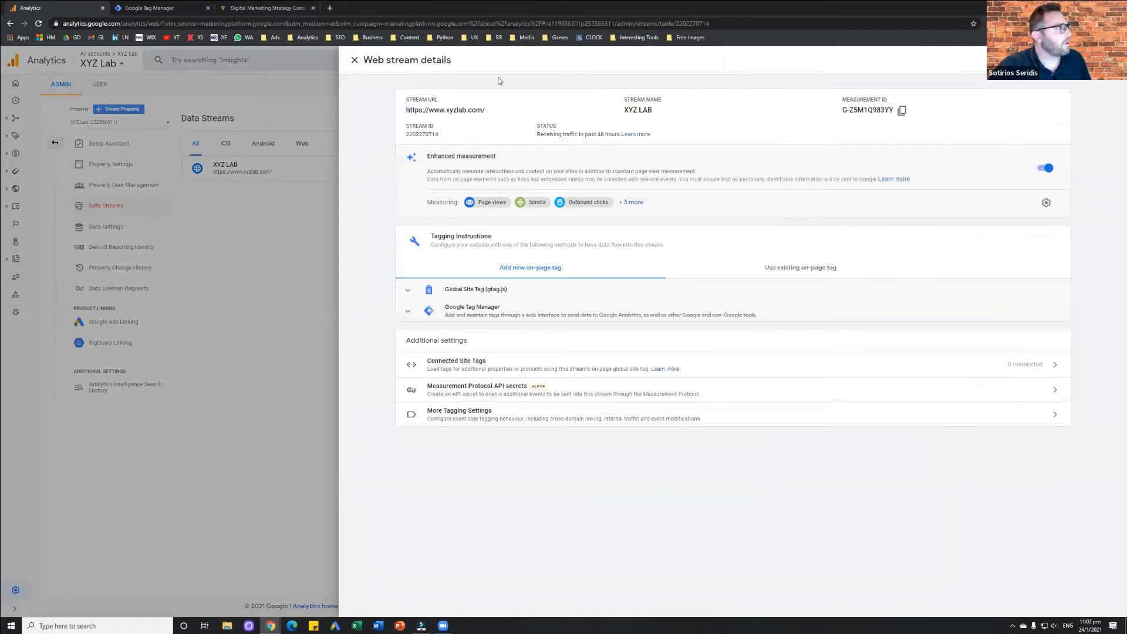
# - Examine which events enhanced measurement captures for the XYZ LAB web stream, and return to the stream details
pyautogui.moveTo(398, 145); pyautogui.dragTo(399, 172)
pyautogui.moveTo(512, 147); pyautogui.dragTo(517, 171)
pyautogui.moveTo(990, 186)
pyautogui.mouseDown()
pyautogui.moveTo(1036, 198)
pyautogui.moveTo(1032, 187)
pyautogui.moveTo(1036, 206)
pyautogui.mouseUp()
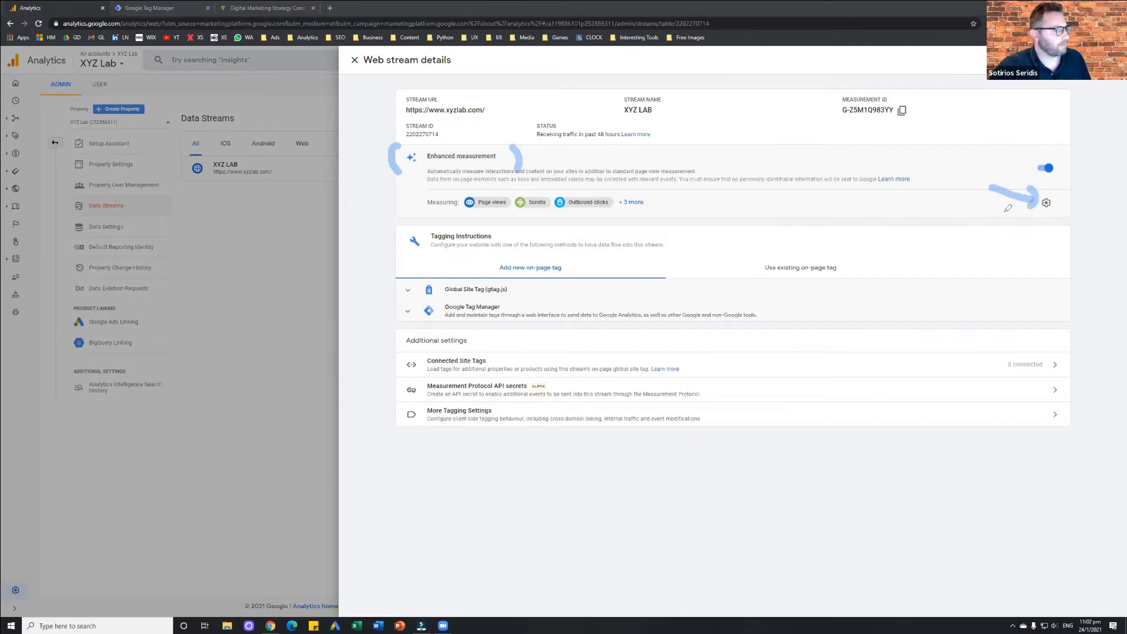
pyautogui.click(1046, 203)
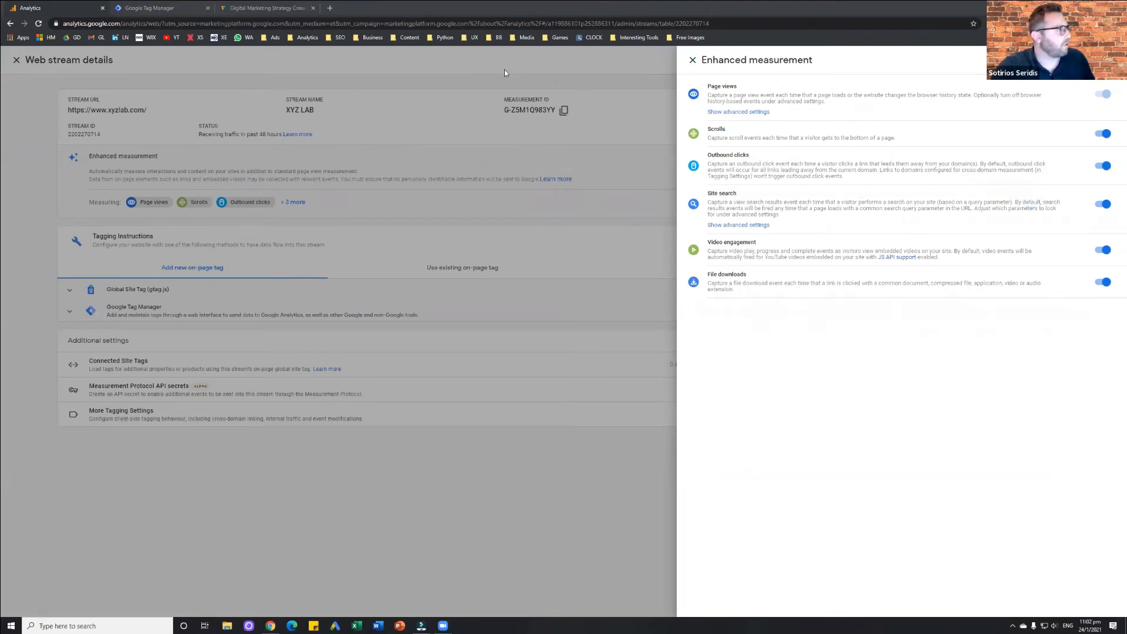
pyautogui.moveTo(691, 76); pyautogui.dragTo(650, 215)
pyautogui.moveTo(661, 256); pyautogui.dragTo(734, 320)
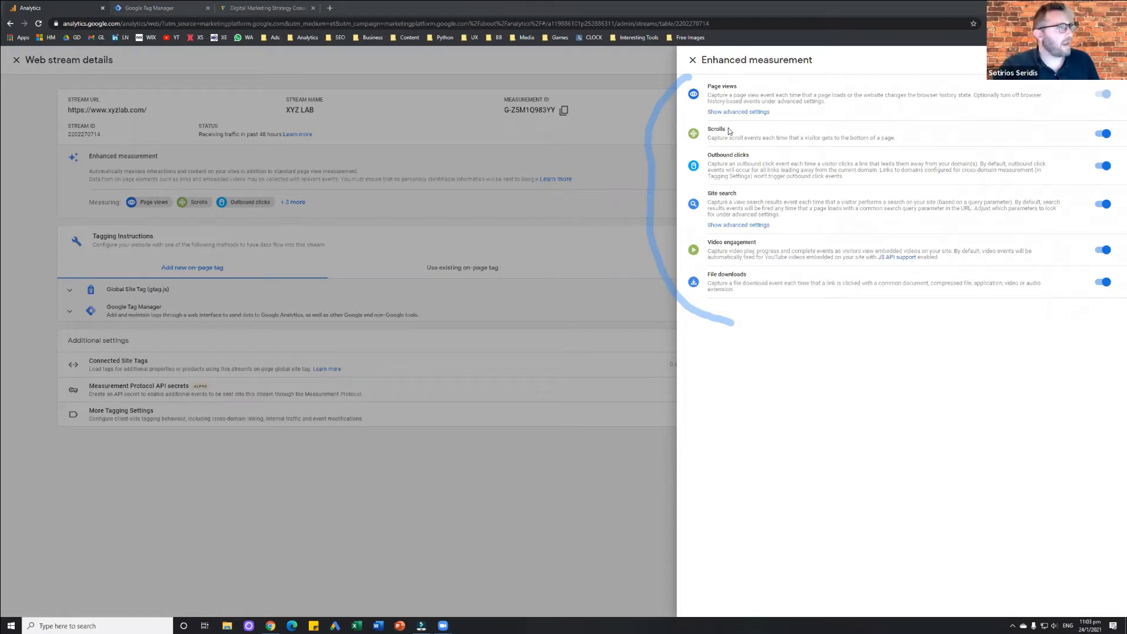
pyautogui.click(1103, 134)
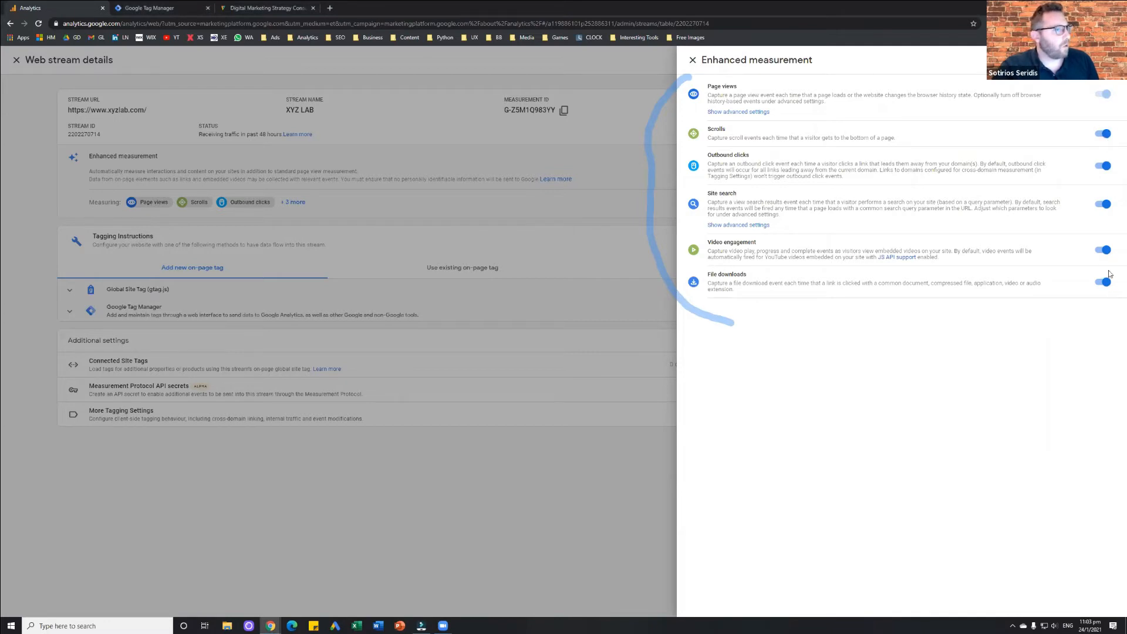
pyautogui.click(689, 61)
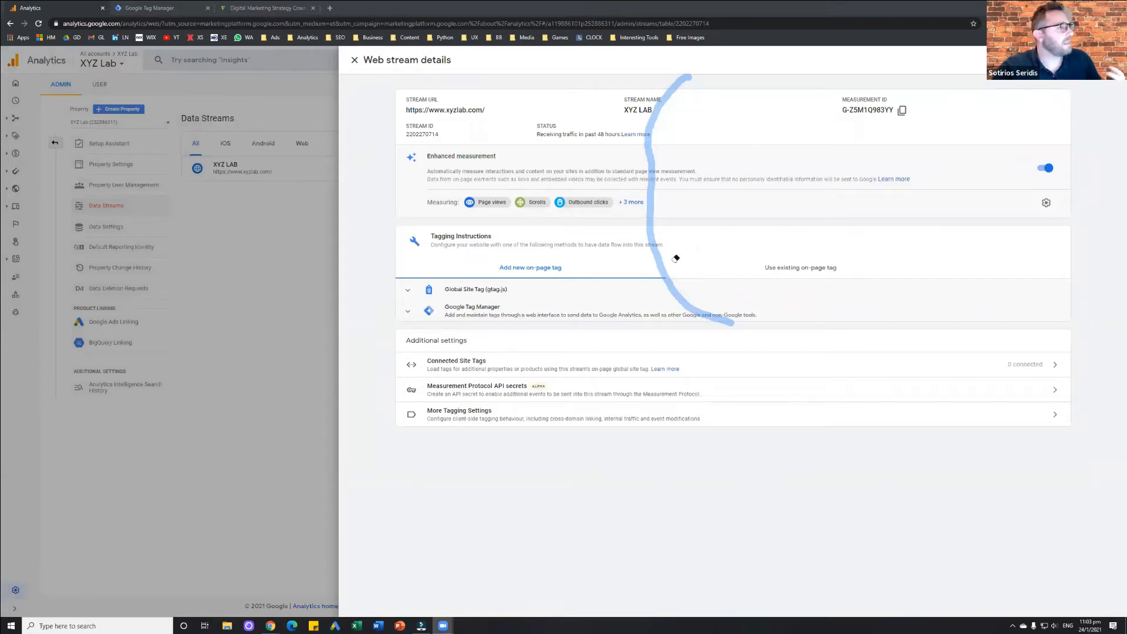
pyautogui.click(907, 235)
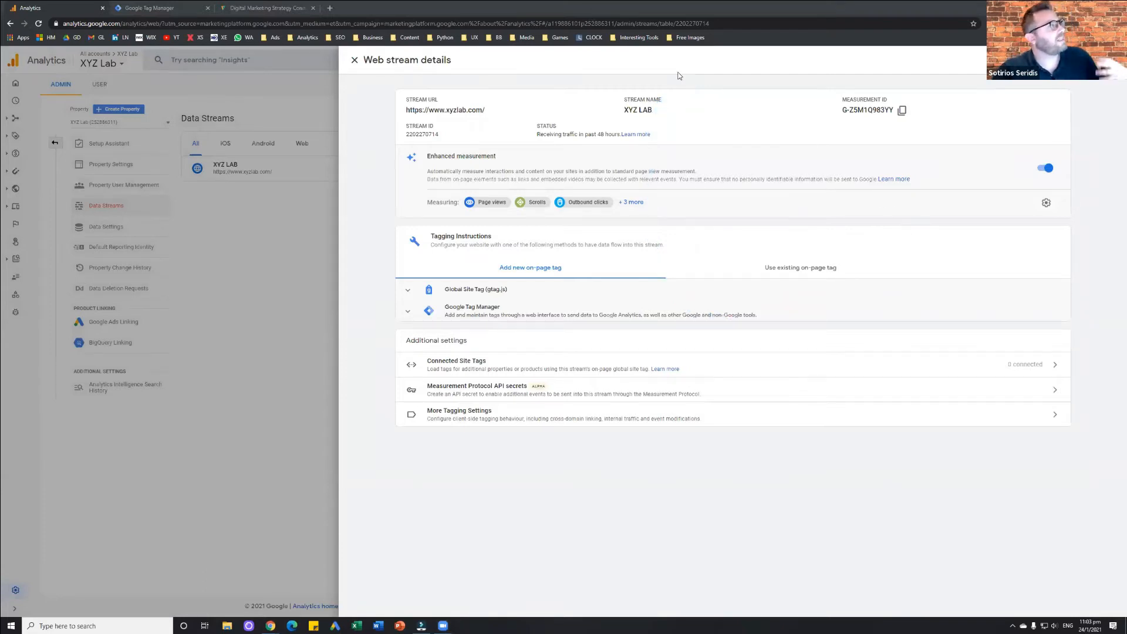
# - Switch to the XYZ Lab website and jump to the Marketing Automation section of the Digital Marketing Strategy page
pyautogui.click(299, 7)
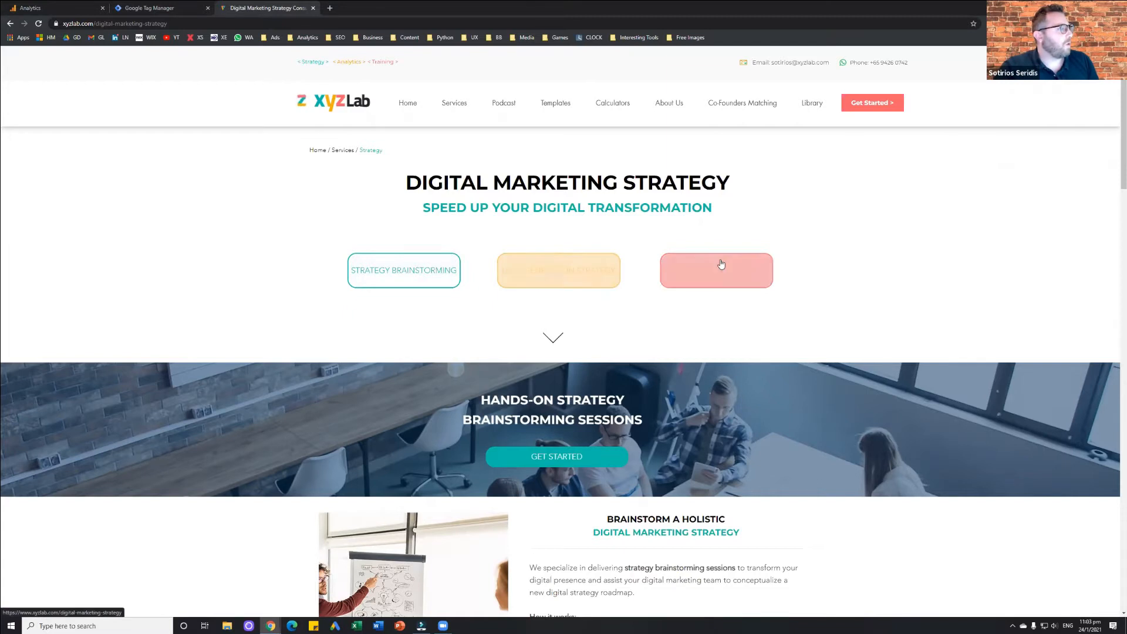
pyautogui.click(749, 280)
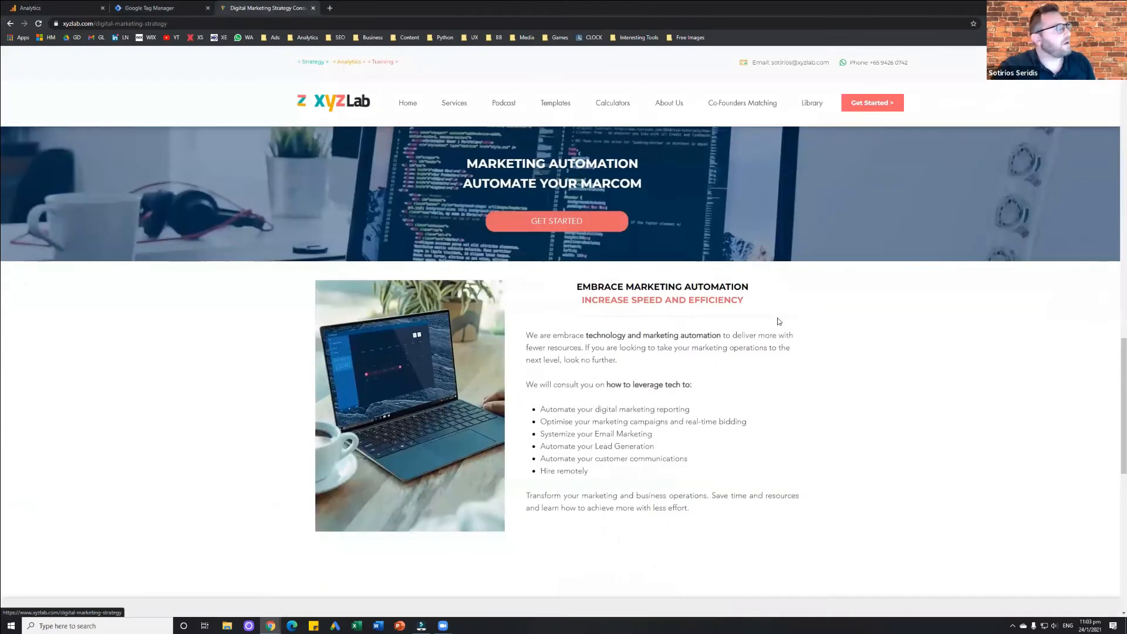
# - Return to the start of the strategy page, switch to Google Analytics and close the XYZ LAB web stream details
pyautogui.scroll(4, 779, 322)
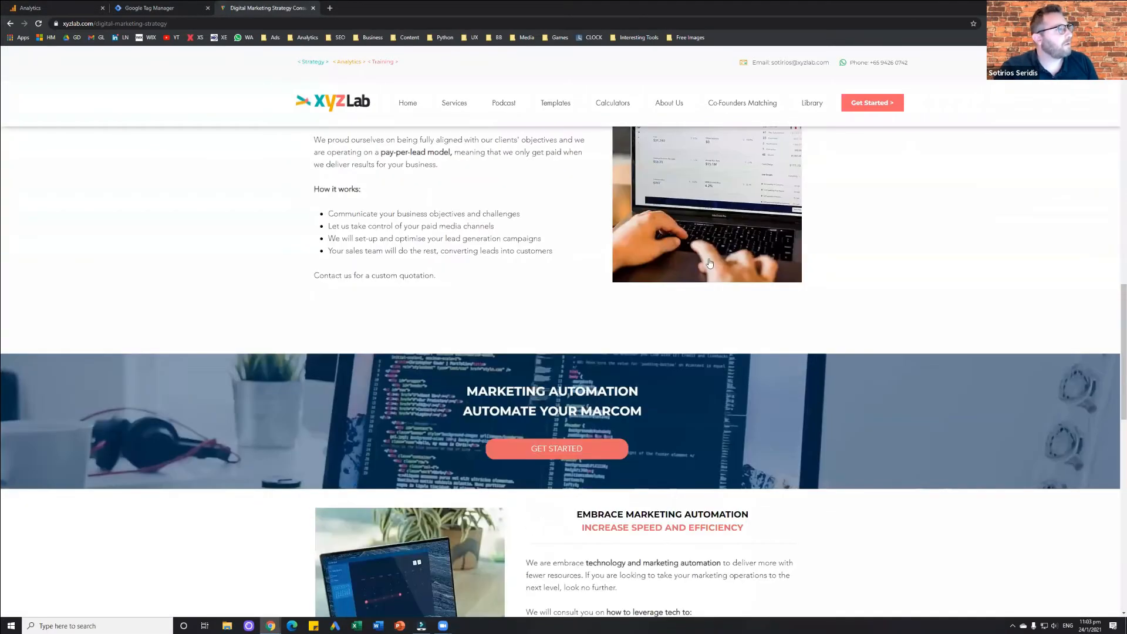
pyautogui.scroll(15, 710, 263)
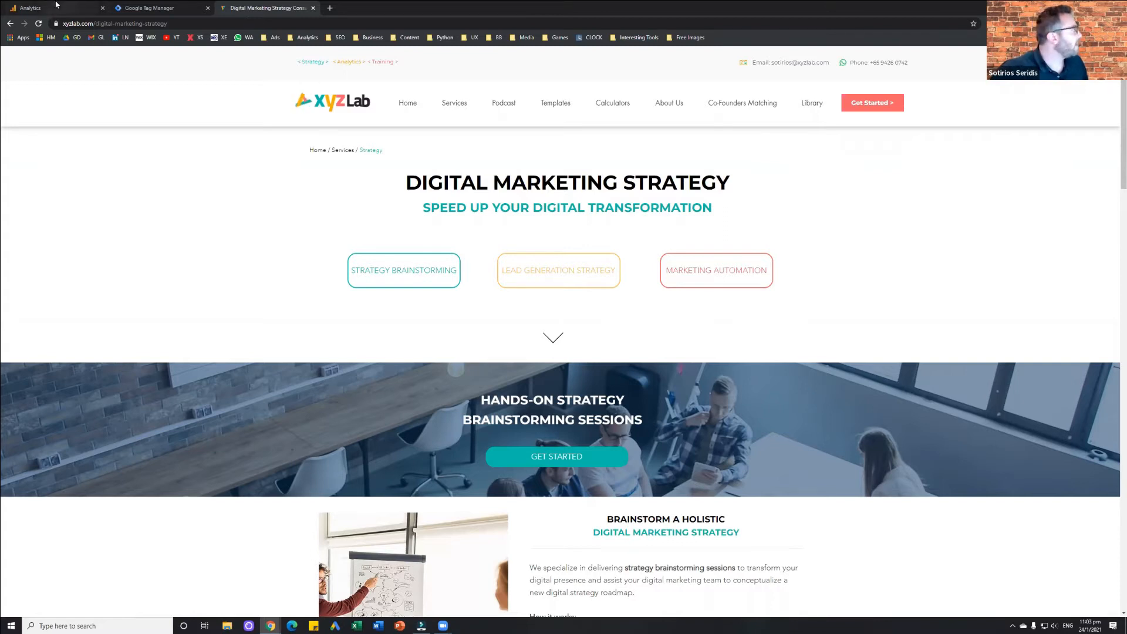
pyautogui.click(56, 6)
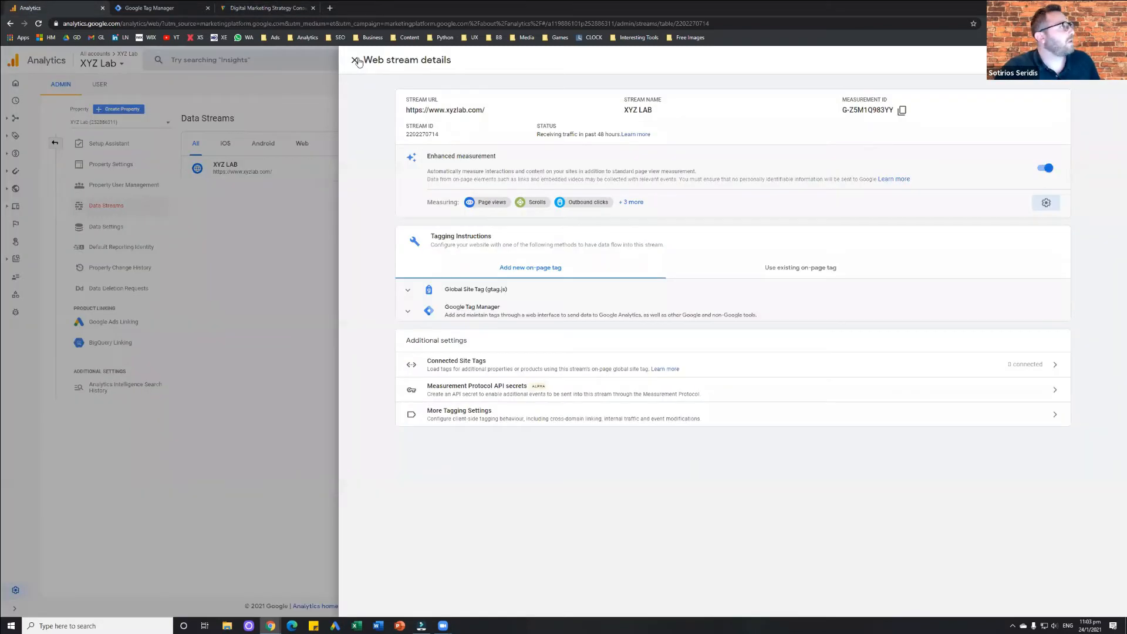
pyautogui.click(305, 275)
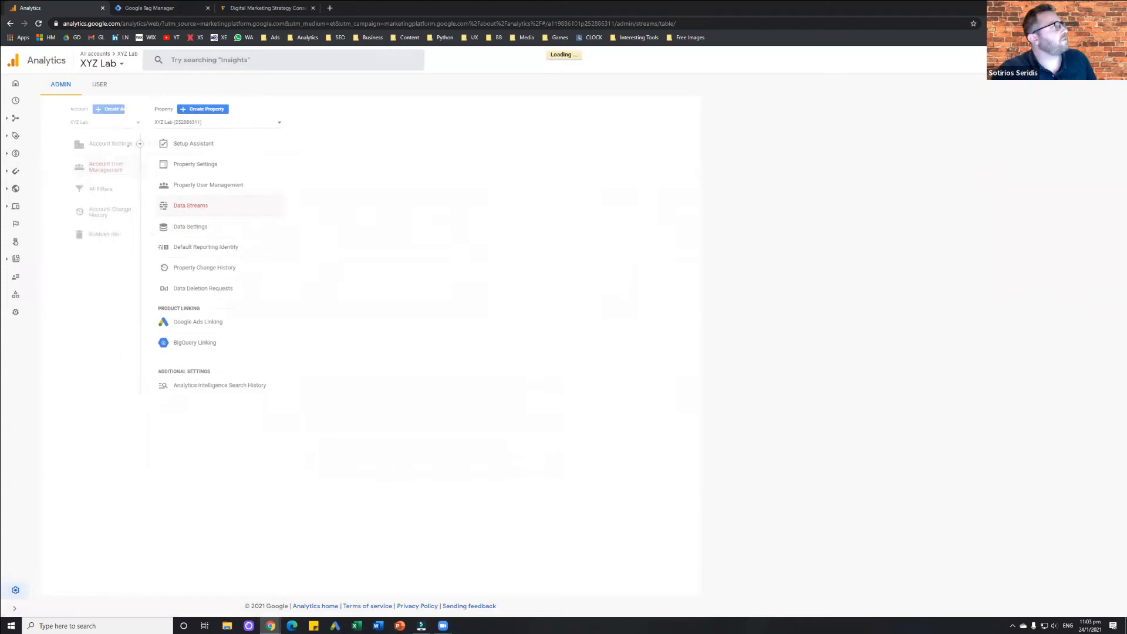
# - Switch to Google Tag Manager and open the configuration of the built-in variables at the Clicks group
pyautogui.click(141, 6)
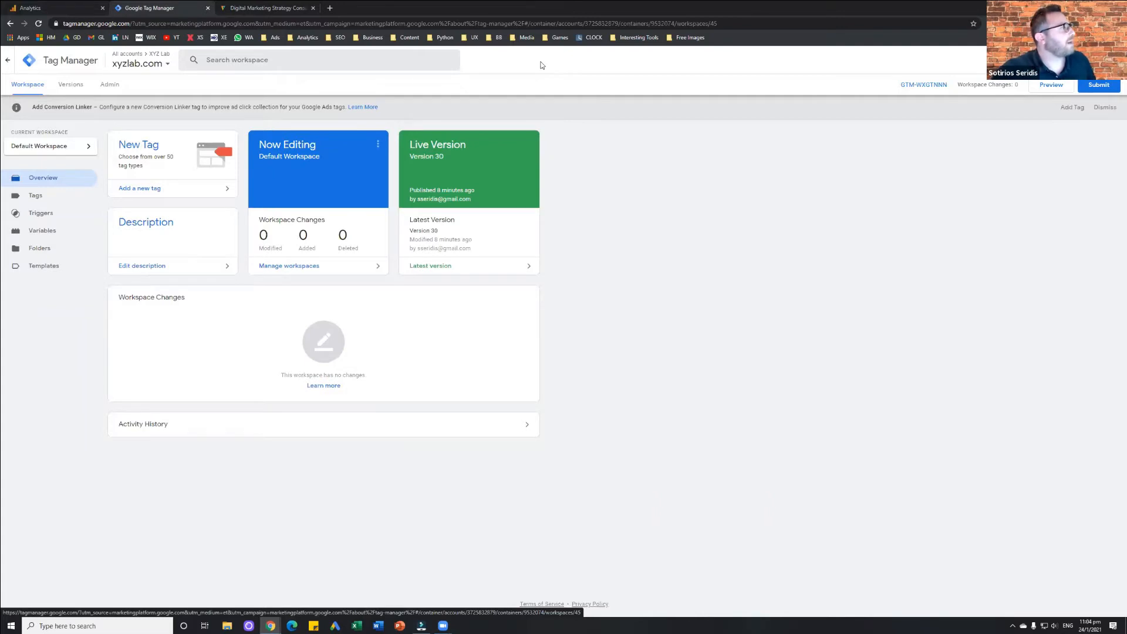
pyautogui.moveTo(89, 170)
pyautogui.mouseDown()
pyautogui.moveTo(66, 229)
pyautogui.moveTo(76, 240)
pyautogui.mouseUp()
pyautogui.click(66, 219)
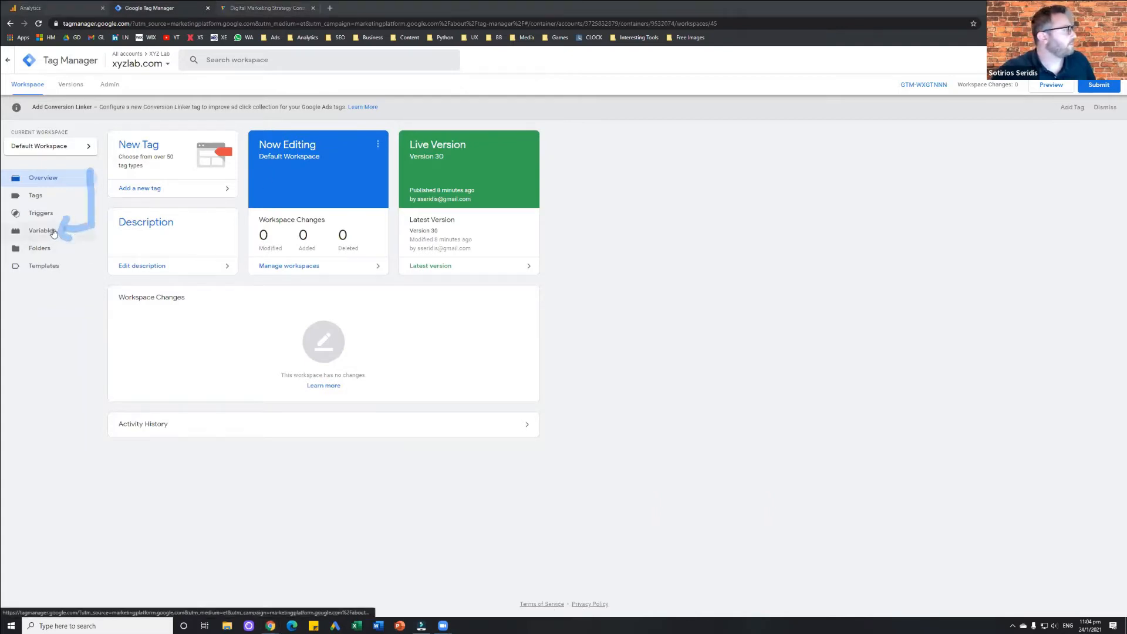
pyautogui.click(53, 232)
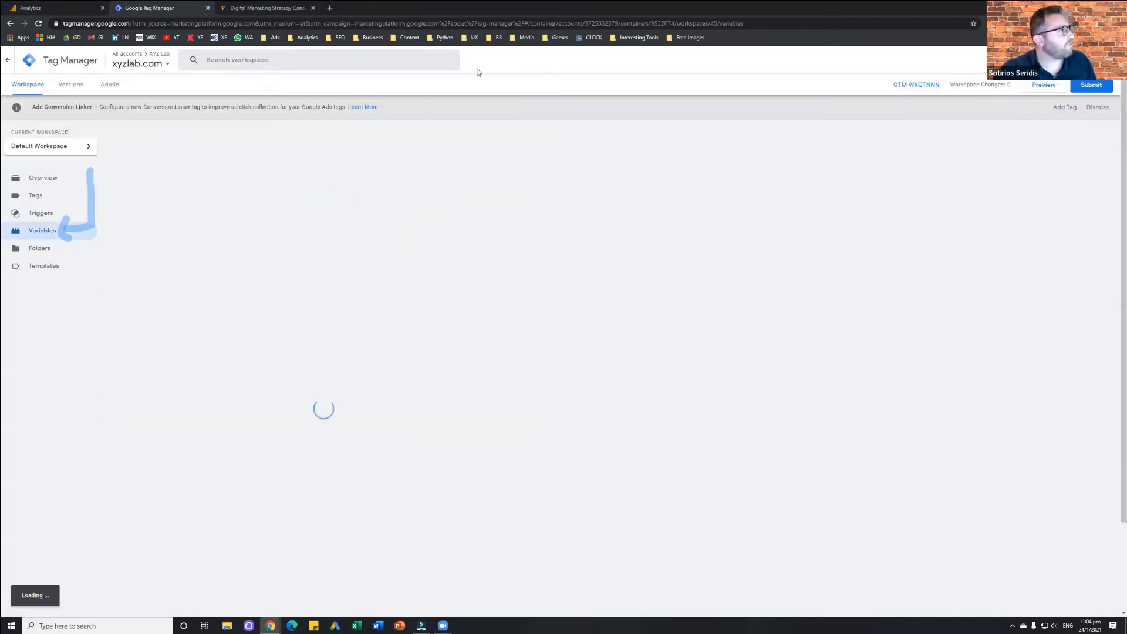
pyautogui.moveTo(409, 198)
pyautogui.mouseDown()
pyautogui.moveTo(475, 159)
pyautogui.moveTo(477, 180)
pyautogui.mouseUp()
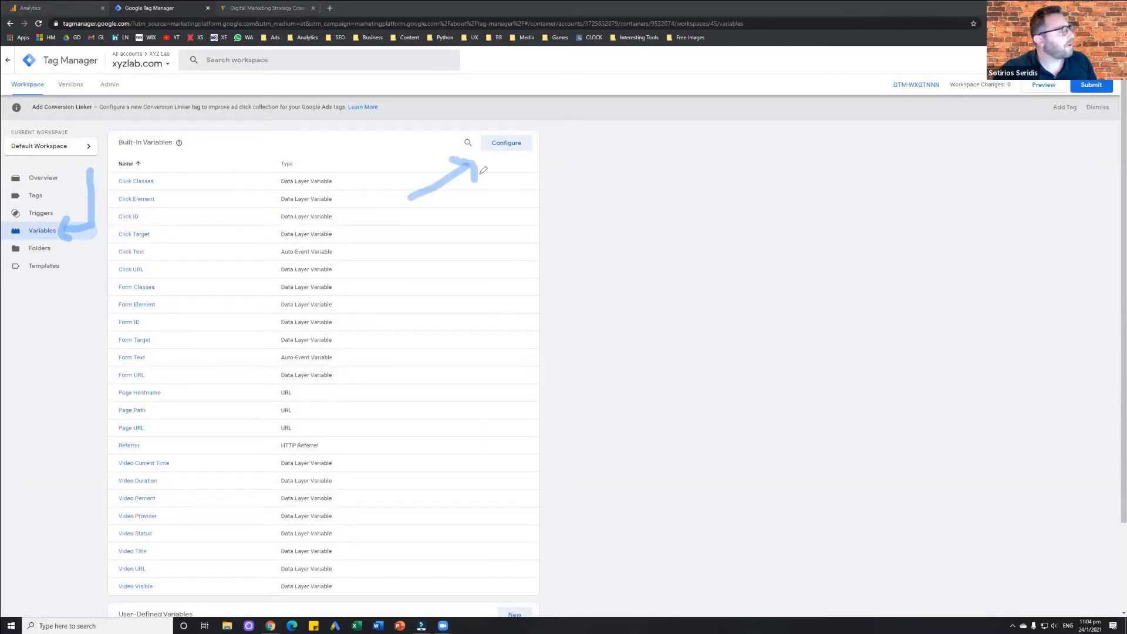
pyautogui.click(505, 142)
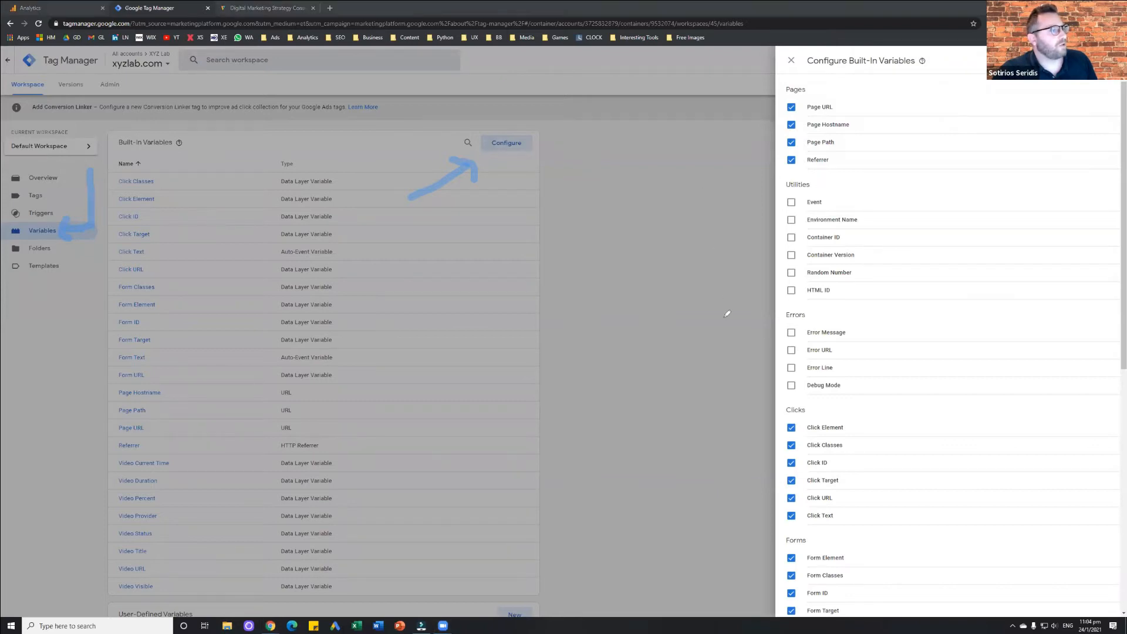
pyautogui.scroll(-4, 853, 328)
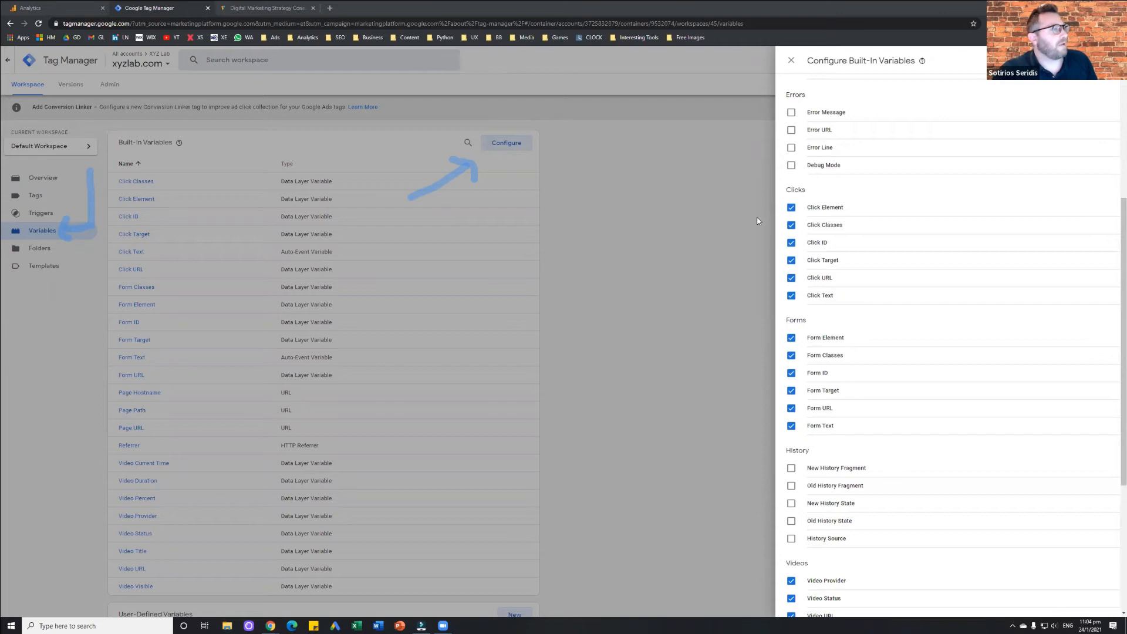
# - Make sure all variables in the Clicks group are enabled, and close the built-in variables configuration
pyautogui.click(791, 207)
pyautogui.click(791, 224)
pyautogui.click(791, 242)
pyautogui.click(791, 207)
pyautogui.click(791, 225)
pyautogui.click(791, 242)
pyautogui.doubleClick(795, 190)
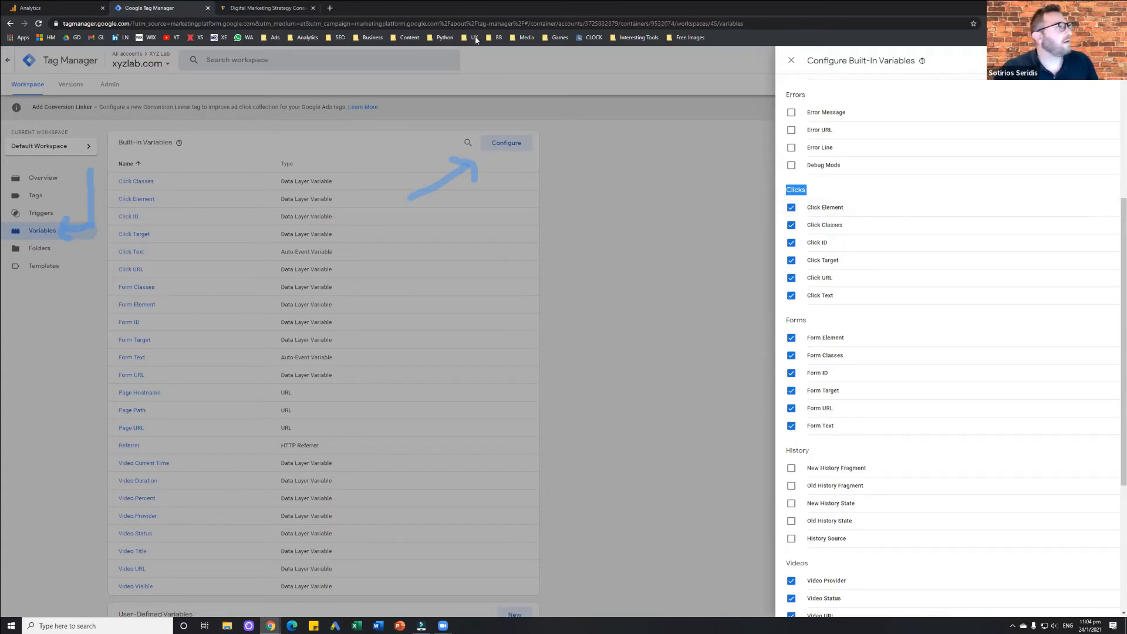
pyautogui.moveTo(476, 160)
pyautogui.mouseDown()
pyautogui.moveTo(432, 184)
pyautogui.moveTo(63, 216)
pyautogui.moveTo(403, 185)
pyautogui.mouseUp()
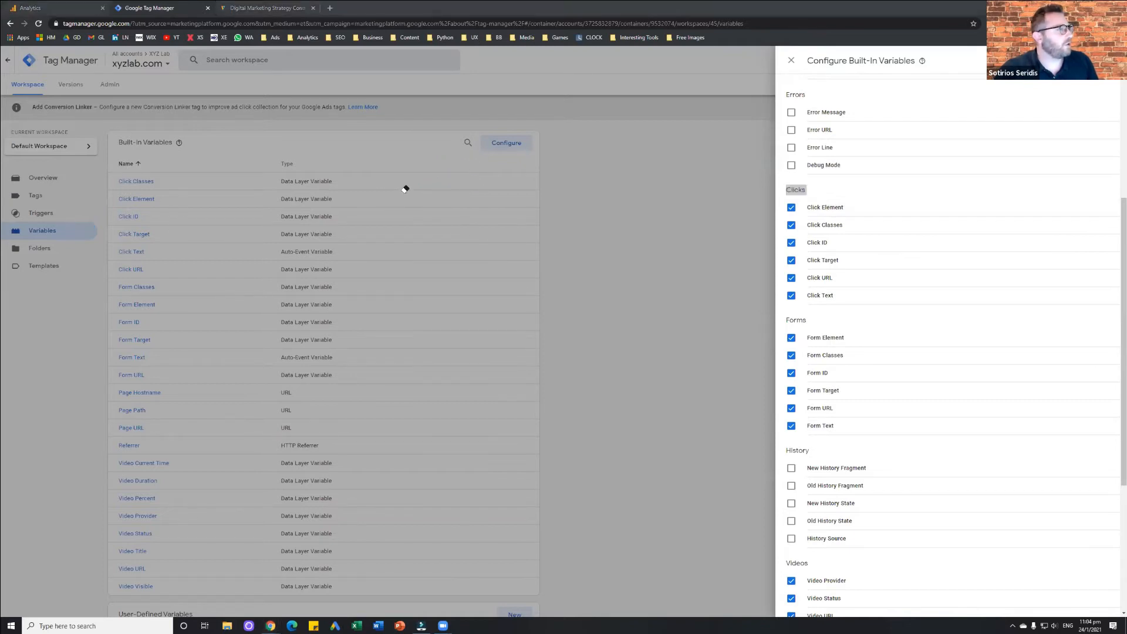
pyautogui.click(791, 59)
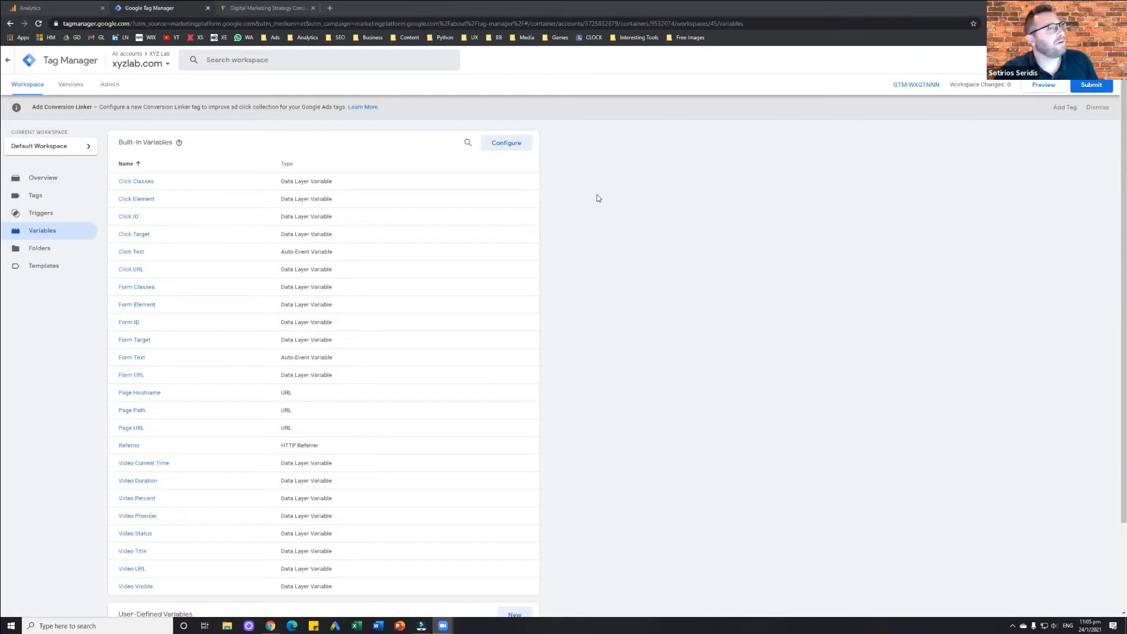
# - Publish the workspace as a new container version without a name or description, and return to the workspace overview
pyautogui.click(1095, 87)
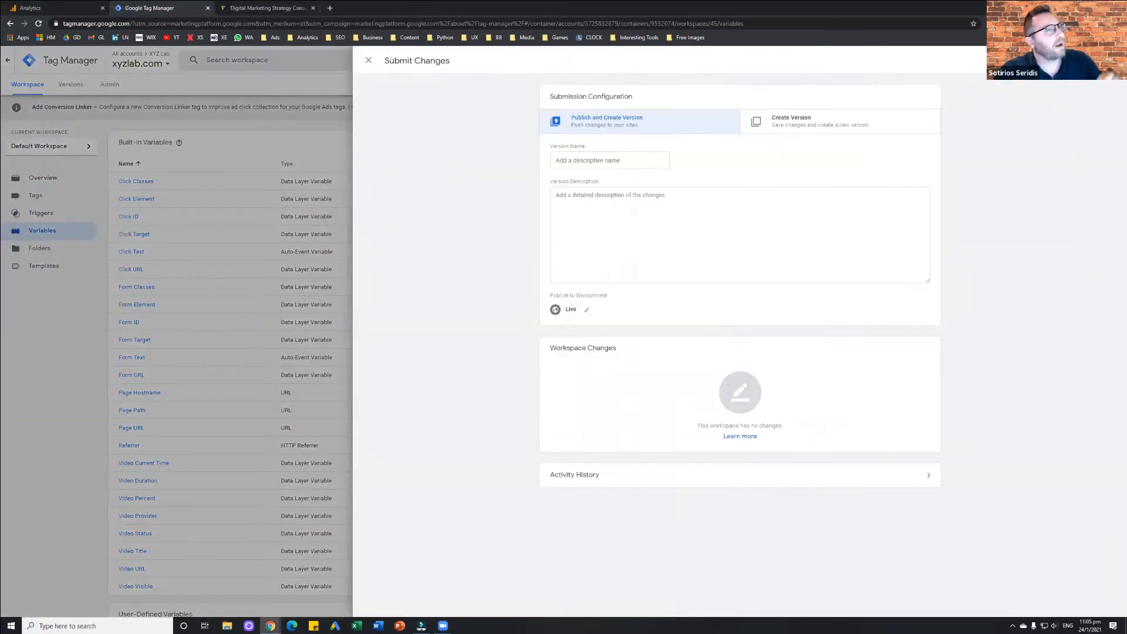
pyautogui.click(1098, 61)
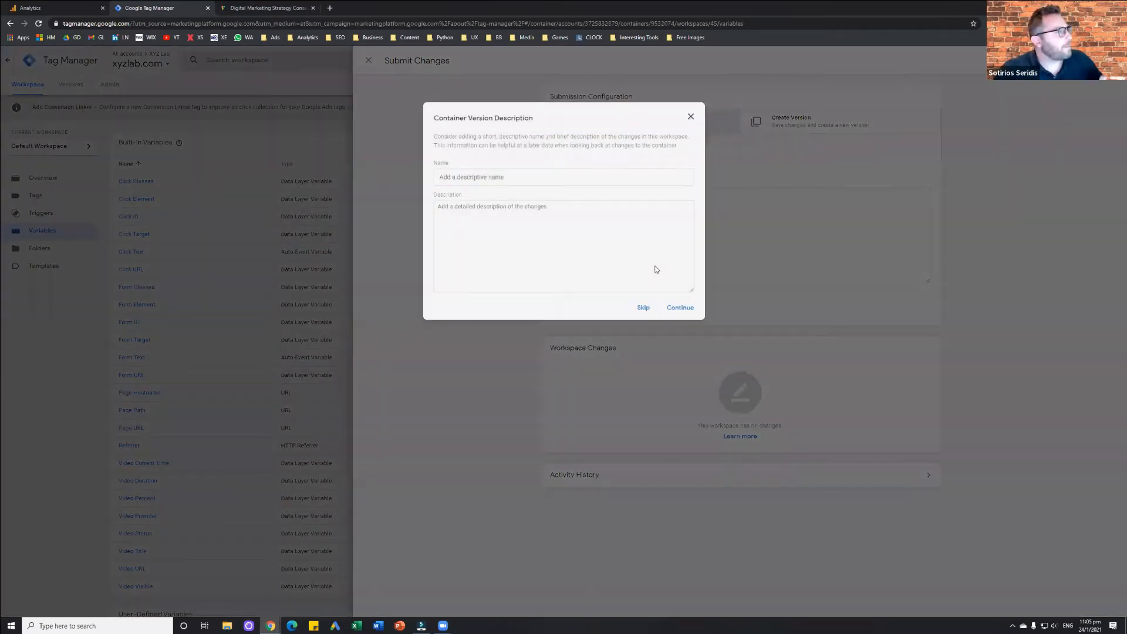
pyautogui.click(679, 308)
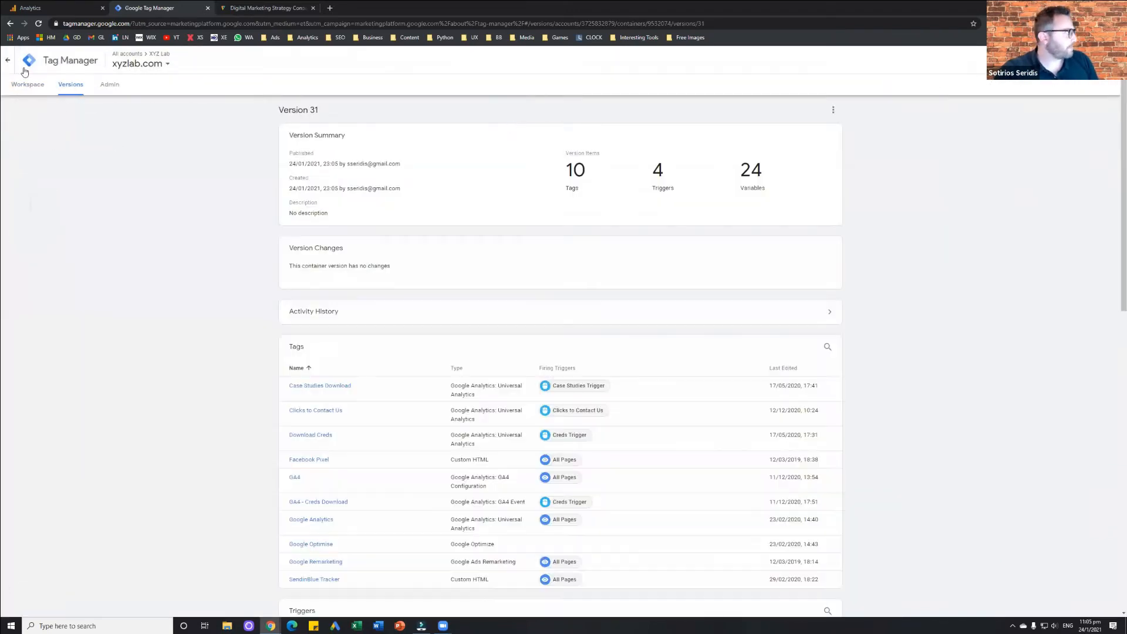
pyautogui.click(27, 84)
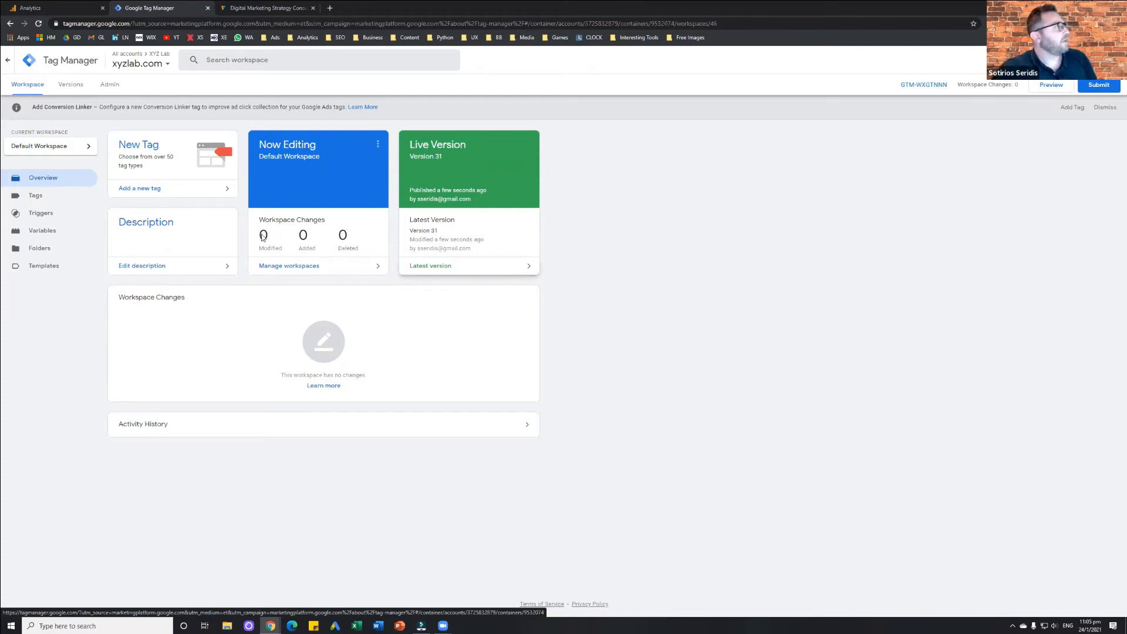
# - Create a new tag and name it Marketing Automation Event
pyautogui.click(158, 190)
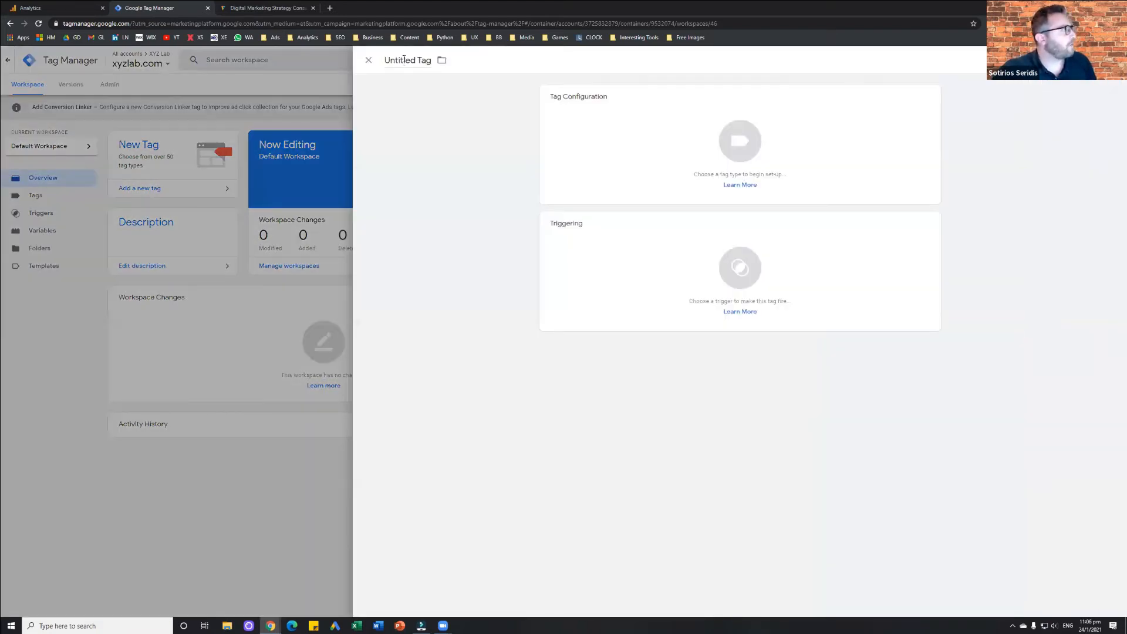
pyautogui.doubleClick(404, 59)
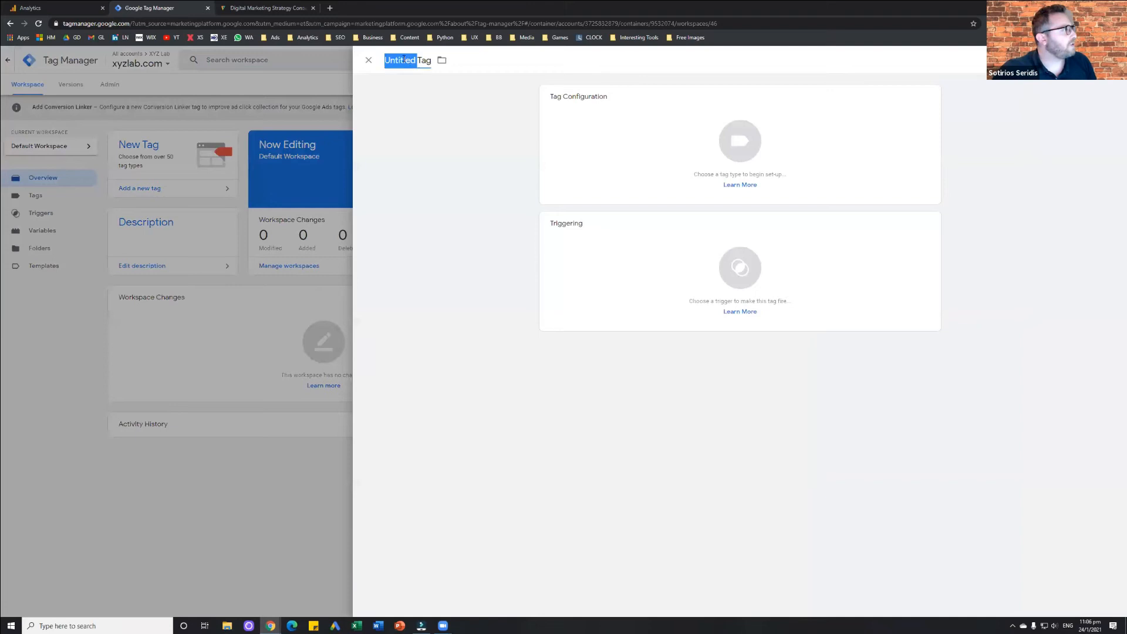
pyautogui.tripleClick(406, 59)
pyautogui.click(251, 8)
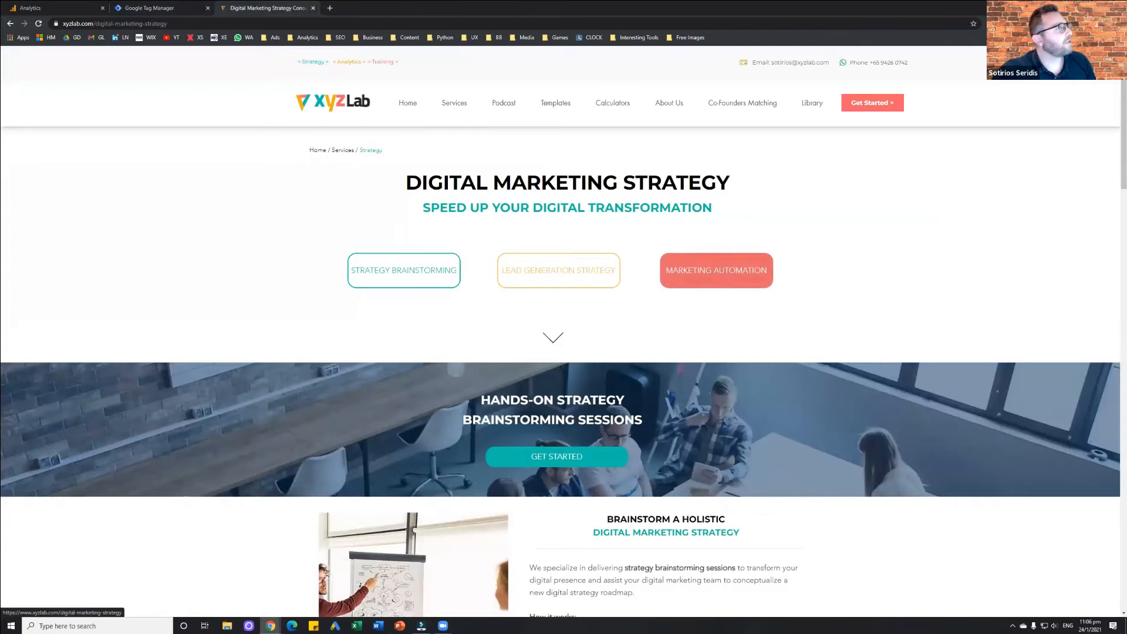
pyautogui.click(131, 8)
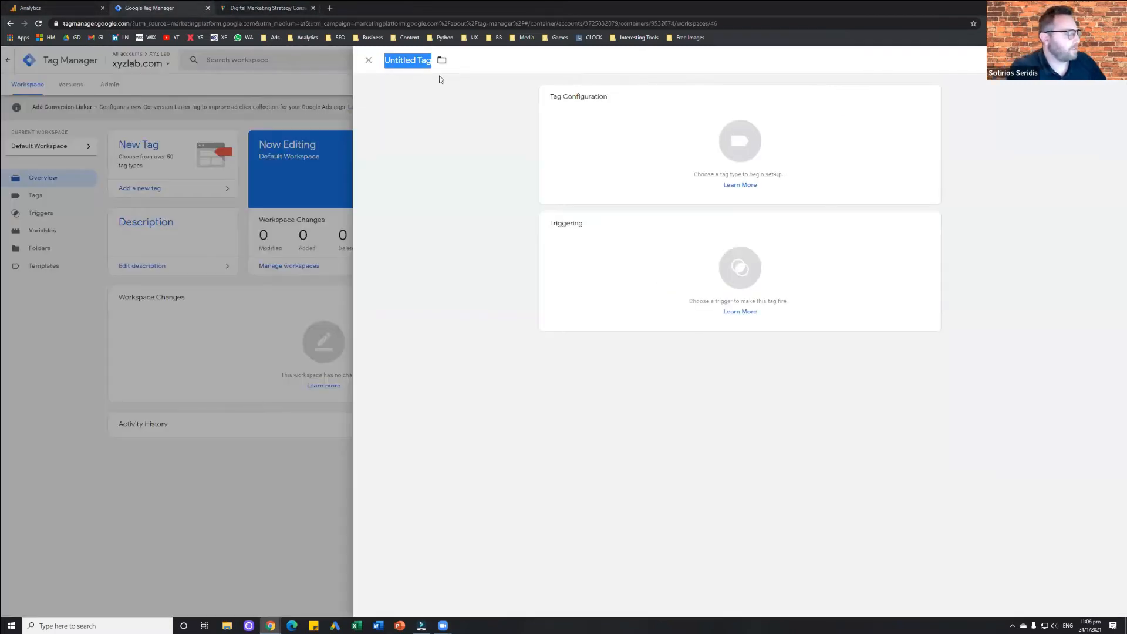
pyautogui.write('Makret')
pyautogui.press('BackSpace')
pyautogui.press('BackSpace')
pyautogui.press('BackSpace')
pyautogui.press('BackSpace')
pyautogui.write('rketi')
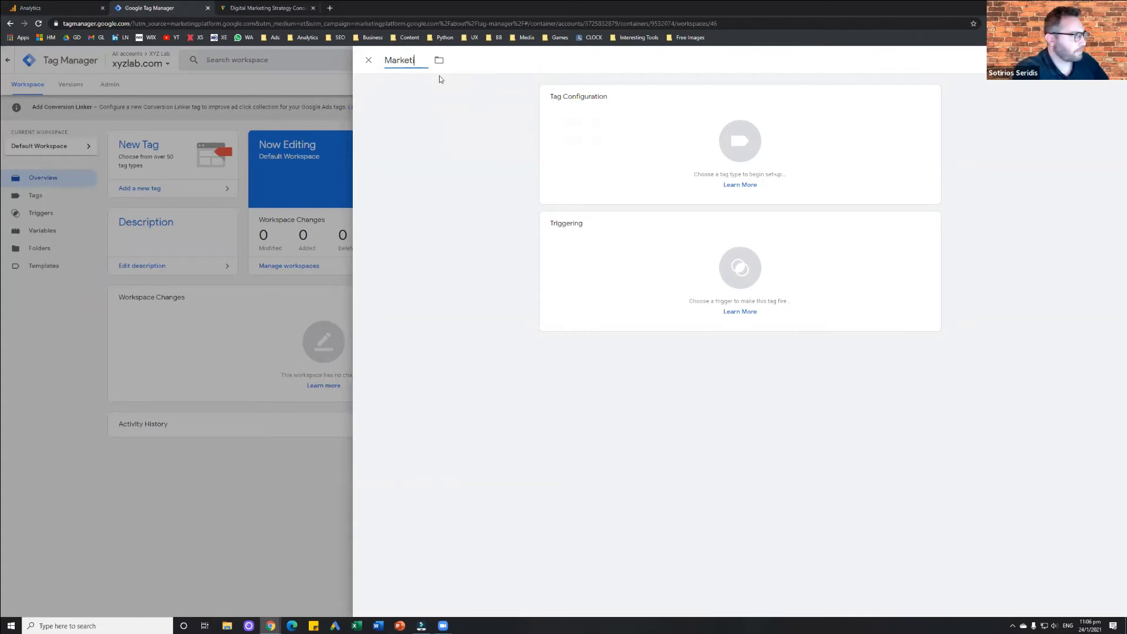
pyautogui.write('ng Automation Event')
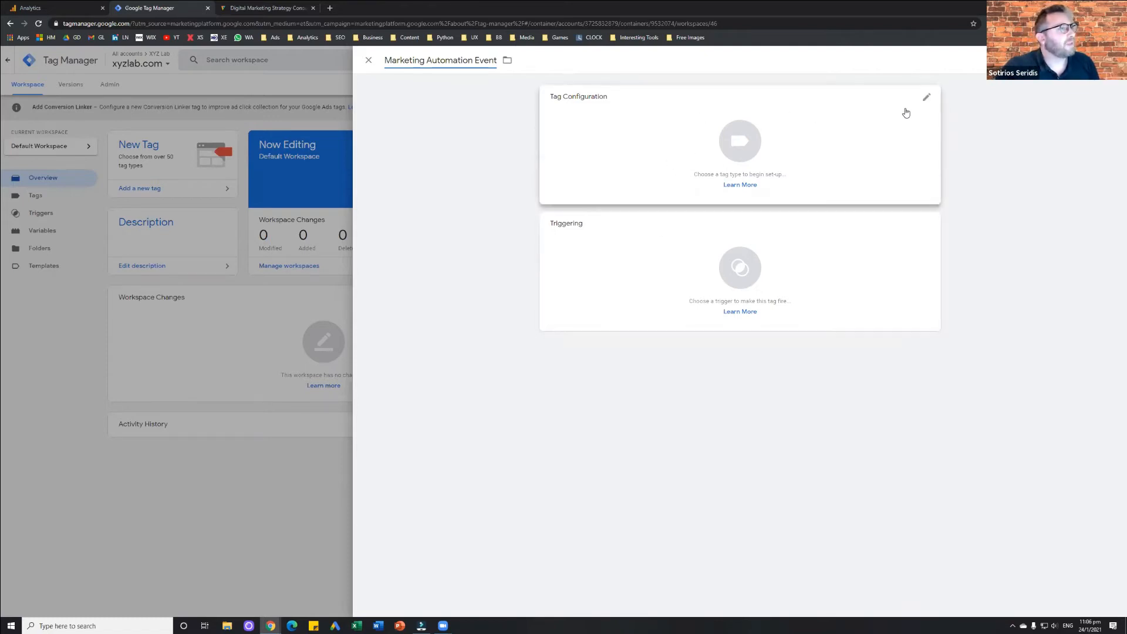
# - Set the tag type of the Marketing Automation Event tag to Google Analytics: GA4 Event
pyautogui.click(926, 105)
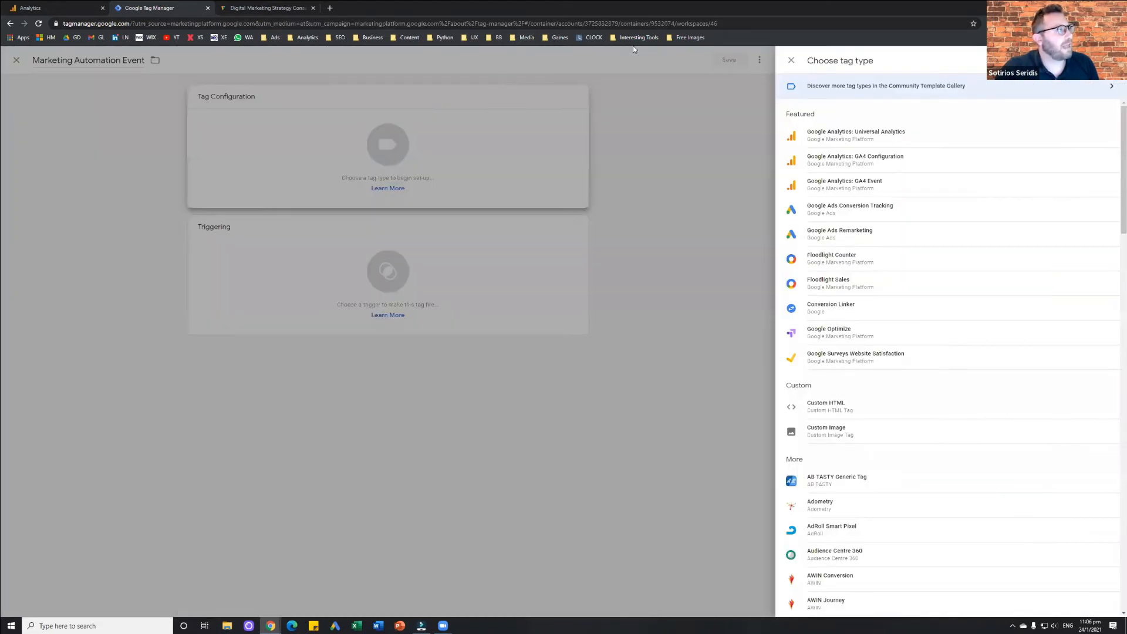
pyautogui.moveTo(780, 181)
pyautogui.mouseDown()
pyautogui.moveTo(790, 182)
pyautogui.moveTo(778, 193)
pyautogui.mouseUp()
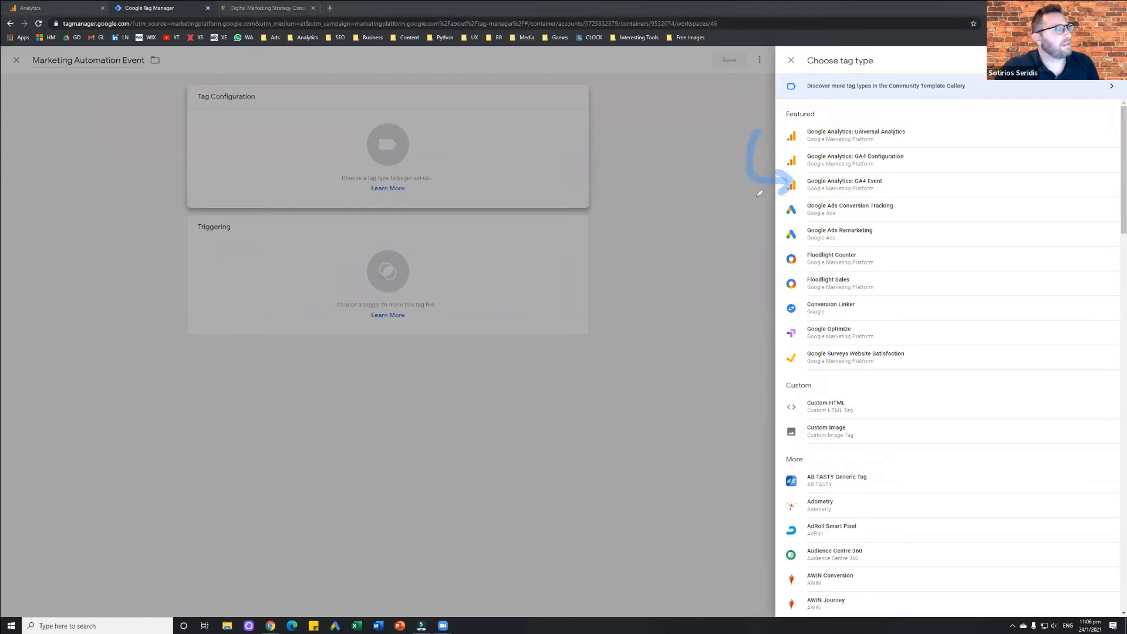
pyautogui.click(858, 192)
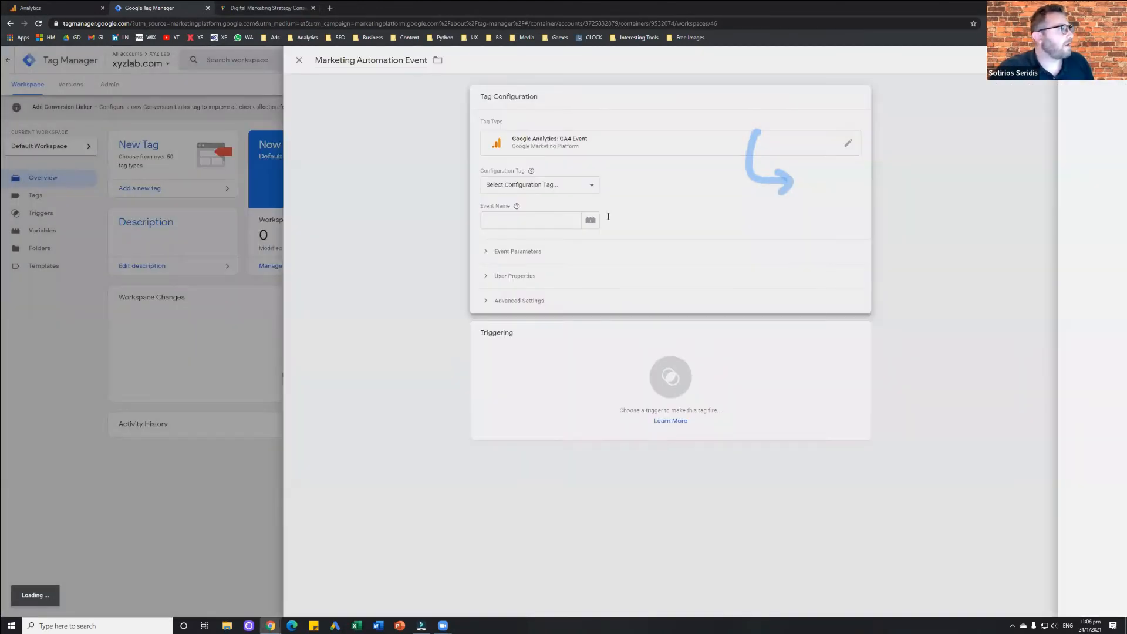
pyautogui.click(608, 218)
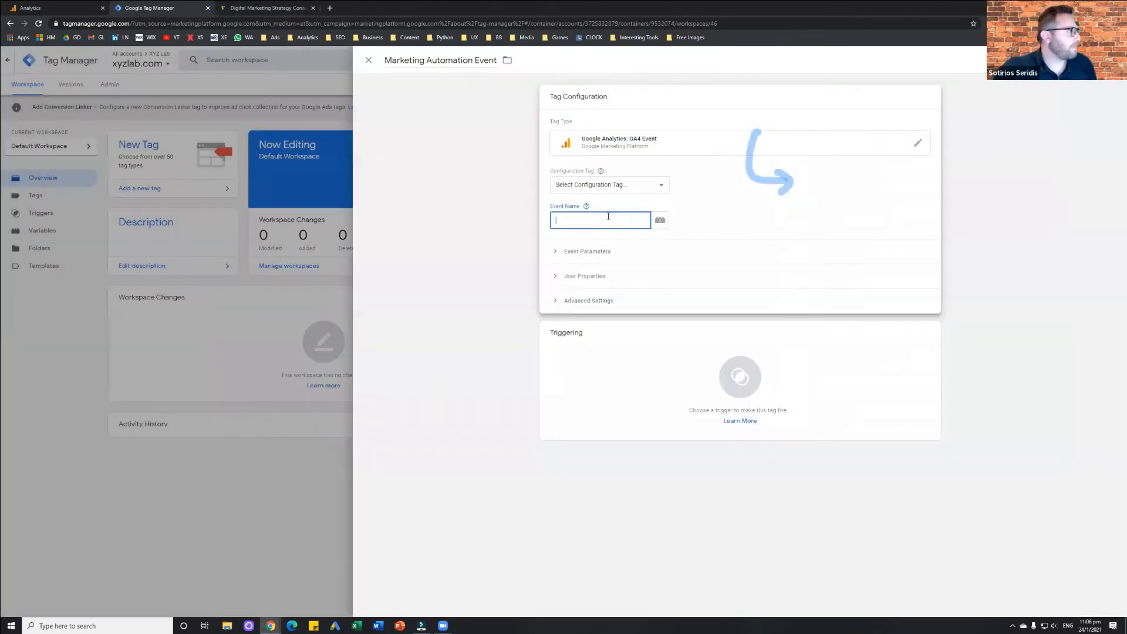
# - Switch to Google Analytics to view the list of existing events, and return to the tag in Google Tag Manager
pyautogui.click(88, 8)
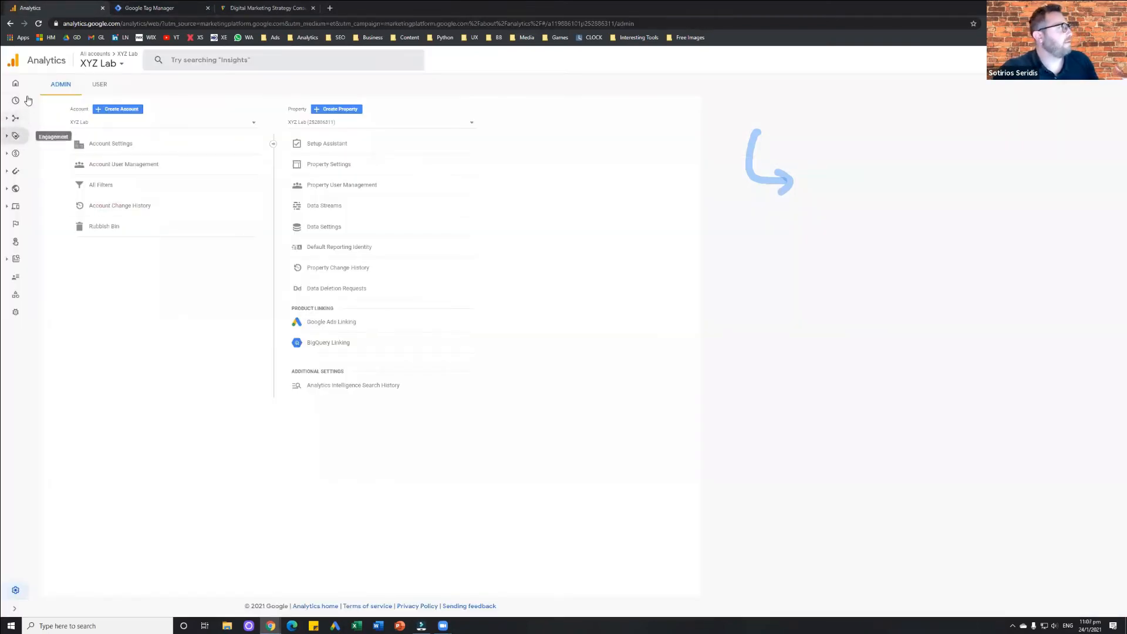
pyautogui.click(20, 92)
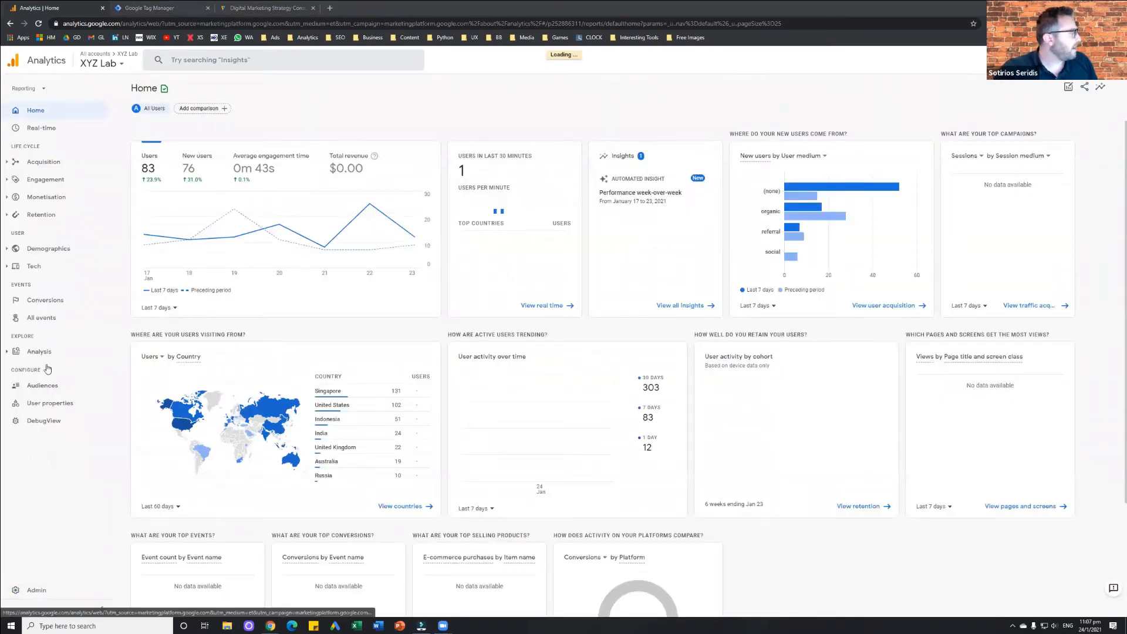
pyautogui.click(34, 319)
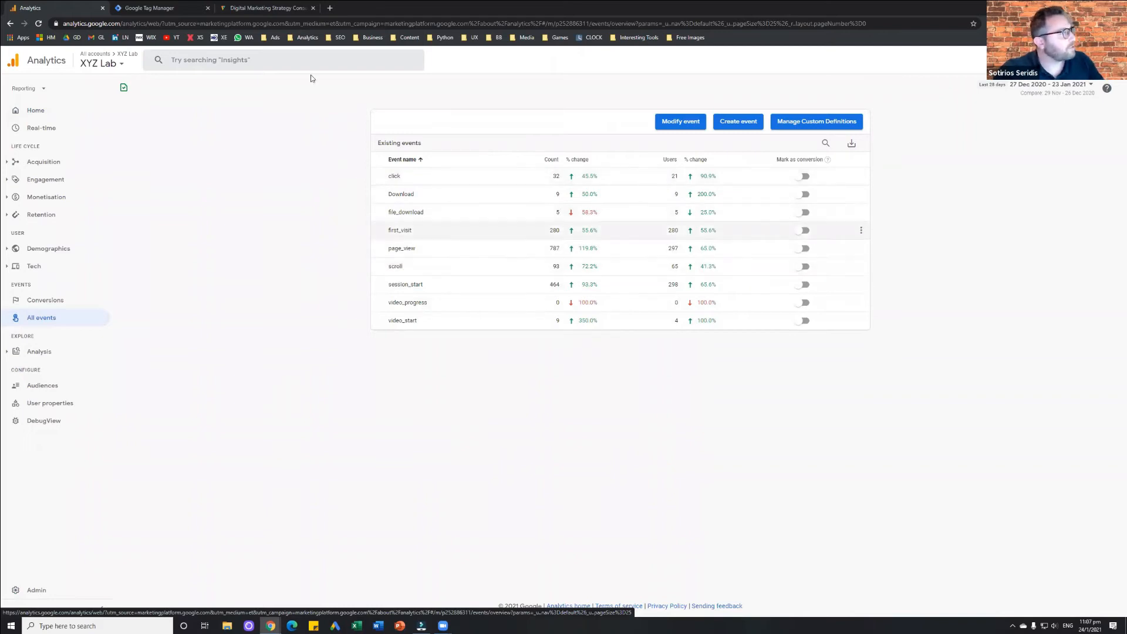
pyautogui.click(51, 115)
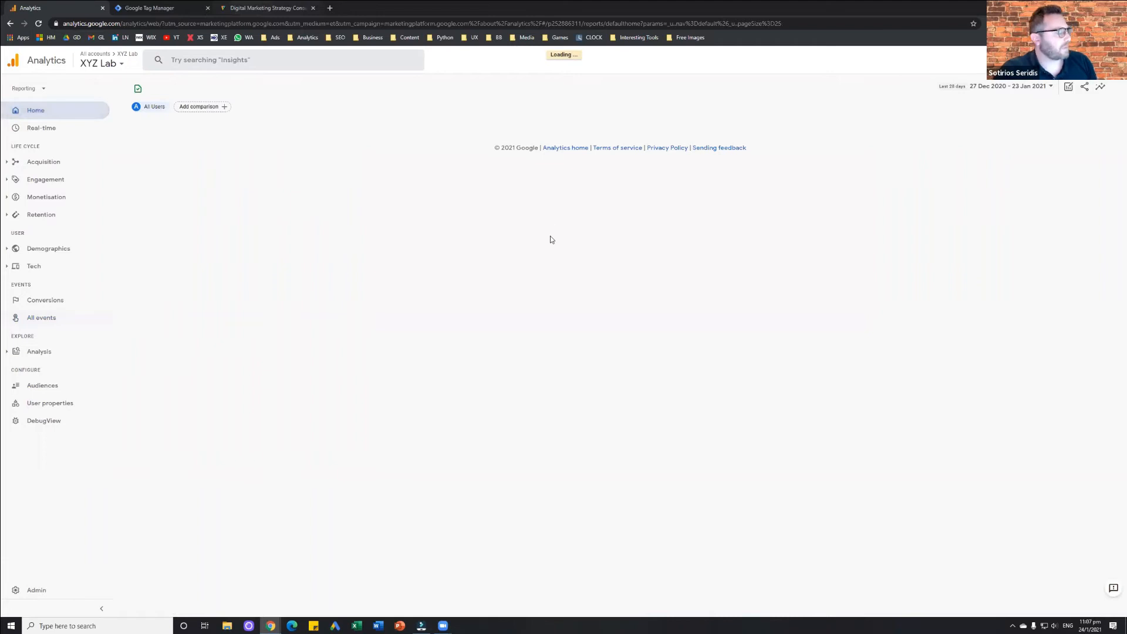
pyautogui.hotkey('ctrl', 'shift', 'Tab')
pyautogui.hotkey('ctrl', 'shift', 'Tab')
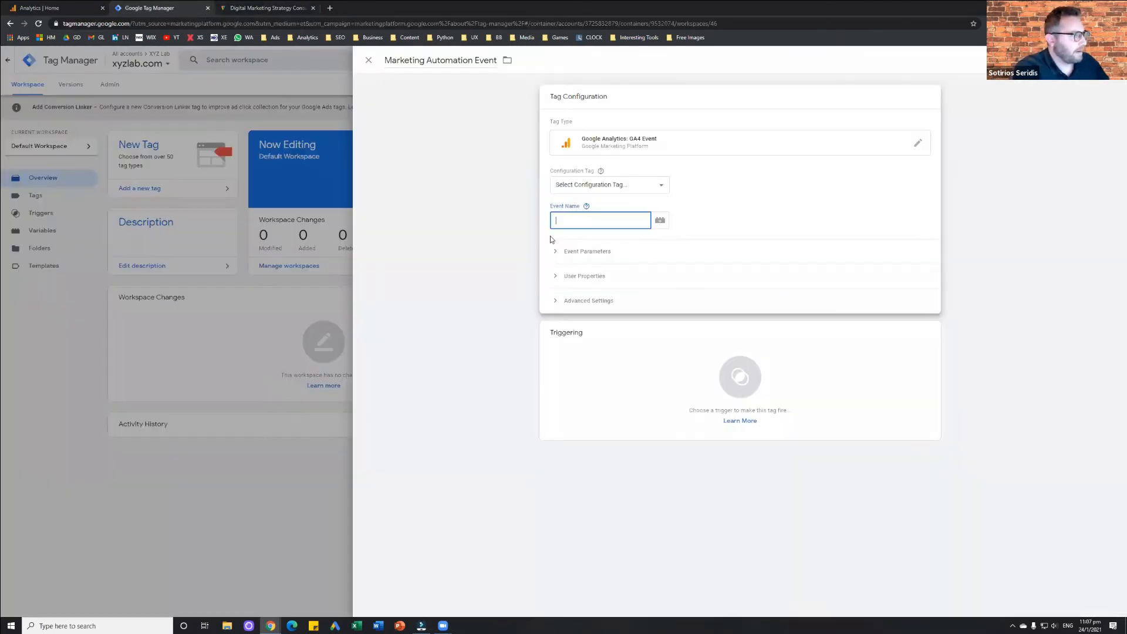
# - Set the tag's event name to marketing_automation_anchor
pyautogui.write('auto')
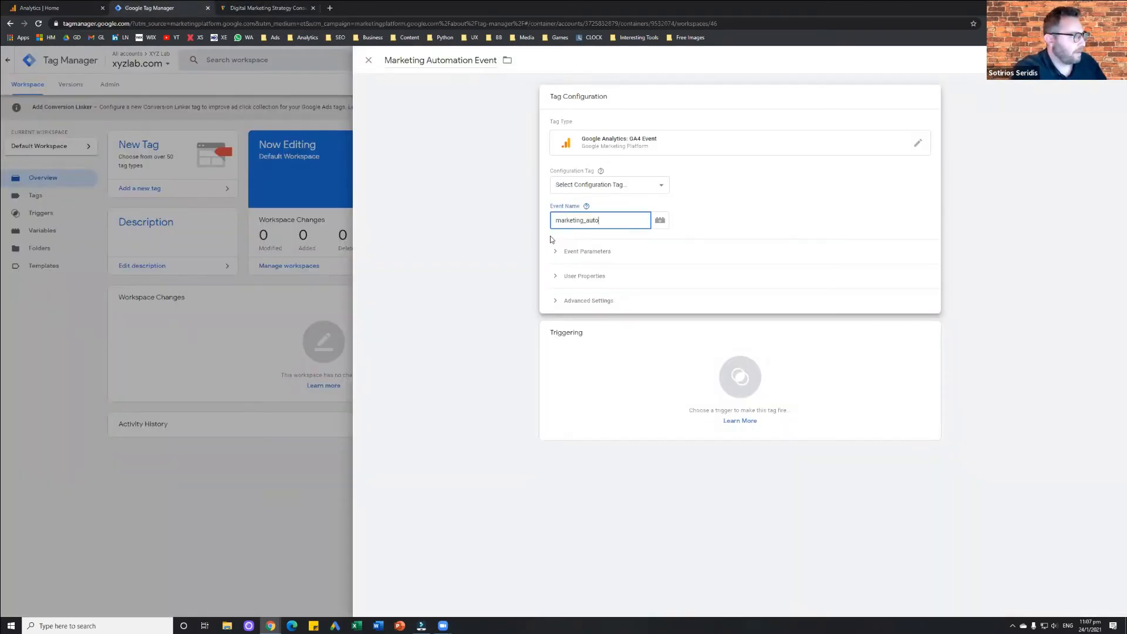
pyautogui.write('mation)')
pyautogui.write('_anchor')
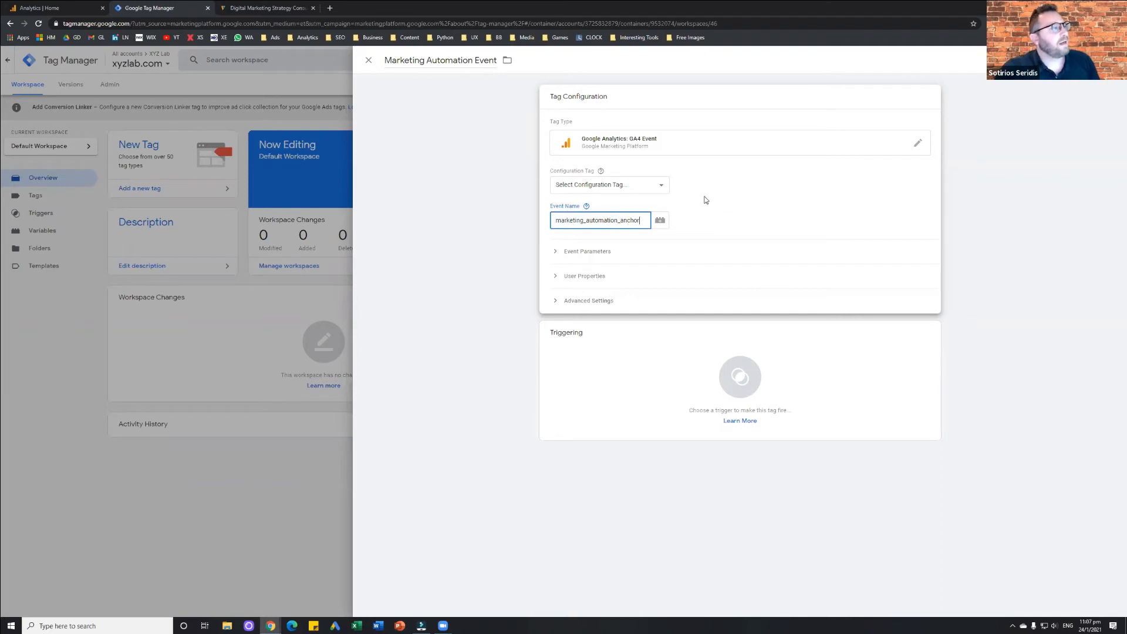
# - Set the tag's Configuration Tag option to None – Manually Set ID
pyautogui.click(660, 187)
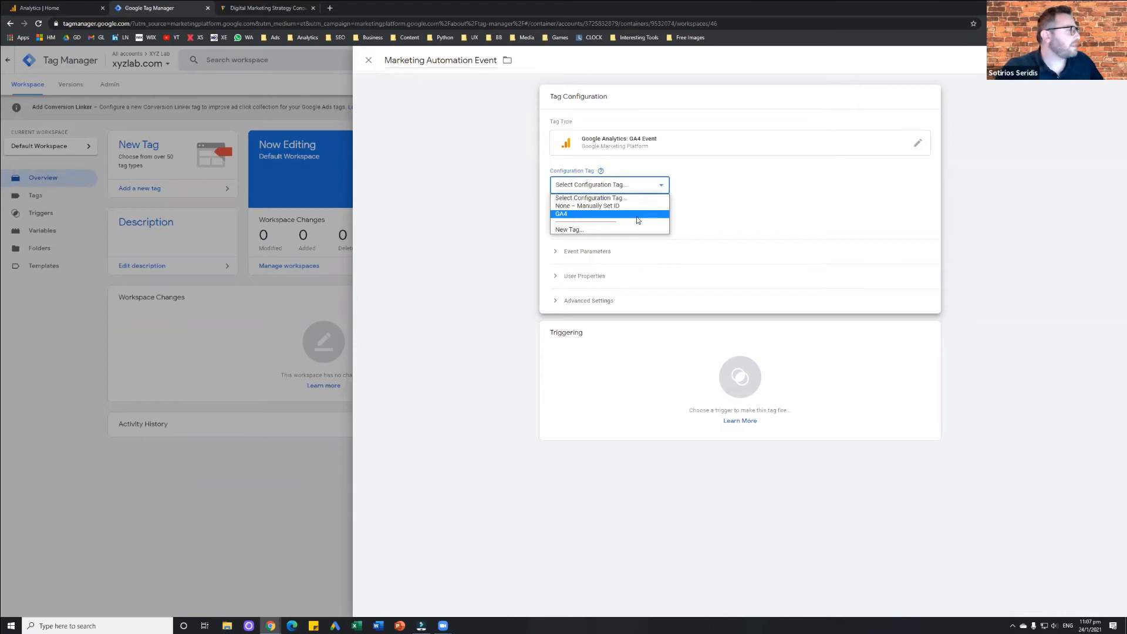
pyautogui.click(662, 185)
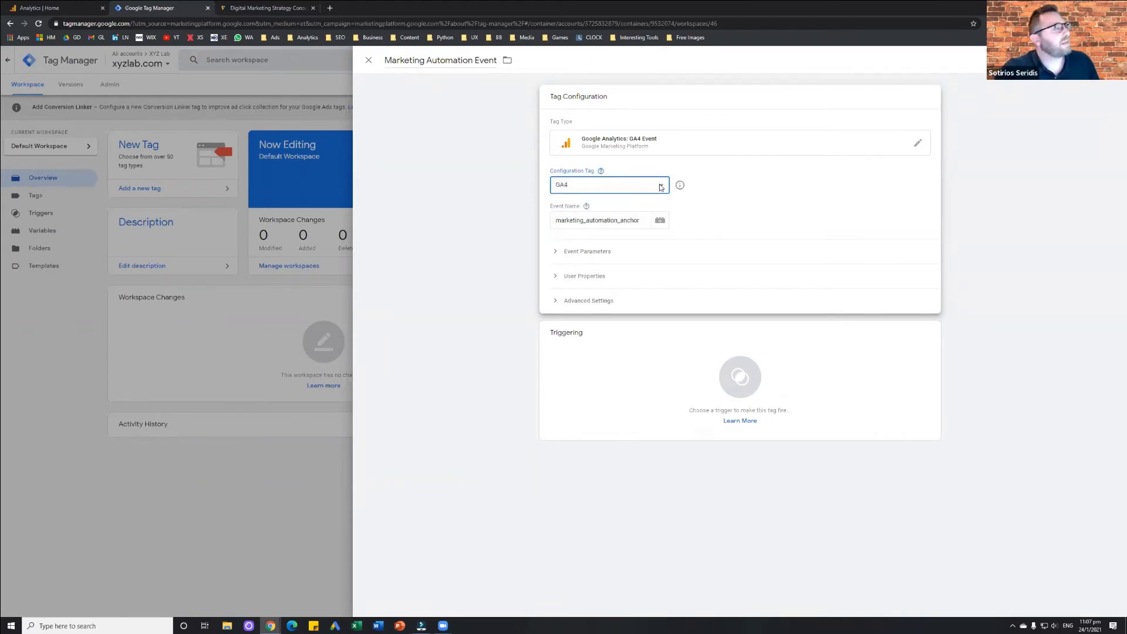
pyautogui.click(661, 187)
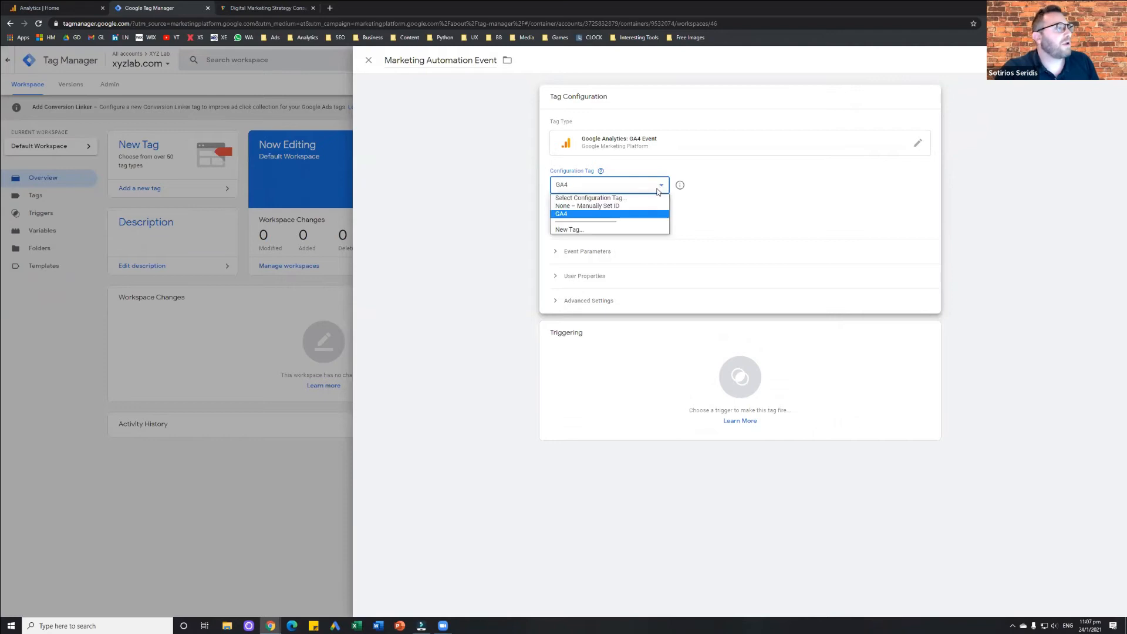
pyautogui.click(648, 206)
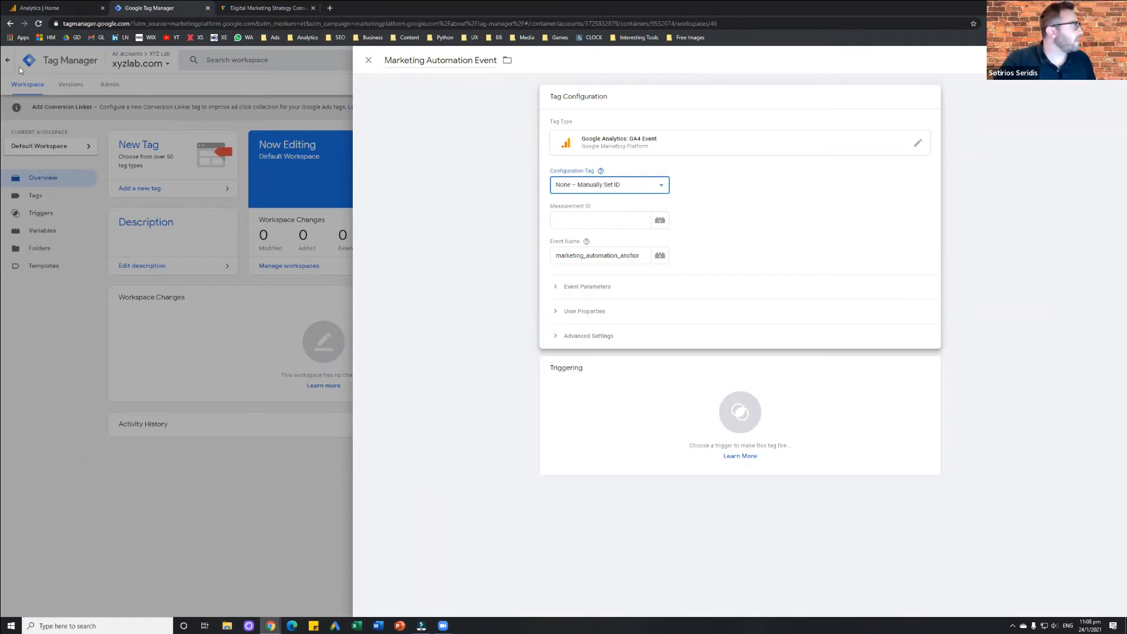
# - Switch to Google Analytics and copy the measurement ID from the details of the XYZ LAB web data stream
pyautogui.click(58, 9)
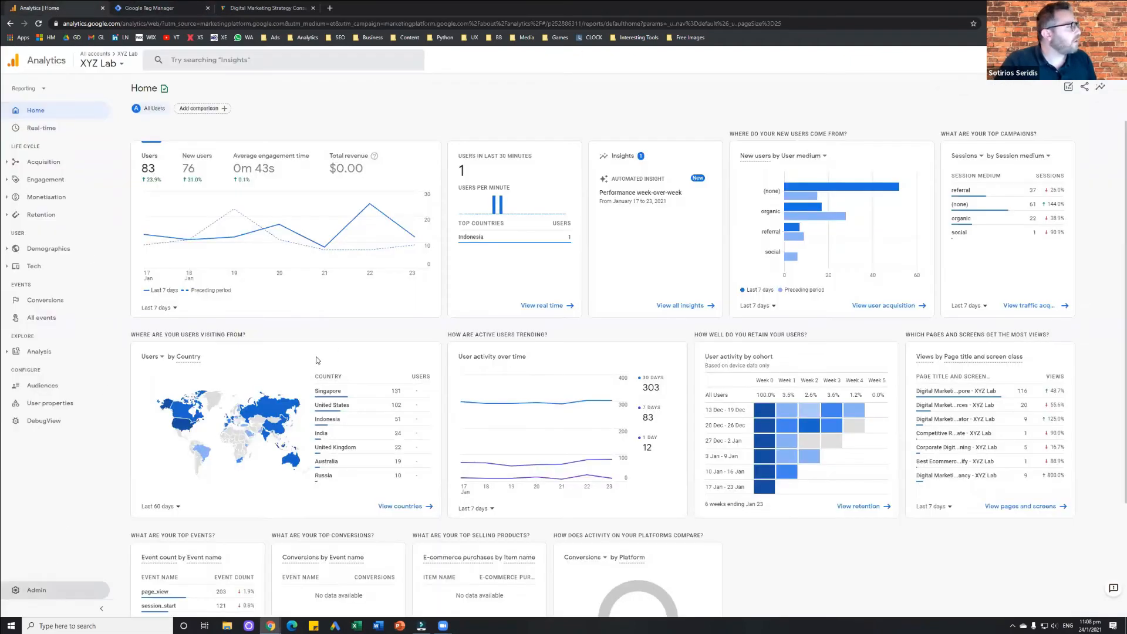
pyautogui.click(66, 592)
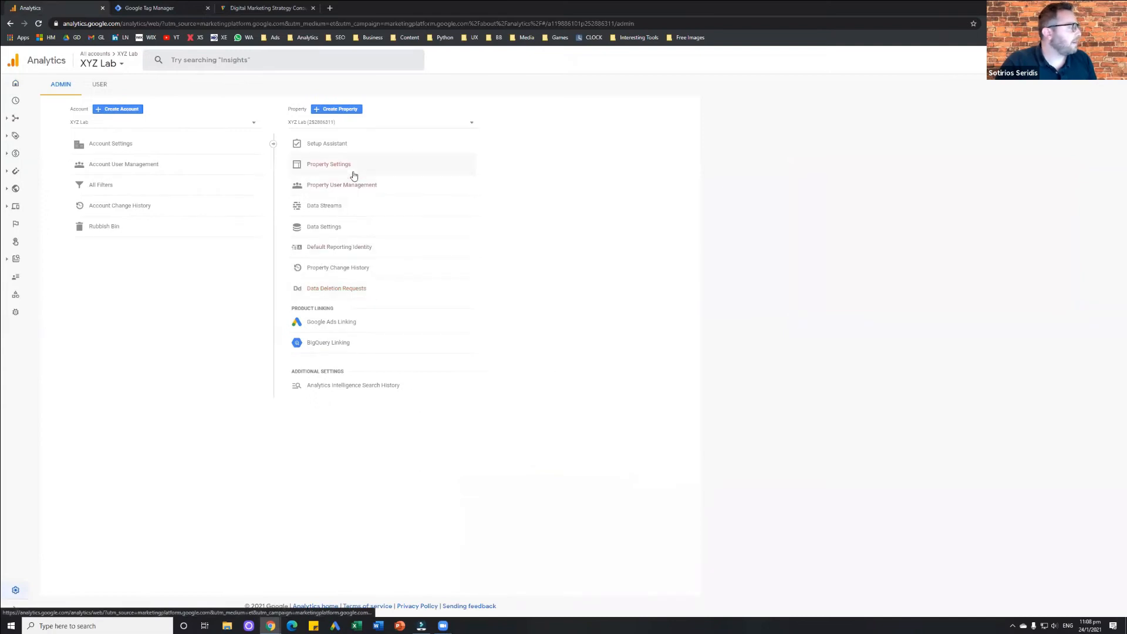
pyautogui.click(354, 175)
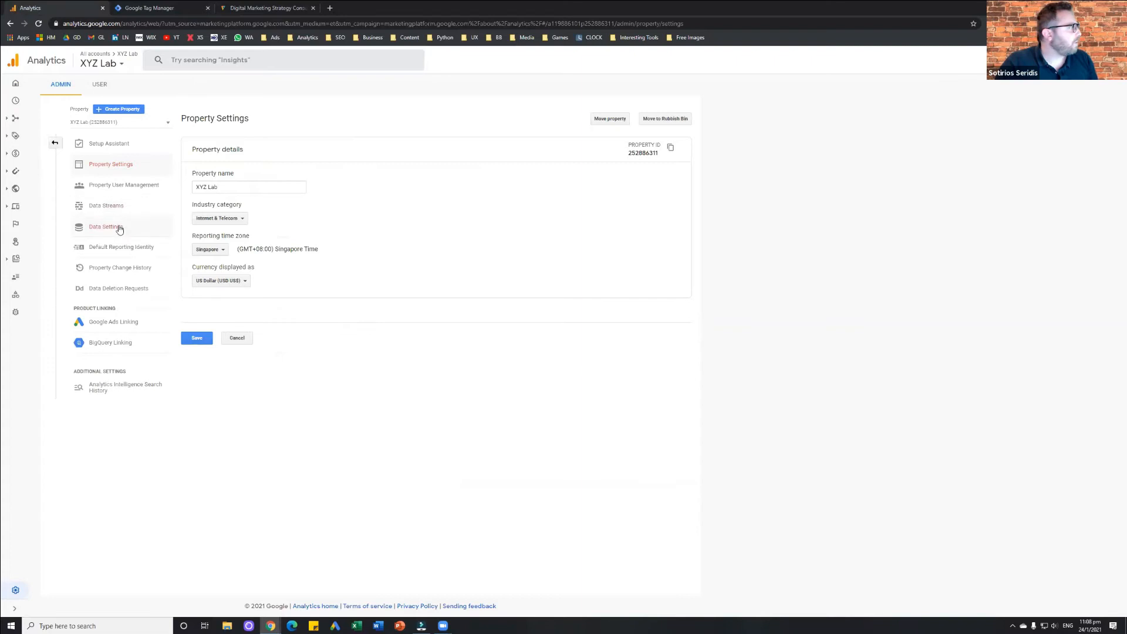
pyautogui.click(124, 212)
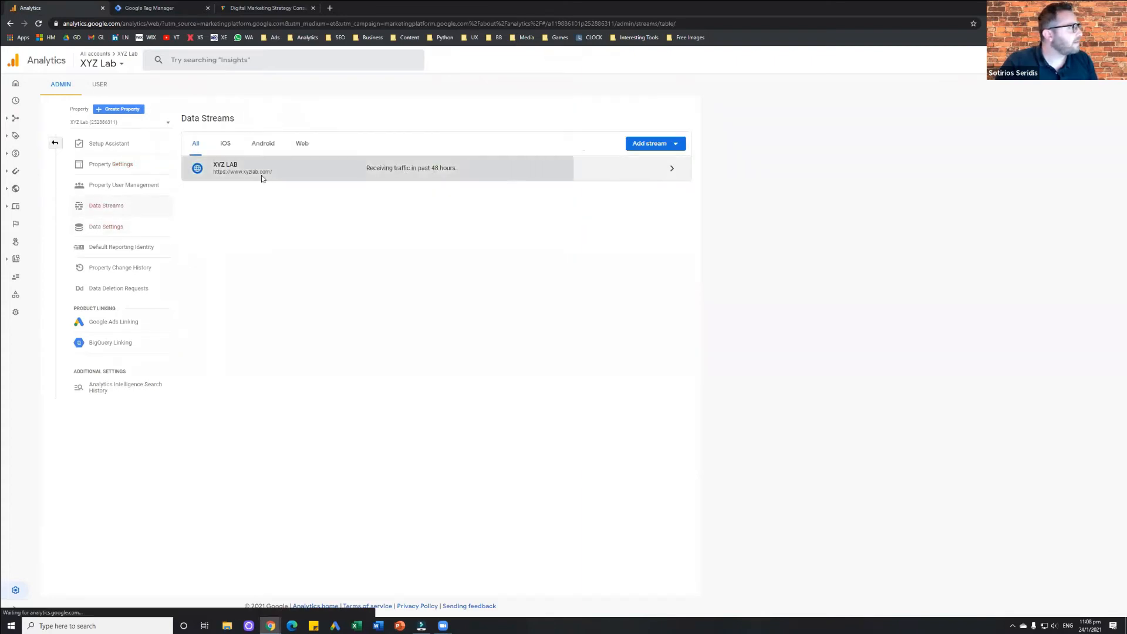
pyautogui.click(262, 175)
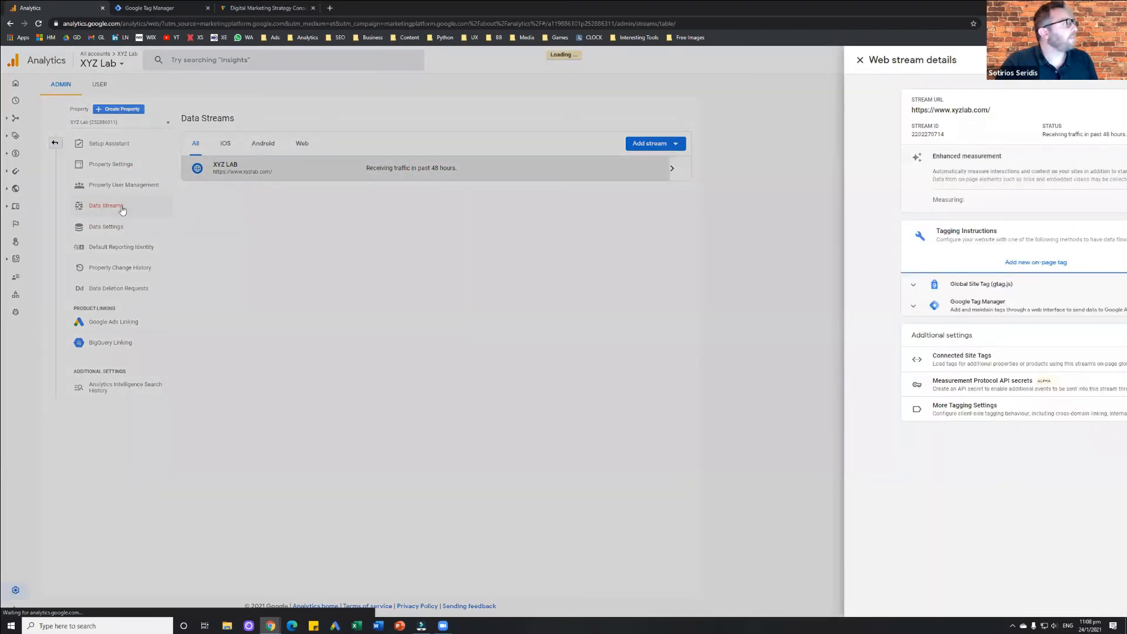
pyautogui.click(122, 210)
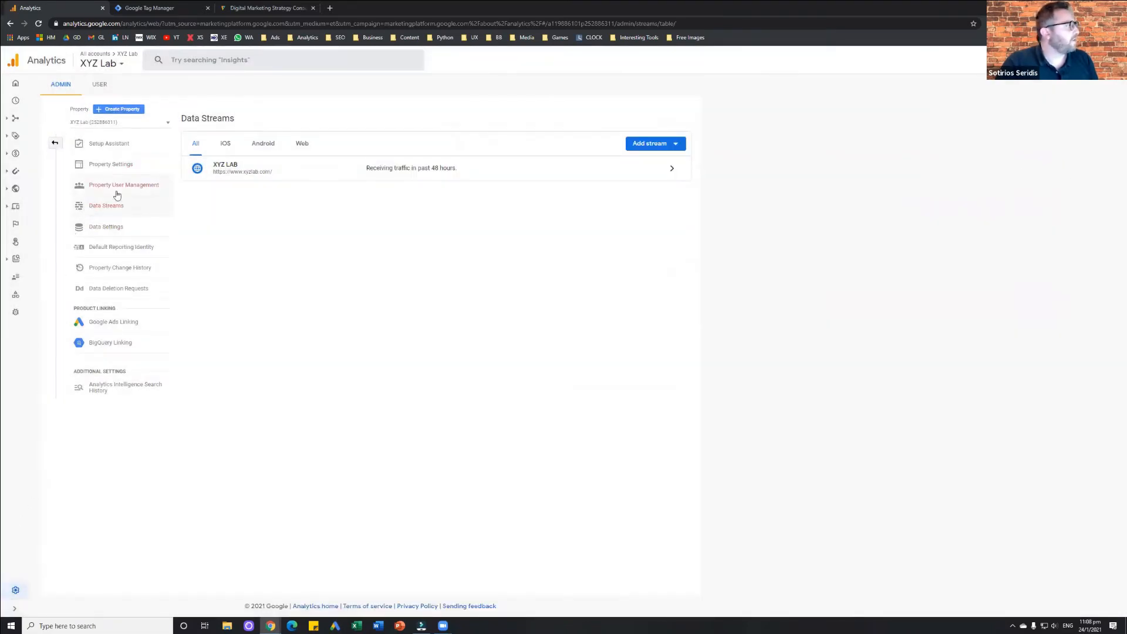
pyautogui.click(251, 175)
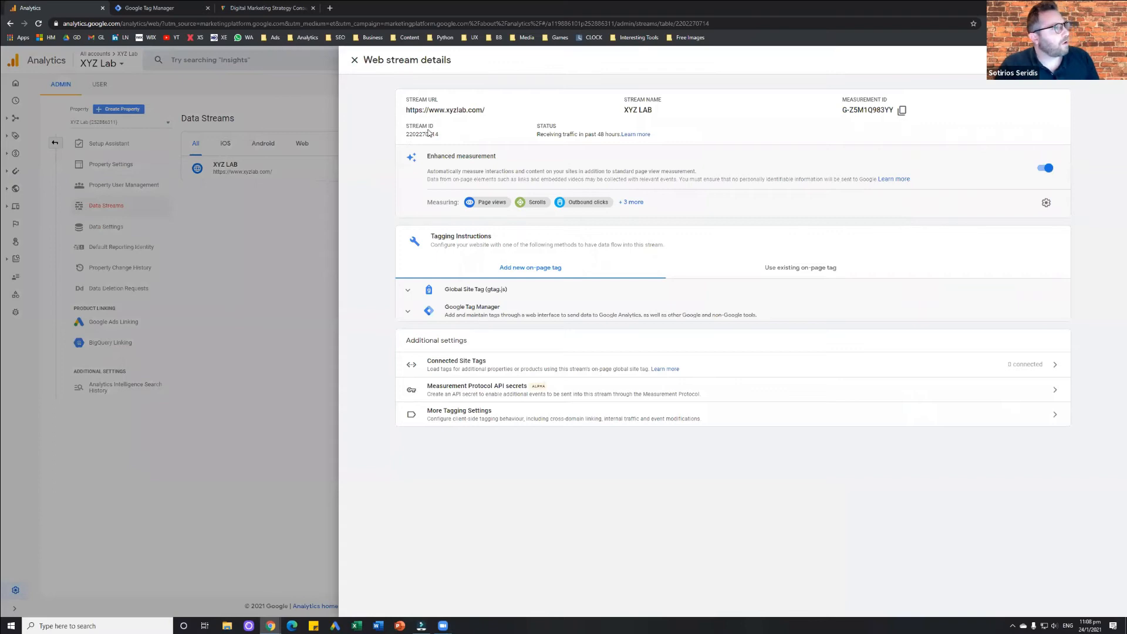
pyautogui.moveTo(842, 99); pyautogui.dragTo(884, 98)
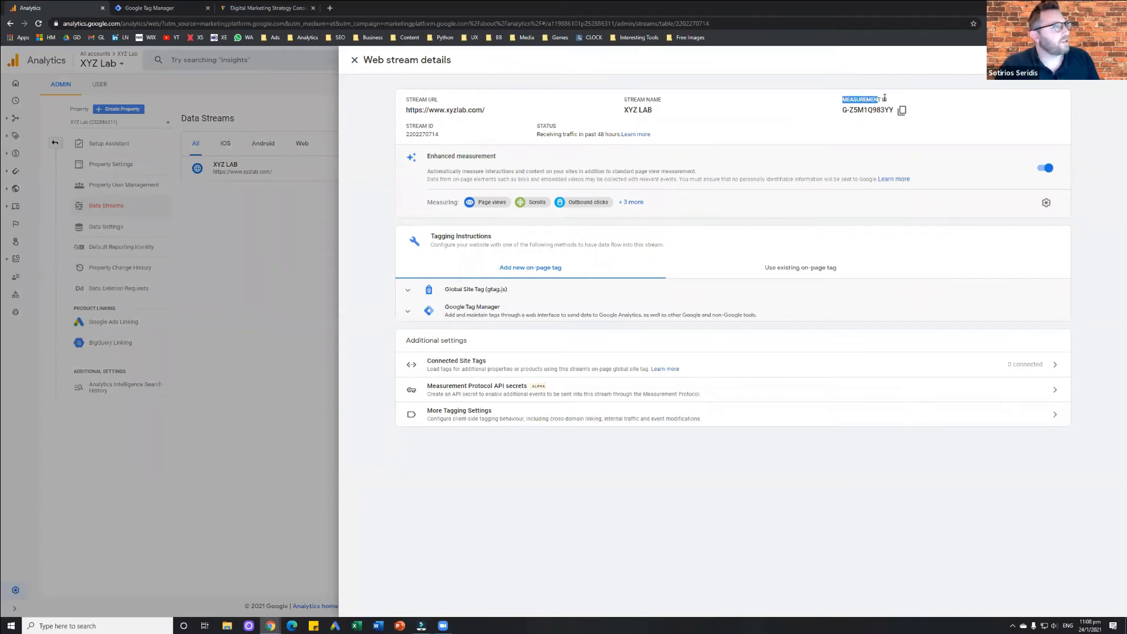
pyautogui.click(903, 116)
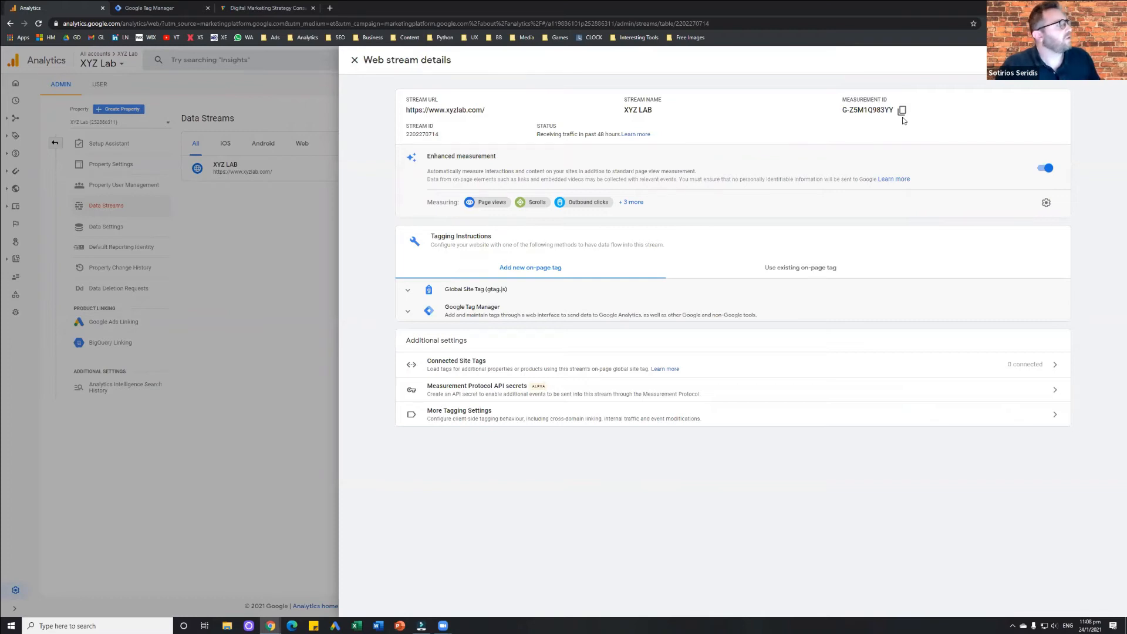
pyautogui.click(902, 112)
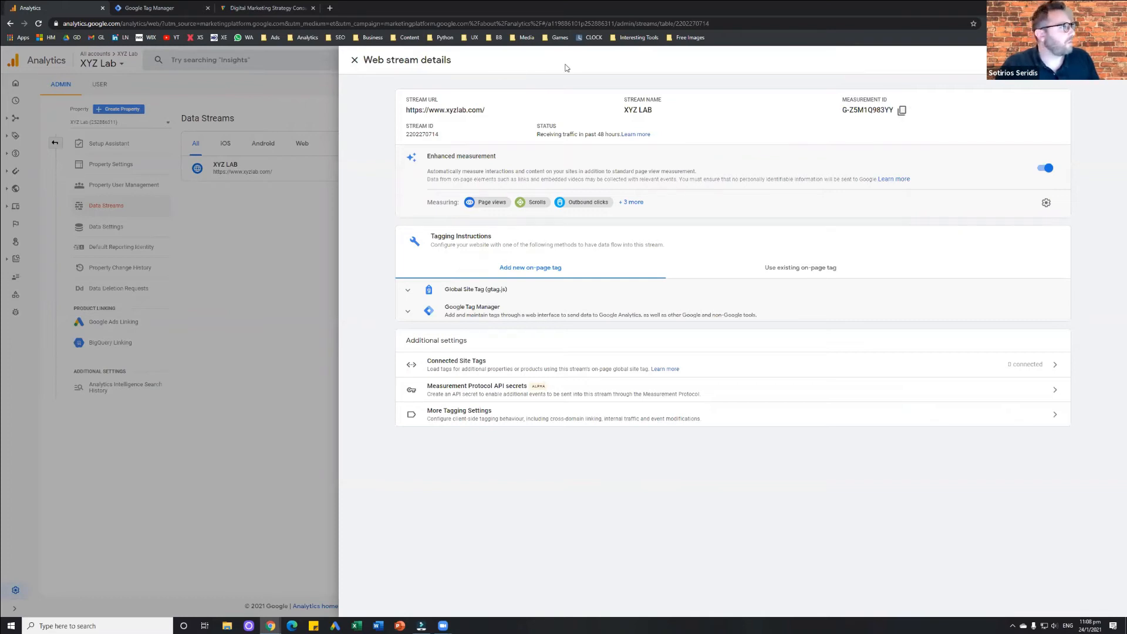
# - Return to Google Tag Manager and paste the copied ID as the tag's Measurement ID
pyautogui.click(176, 5)
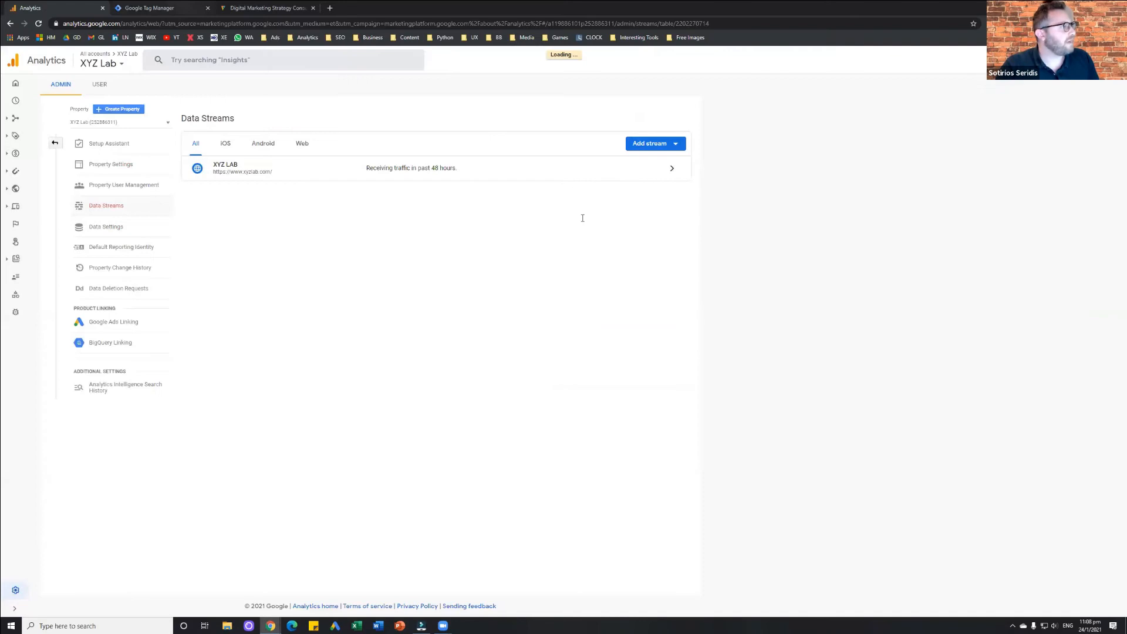
pyautogui.rightClick(570, 221)
pyautogui.click(592, 288)
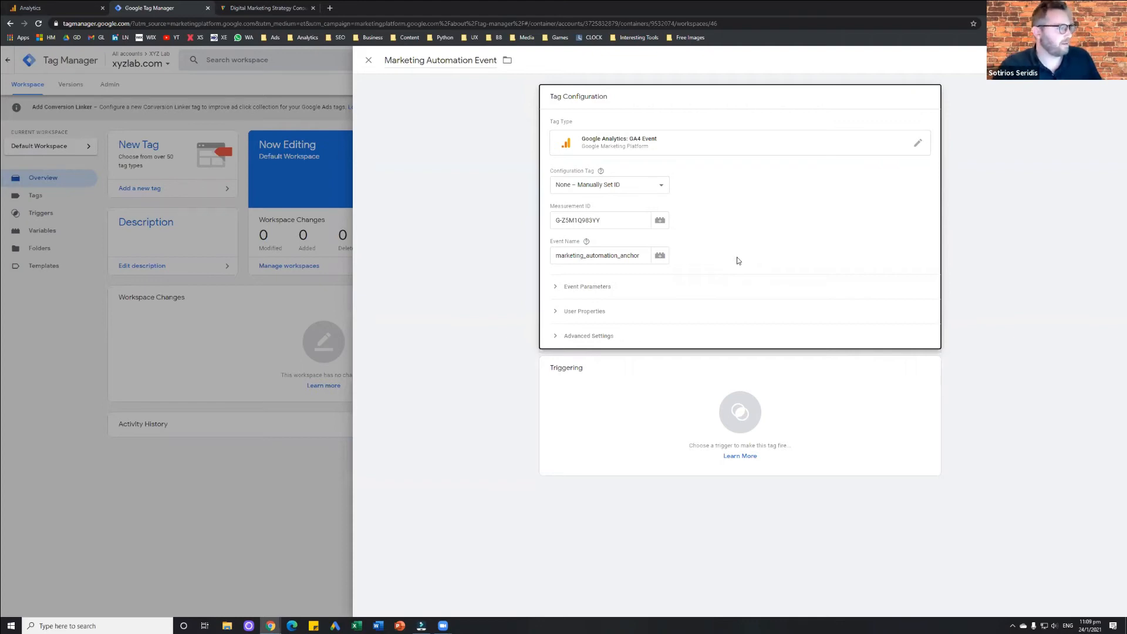
# - Add a new firing trigger to the tag and name it Marketing Automation
pyautogui.click(787, 402)
pyautogui.click(669, 333)
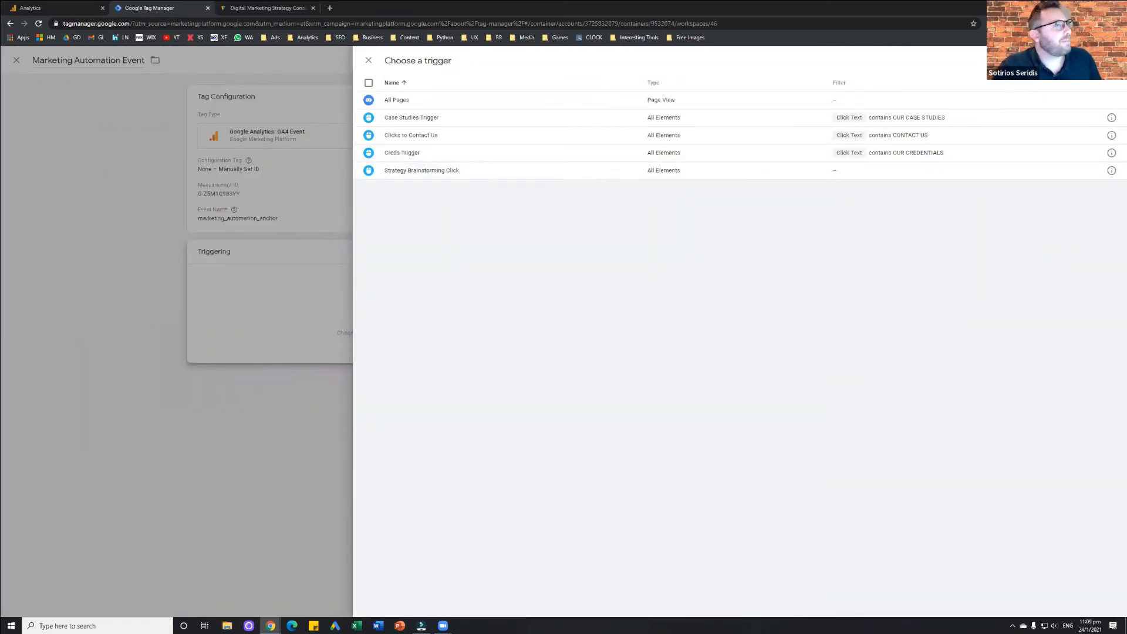
pyautogui.click(1111, 61)
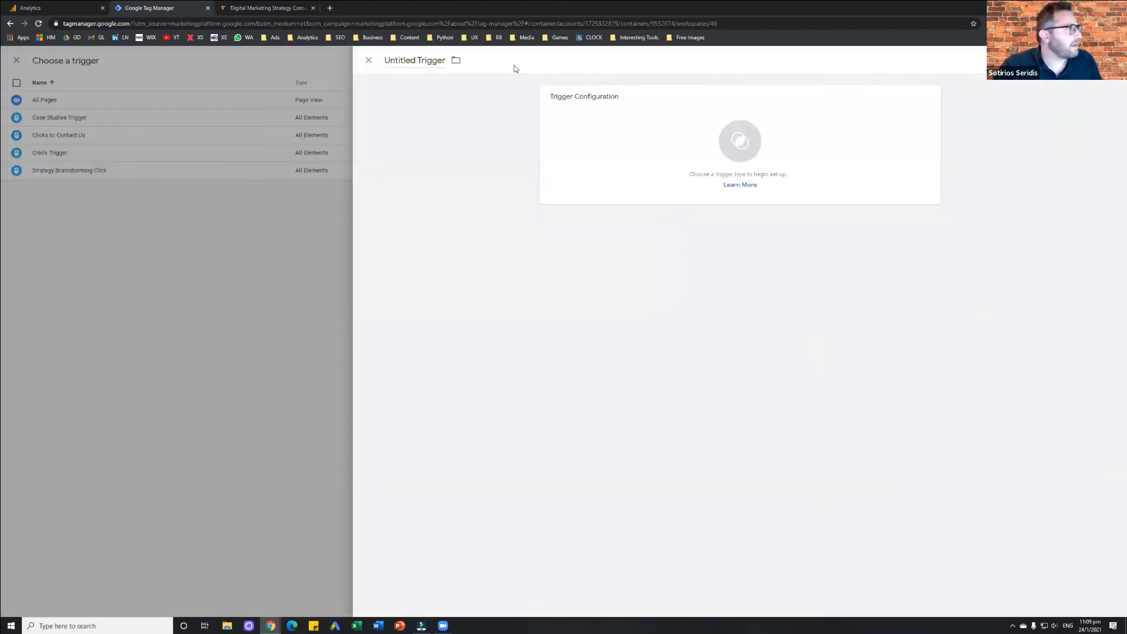
pyautogui.doubleClick(432, 61)
pyautogui.tripleClick(435, 61)
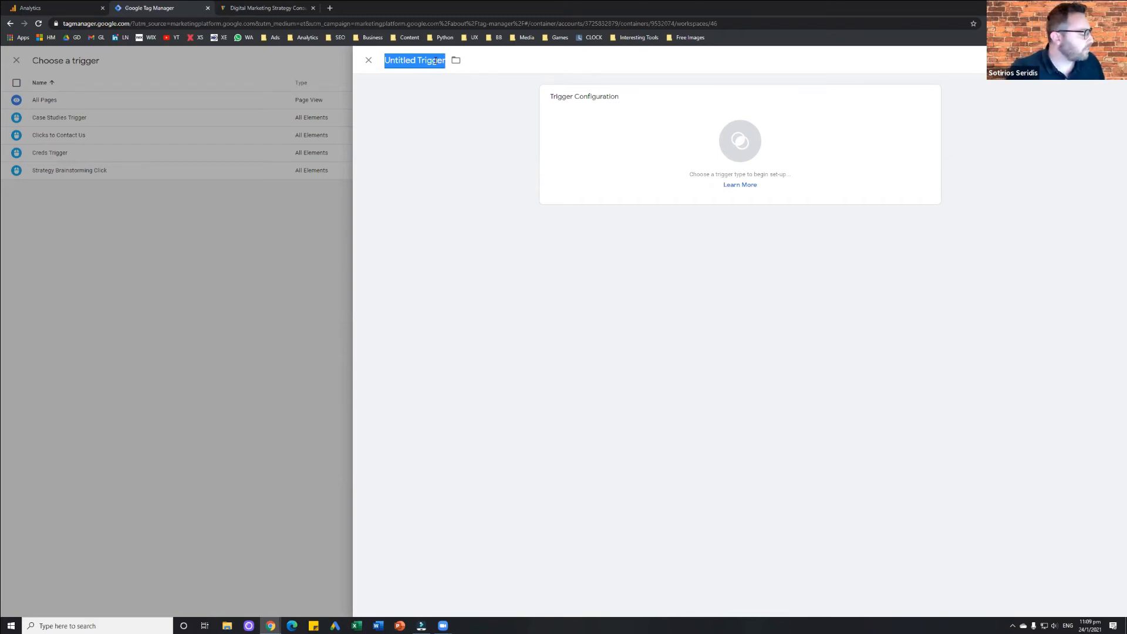
pyautogui.write('Marketing Auot')
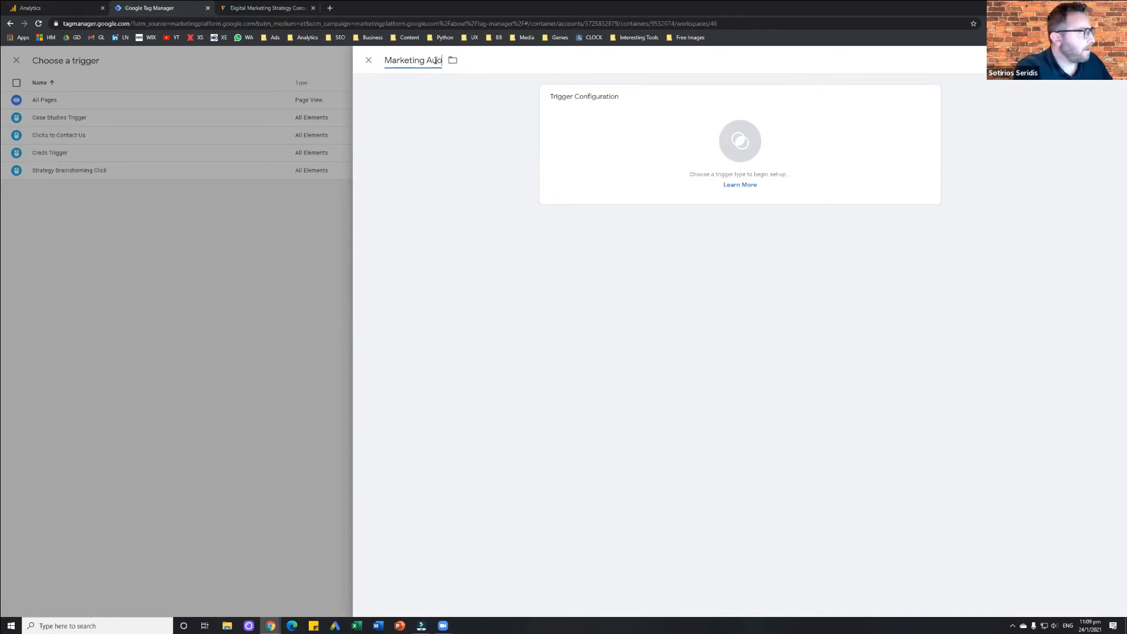
pyautogui.press('BackSpace')
pyautogui.press('BackSpace')
pyautogui.write('top')
pyautogui.press('BackSpace')
pyautogui.write('mation')
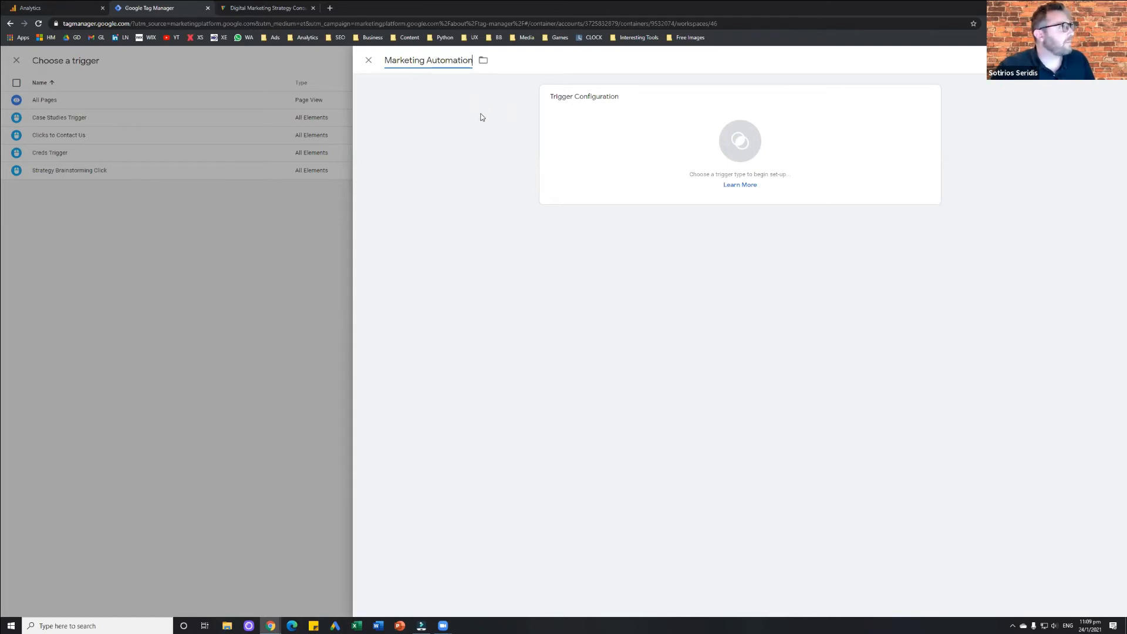
# - With the trigger type choices open, examine the Marketing Automation button and section on the XYZ Lab website, and return to Google Tag Manager
pyautogui.click(928, 104)
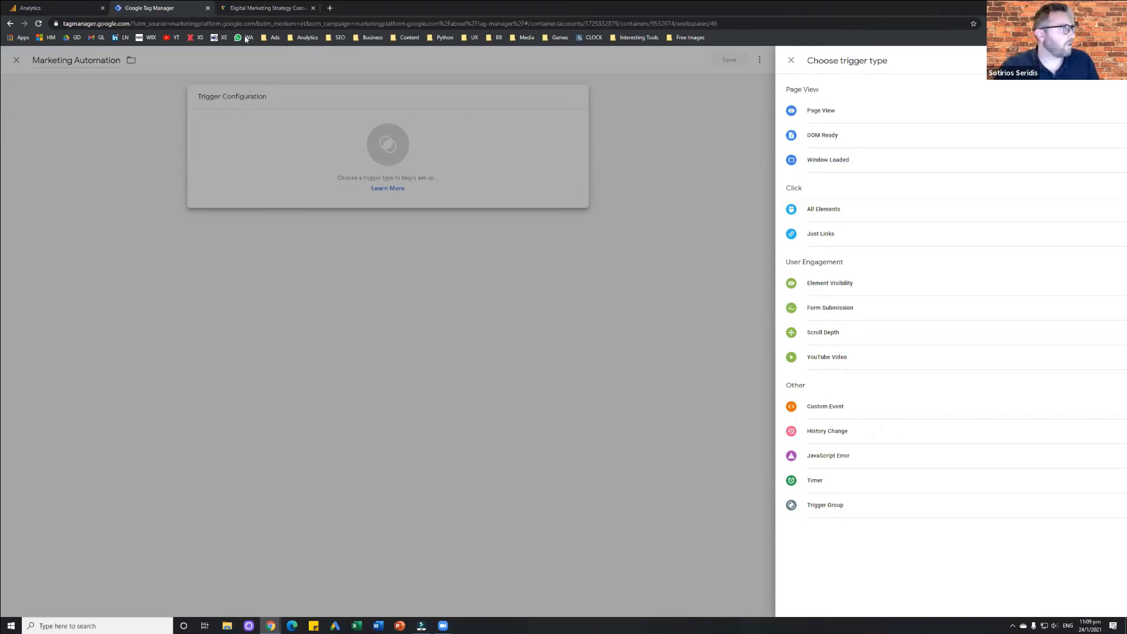
pyautogui.click(245, 10)
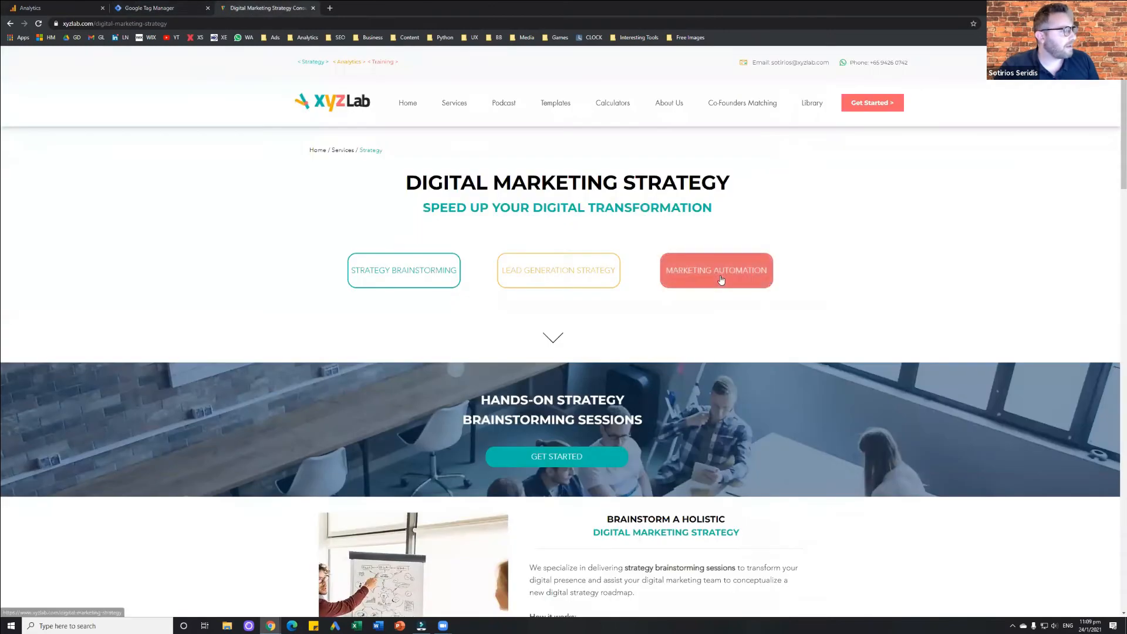
pyautogui.scroll(-2, 721, 280)
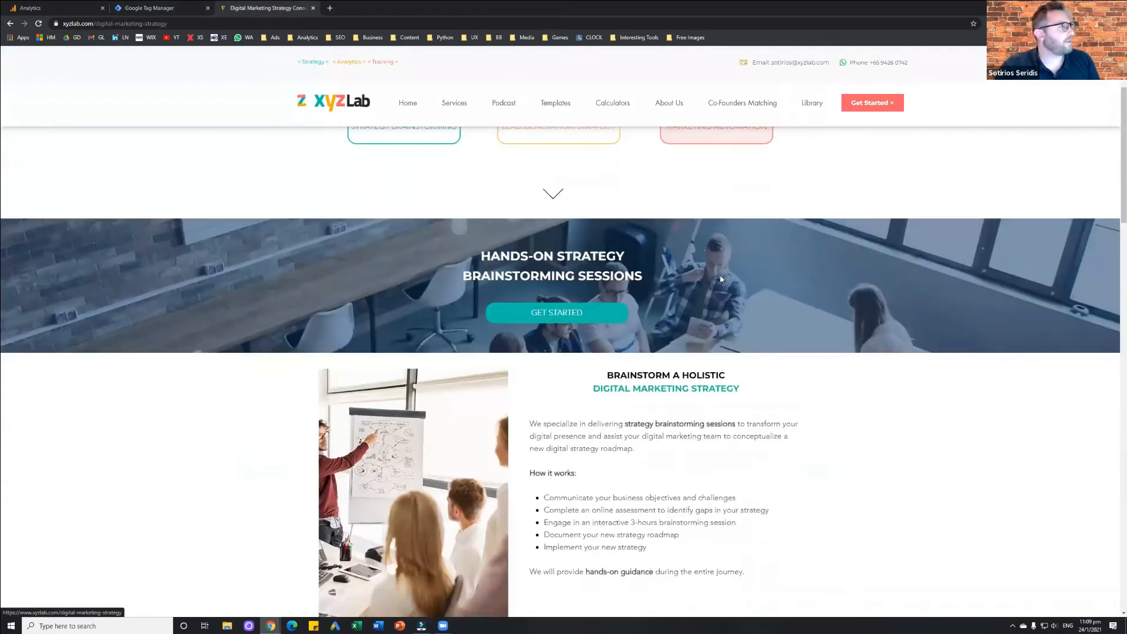
pyautogui.scroll(-10, 713, 291)
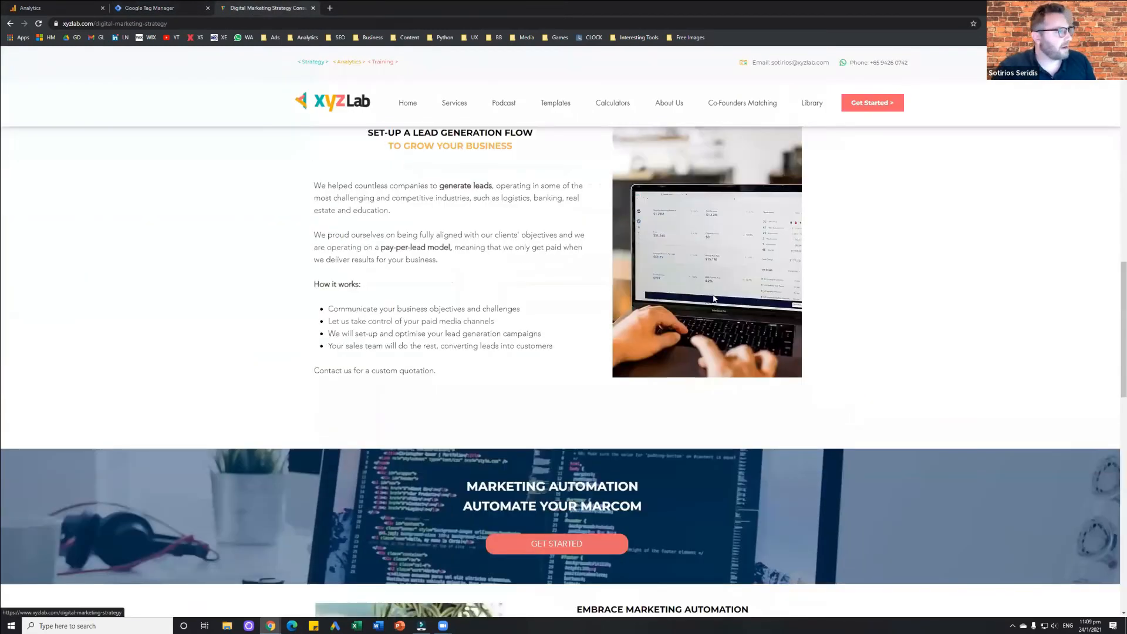
pyautogui.scroll(4, 714, 291)
pyautogui.click(200, 8)
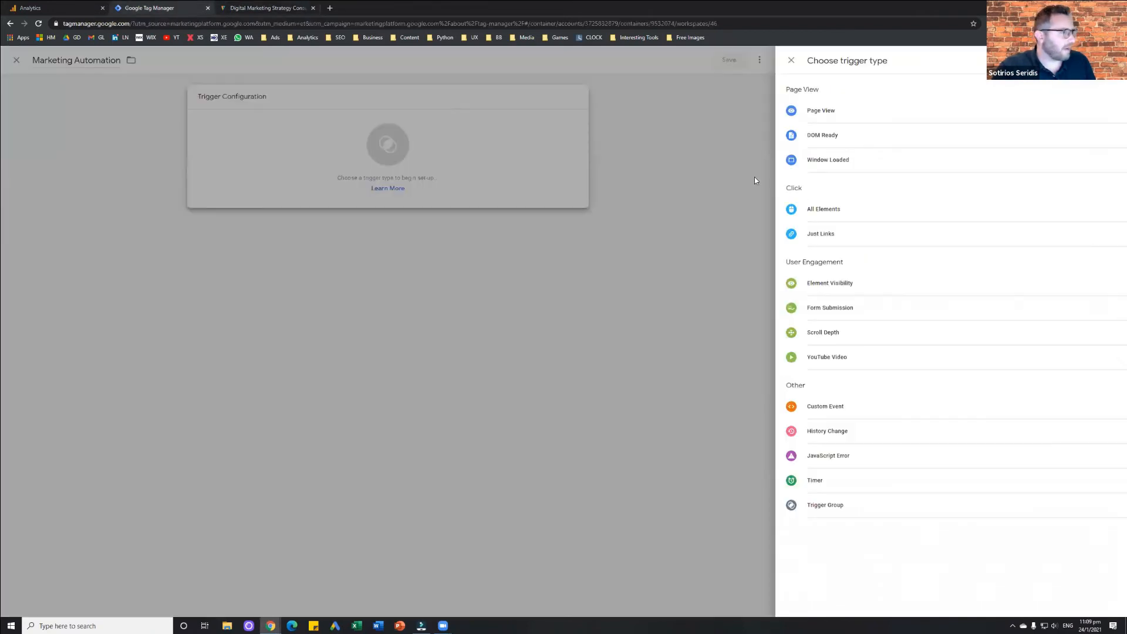
# - Set the trigger type to Click - All Elements firing on All Clicks, and save both the trigger and the Marketing Automation Event tag
pyautogui.click(828, 211)
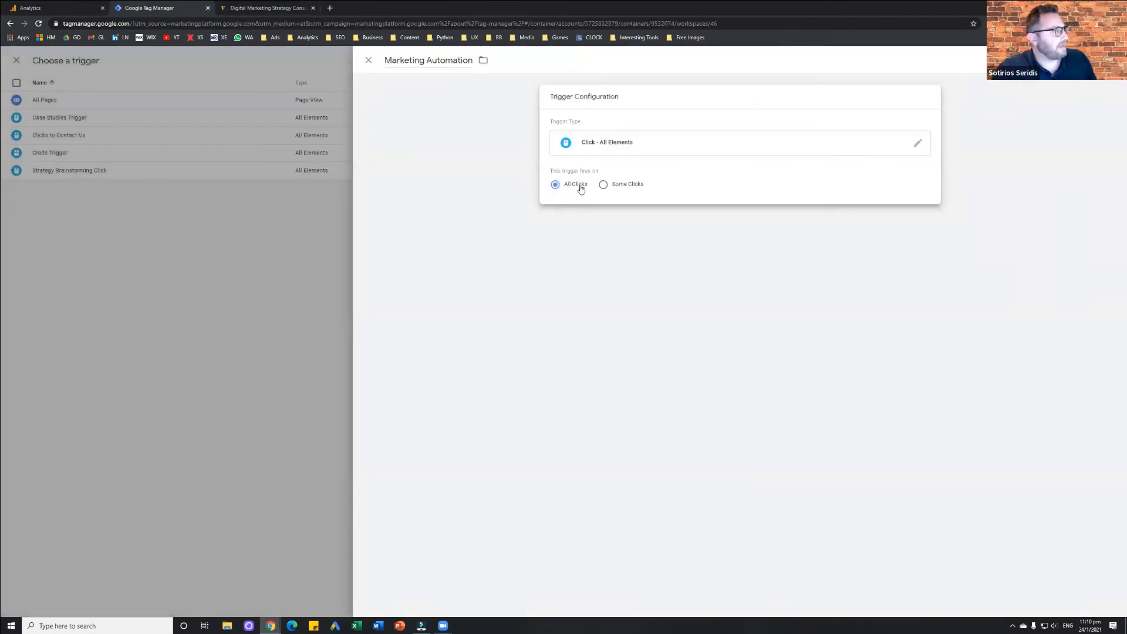
pyautogui.click(632, 188)
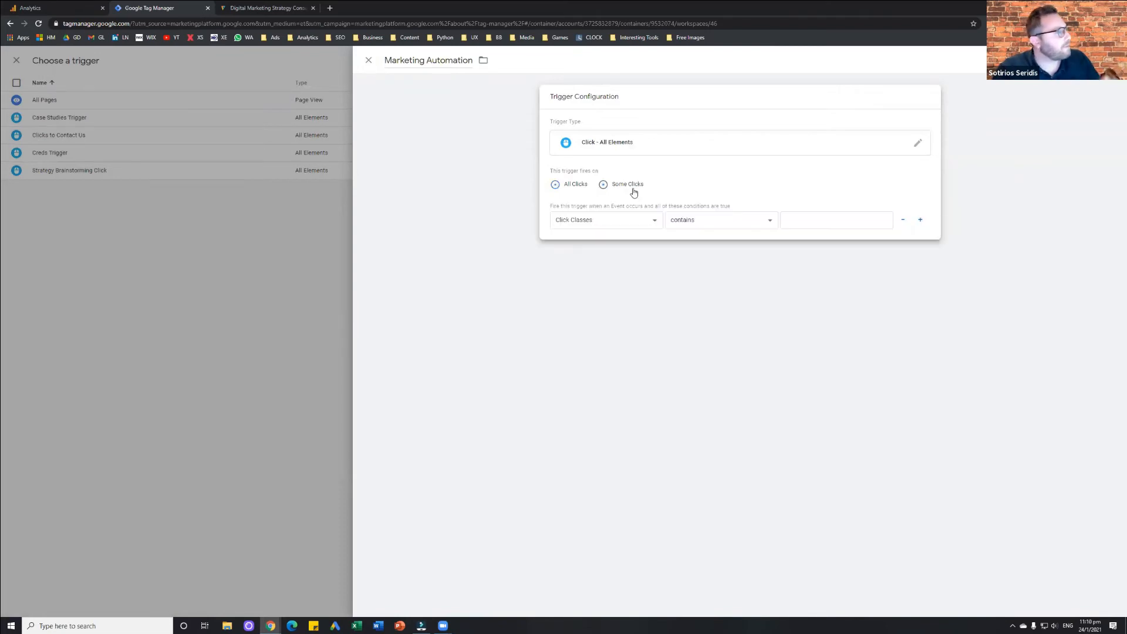
pyautogui.click(575, 187)
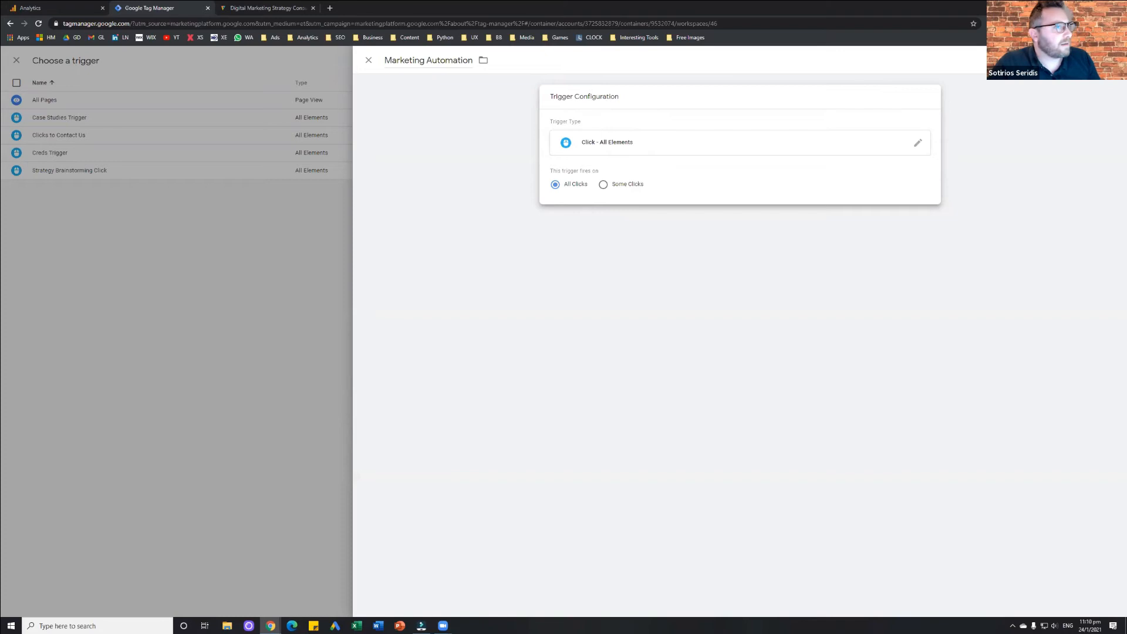
pyautogui.click(1099, 60)
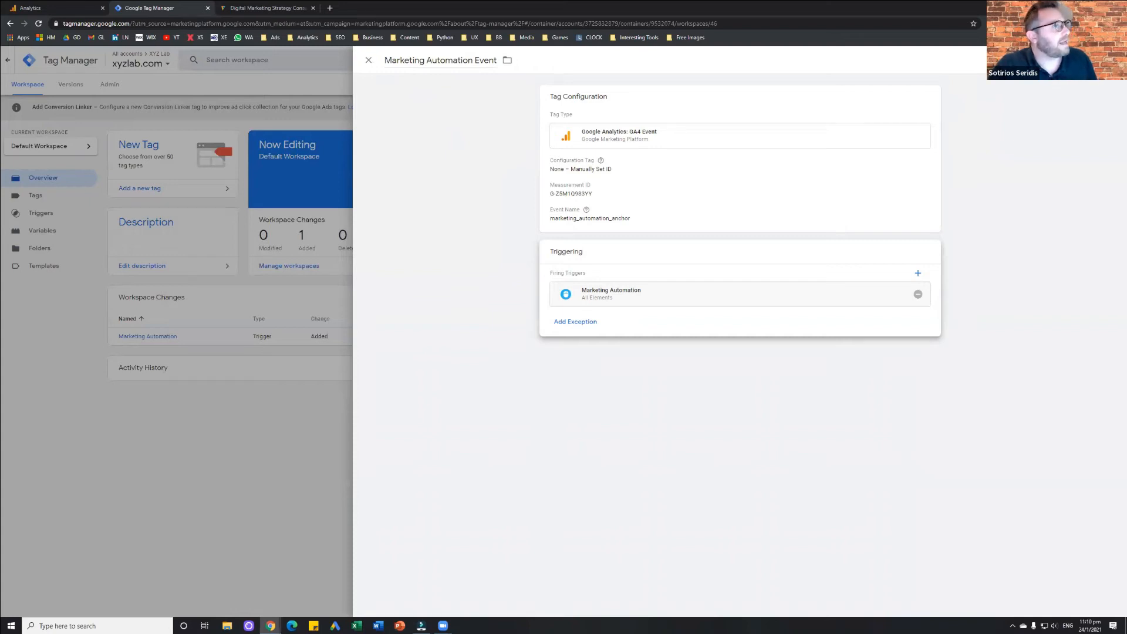
pyautogui.click(1083, 60)
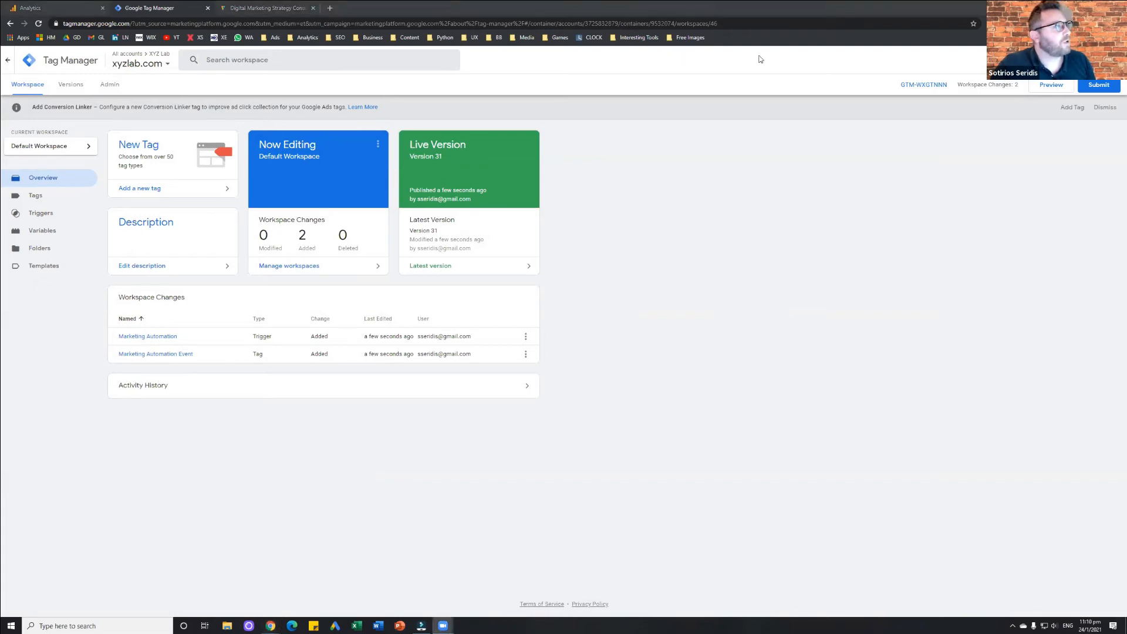
pyautogui.click(1058, 88)
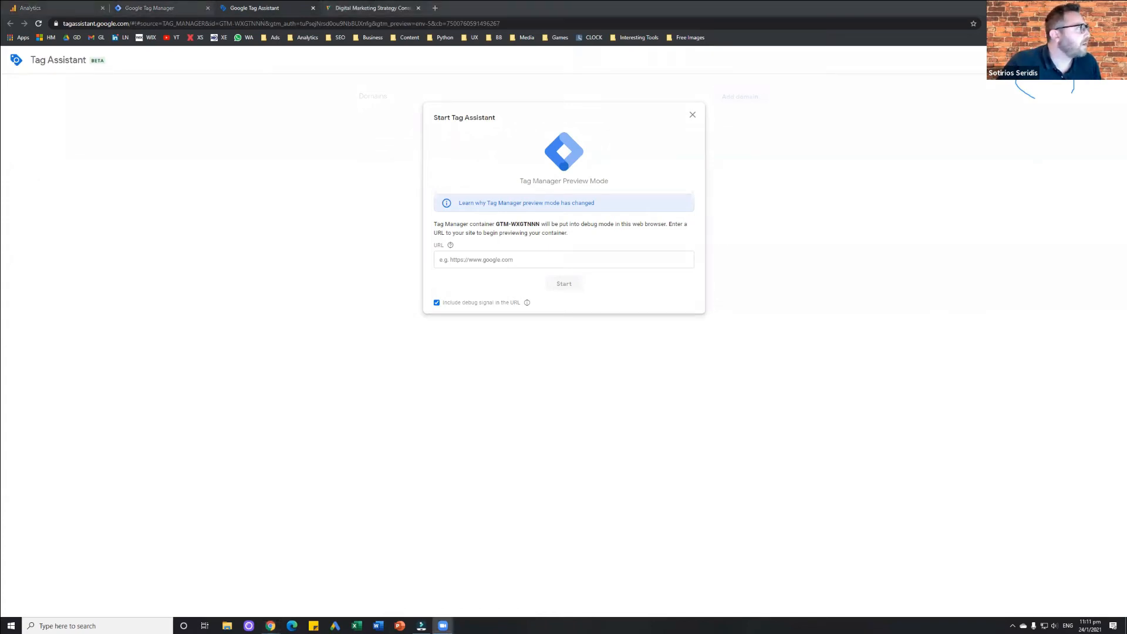
pyautogui.click(373, 8)
pyautogui.rightClick(249, 20)
pyautogui.click(279, 68)
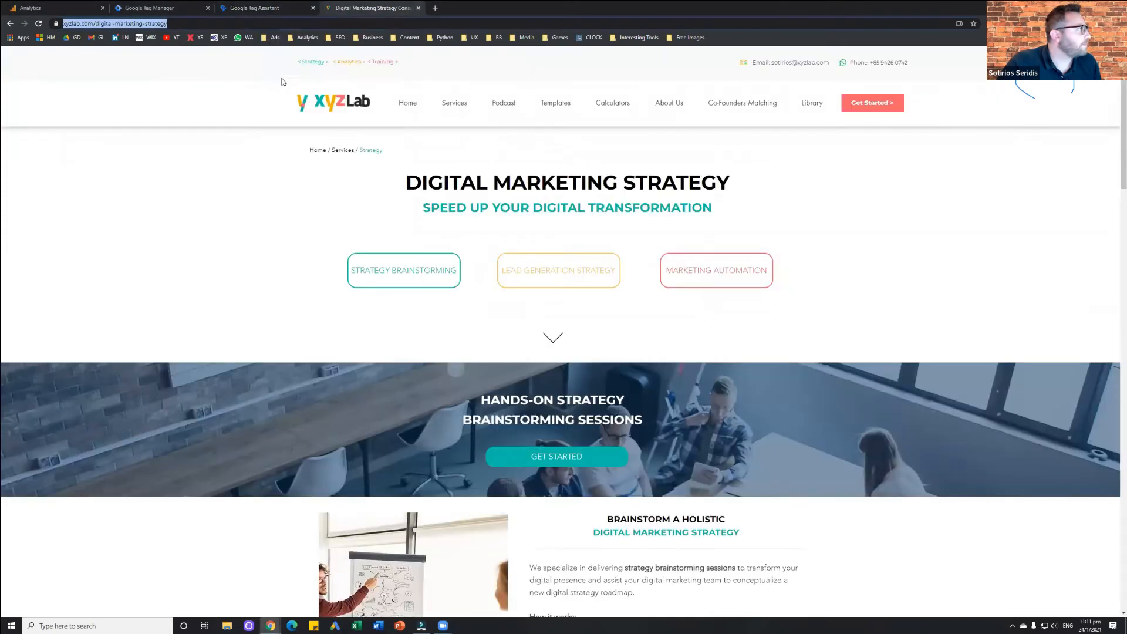
pyautogui.click(258, 8)
pyautogui.click(458, 260)
pyautogui.rightClick(459, 260)
pyautogui.click(472, 328)
pyautogui.moveTo(524, 300)
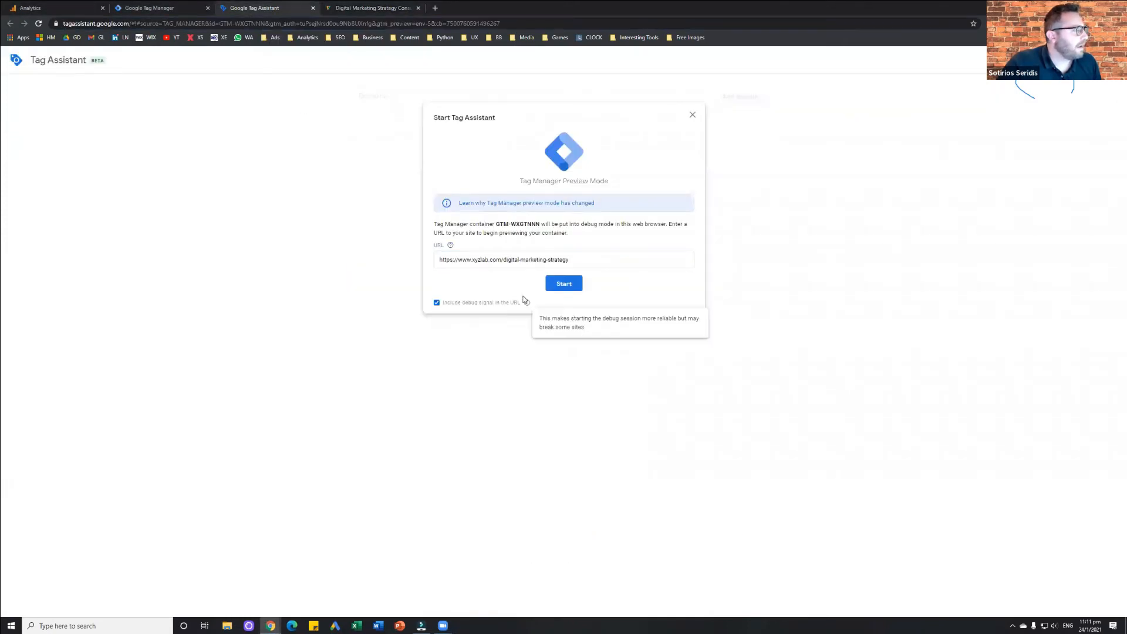
pyautogui.click(568, 287)
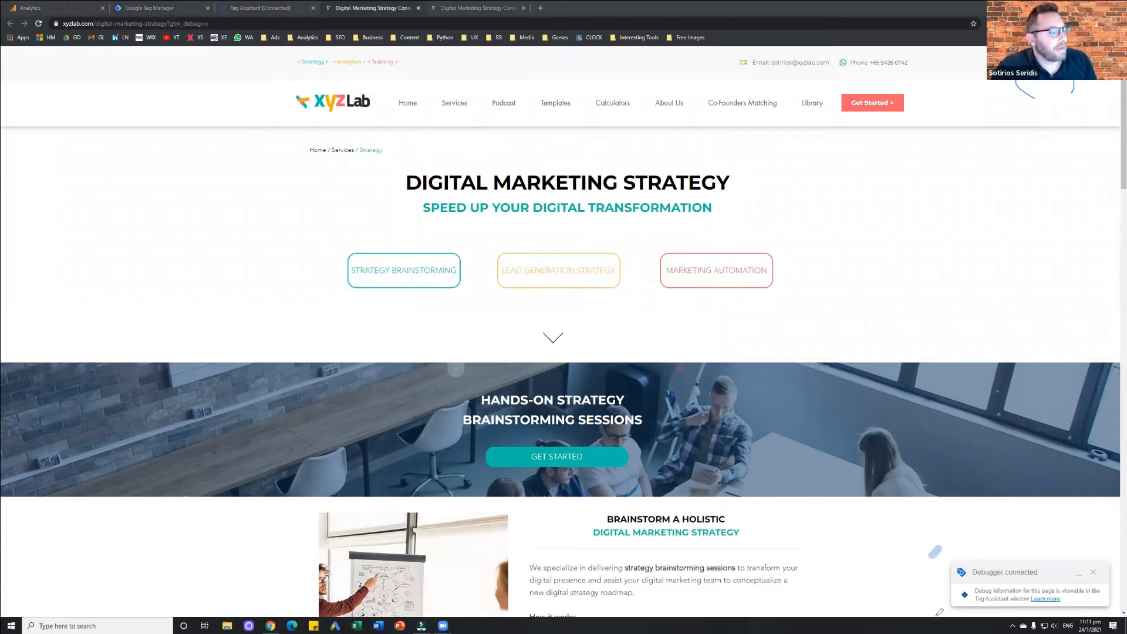
pyautogui.moveTo(938, 546); pyautogui.dragTo(938, 615)
pyautogui.moveTo(1099, 548); pyautogui.dragTo(1111, 614)
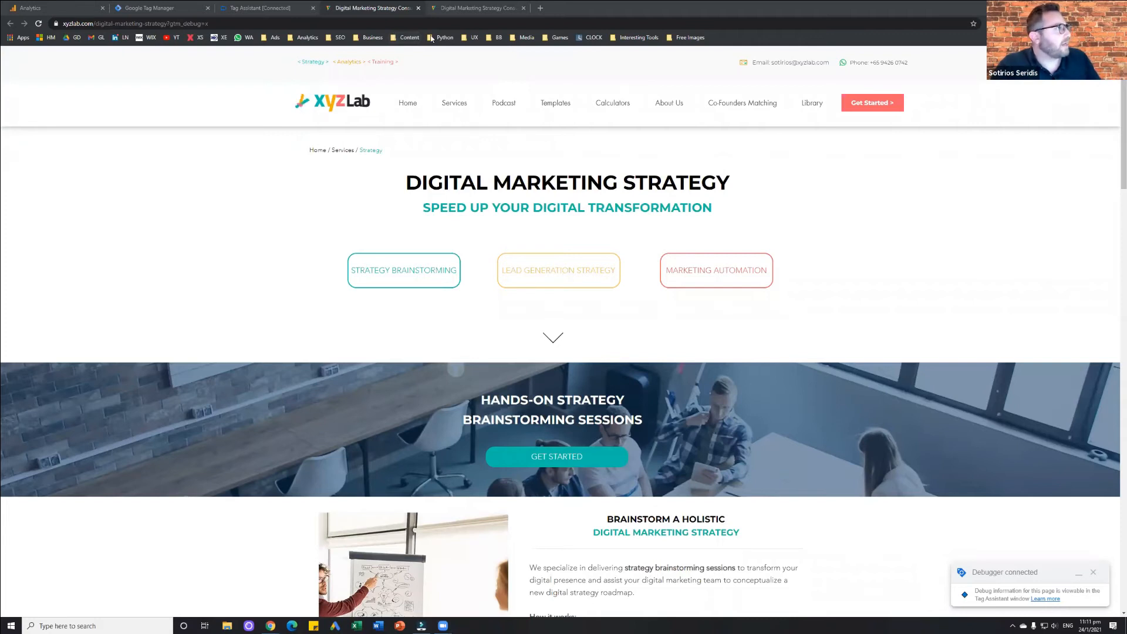
pyautogui.moveTo(317, 11)
pyautogui.mouseDown()
pyautogui.moveTo(364, 33)
pyautogui.moveTo(423, 12)
pyautogui.moveTo(326, 7)
pyautogui.mouseUp()
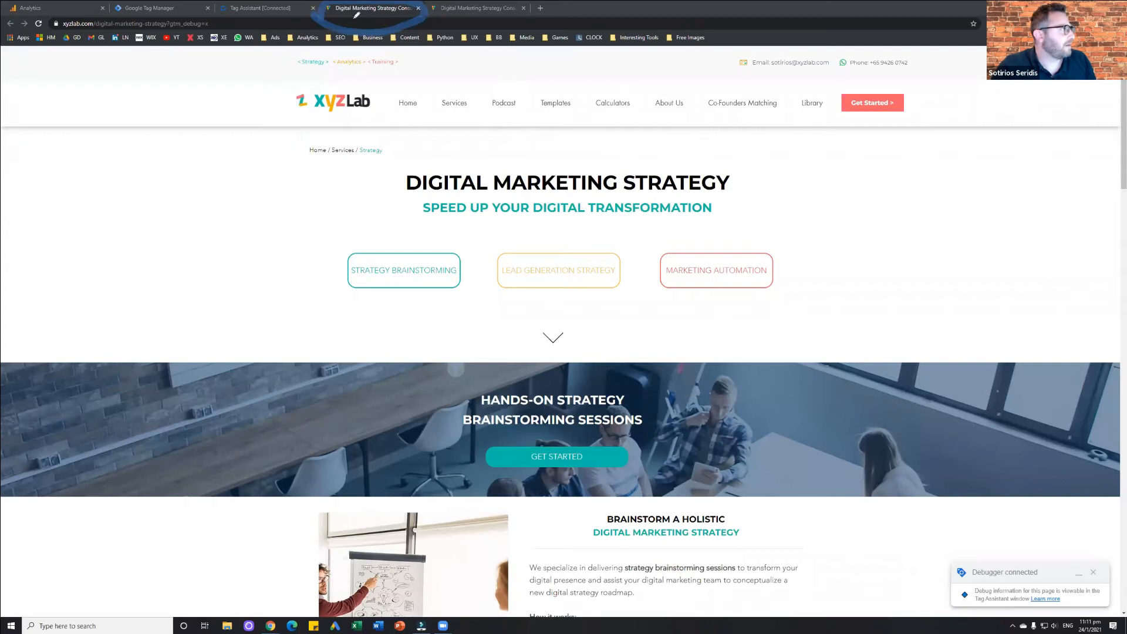
pyautogui.moveTo(390, 28)
pyautogui.mouseDown()
pyautogui.moveTo(604, 238)
pyautogui.moveTo(998, 573)
pyautogui.mouseUp()
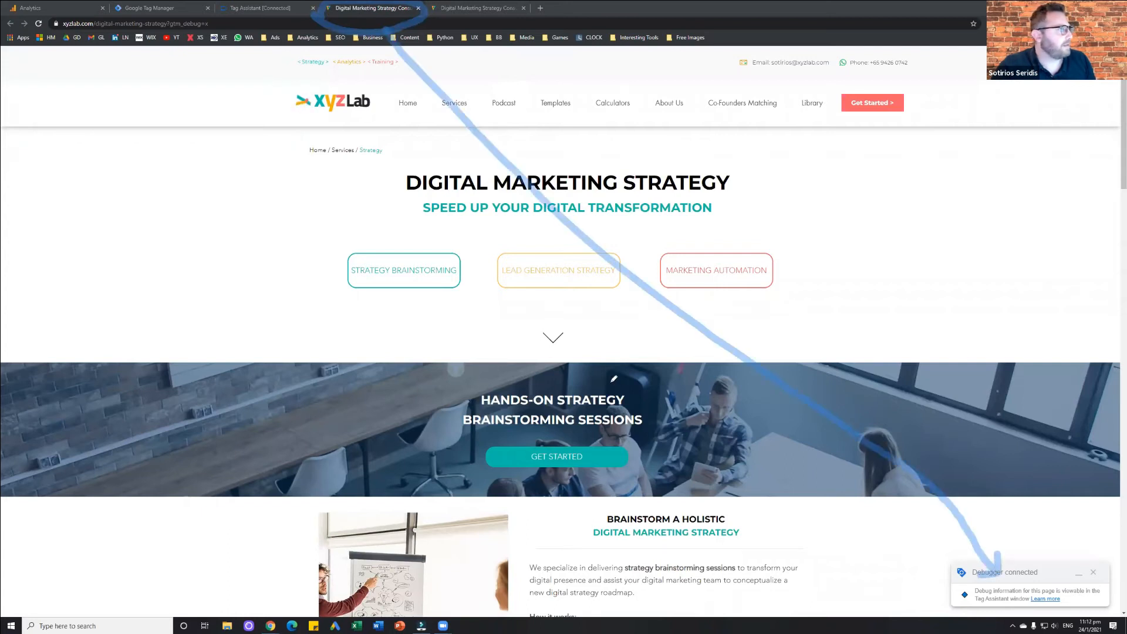
# - Switch to the connected Tag Assistant session and continue to its summary of fired and unfired tags
pyautogui.click(261, 8)
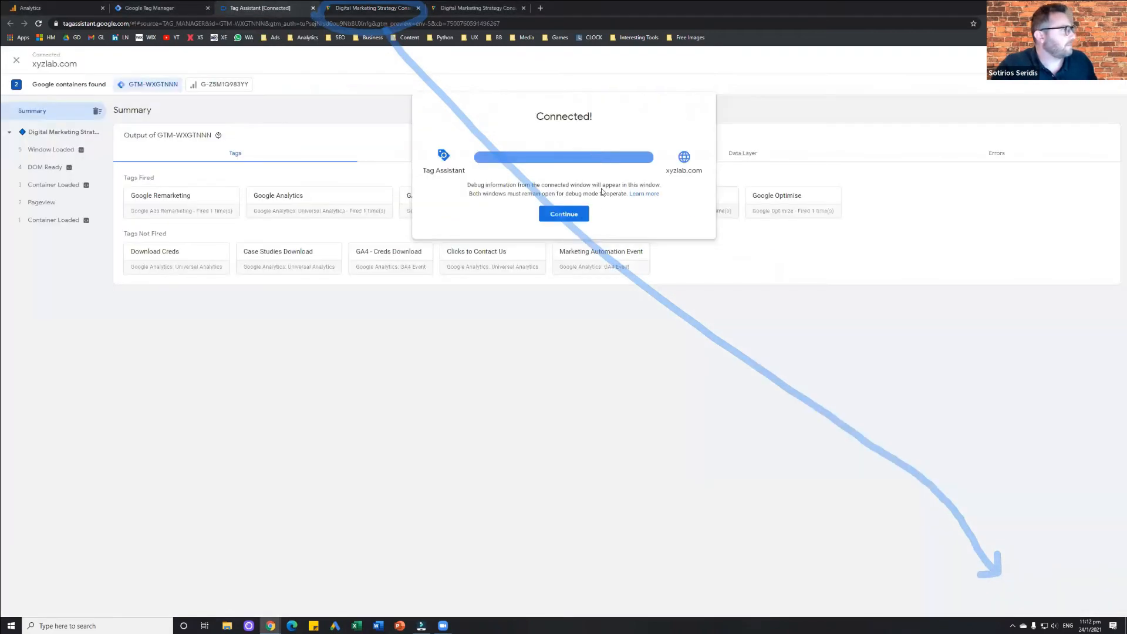
pyautogui.click(582, 215)
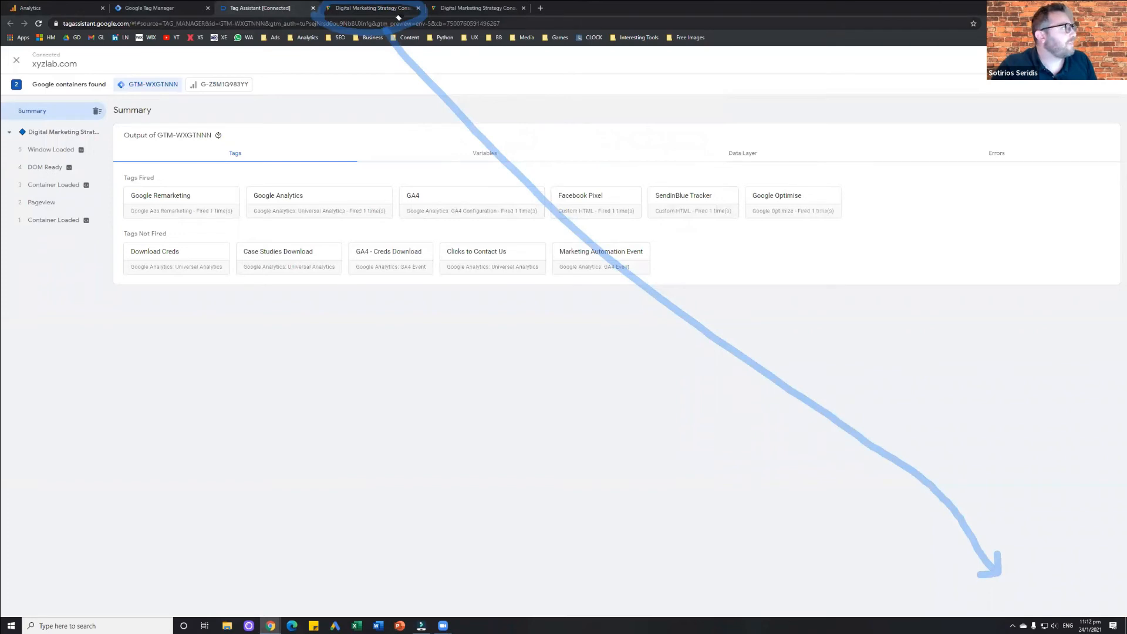
pyautogui.click(470, 129)
pyautogui.click(1001, 567)
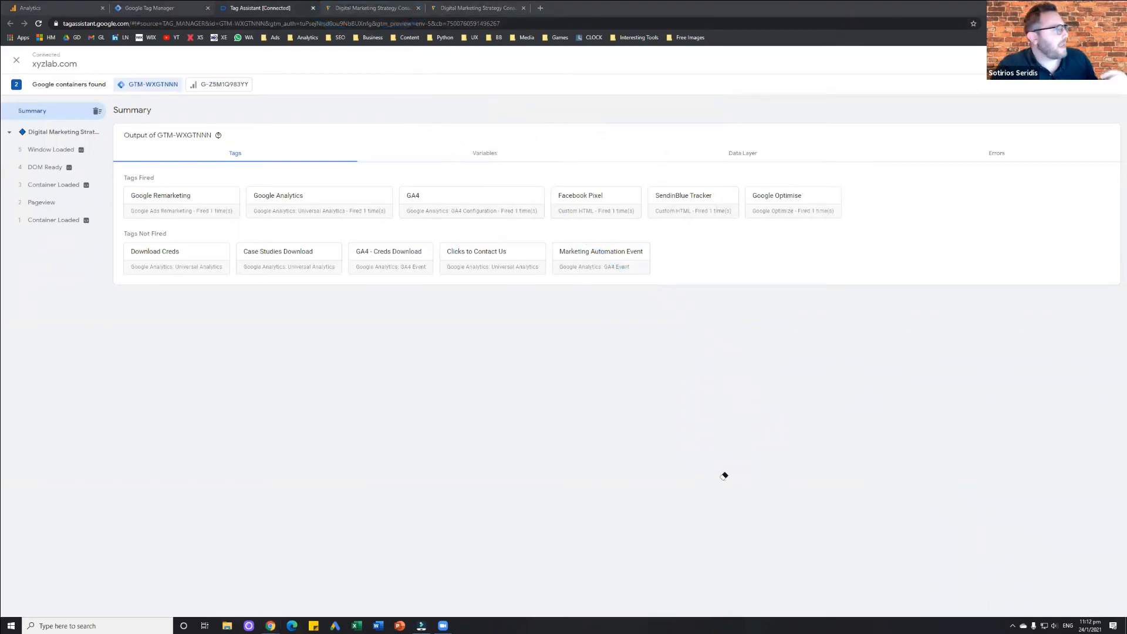
# - Trigger the Marketing Automation button on the debug-connected website page and return to Tag Assistant
pyautogui.click(360, 8)
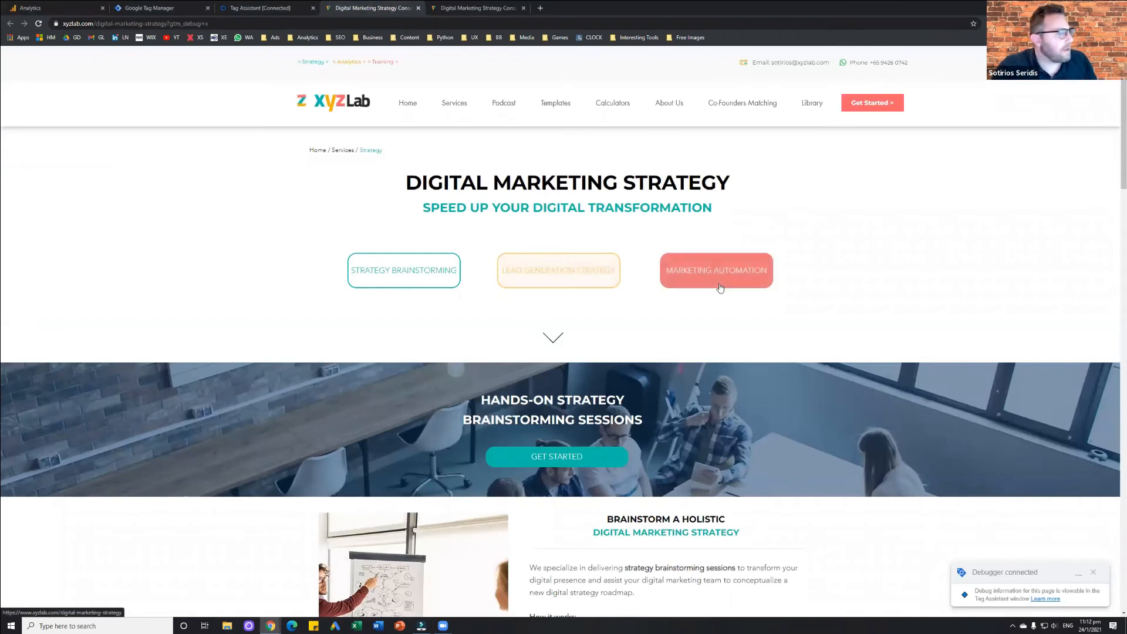
pyautogui.scroll(-2, 720, 288)
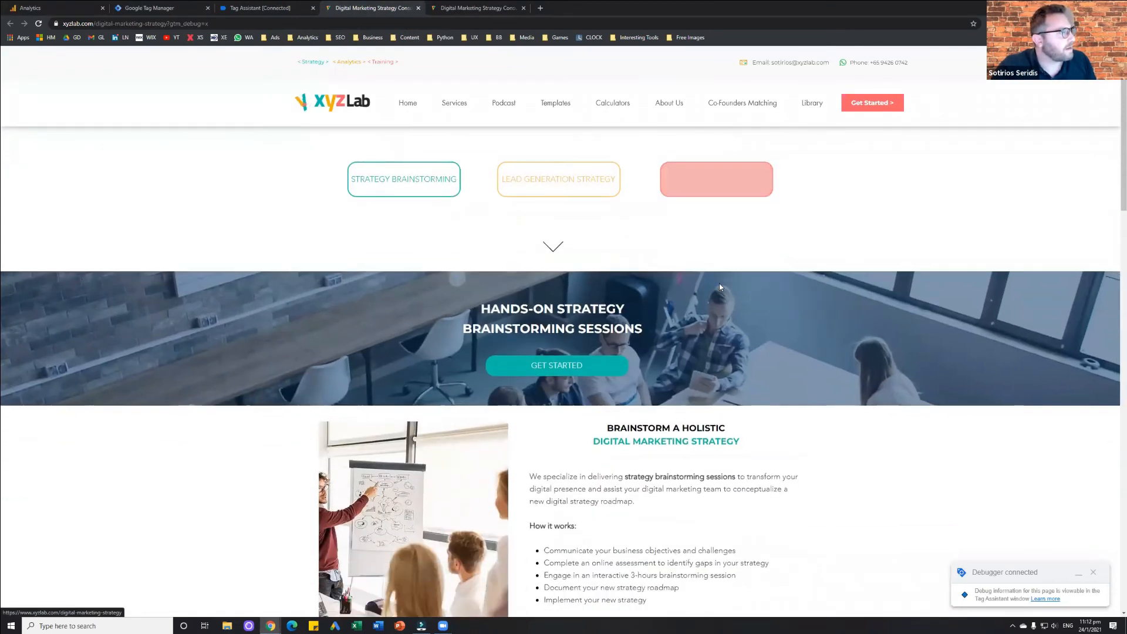
pyautogui.scroll(-1, 719, 286)
pyautogui.click(514, 149)
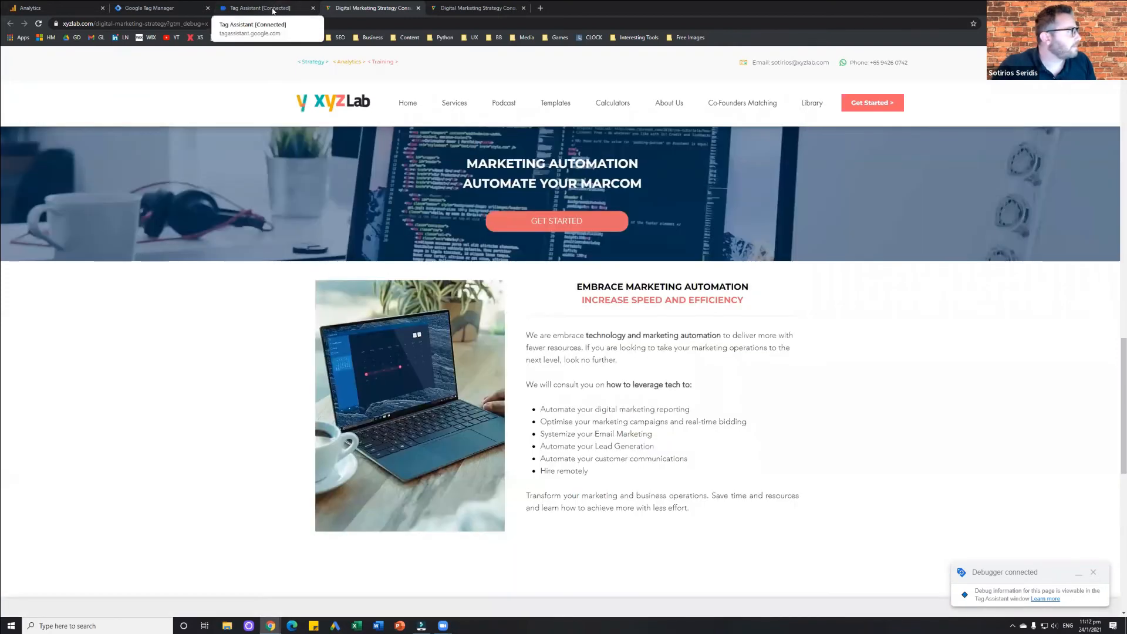
pyautogui.click(273, 9)
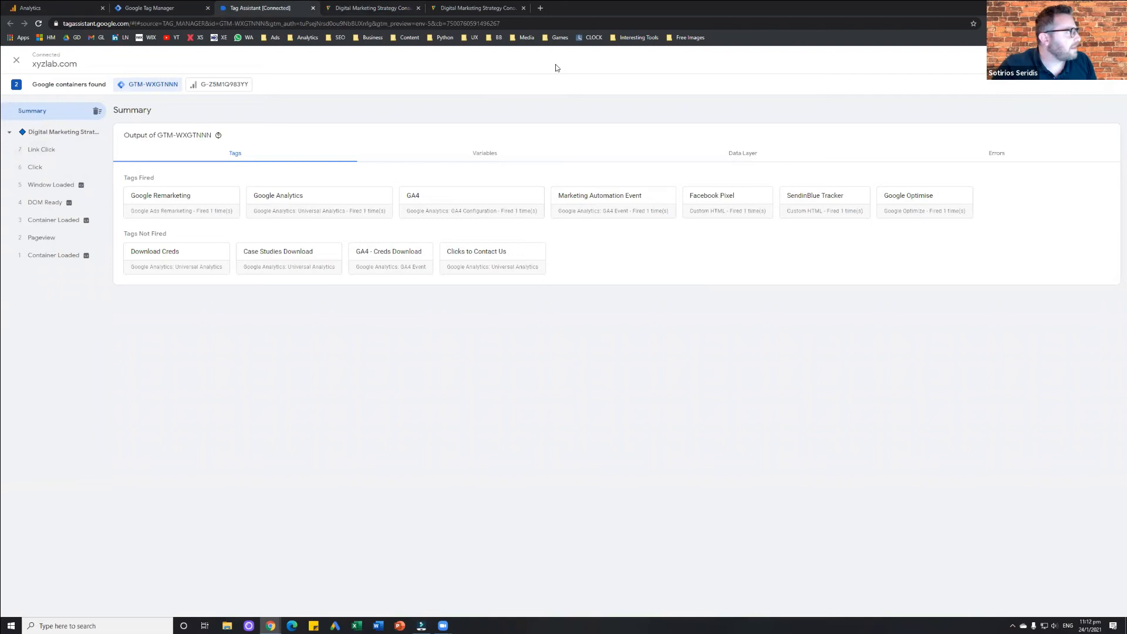
# - Examine the list of recorded events in Tag Assistant and open the Link Click event's tag output
pyautogui.moveTo(15, 115); pyautogui.dragTo(11, 271)
pyautogui.moveTo(105, 112); pyautogui.dragTo(121, 271)
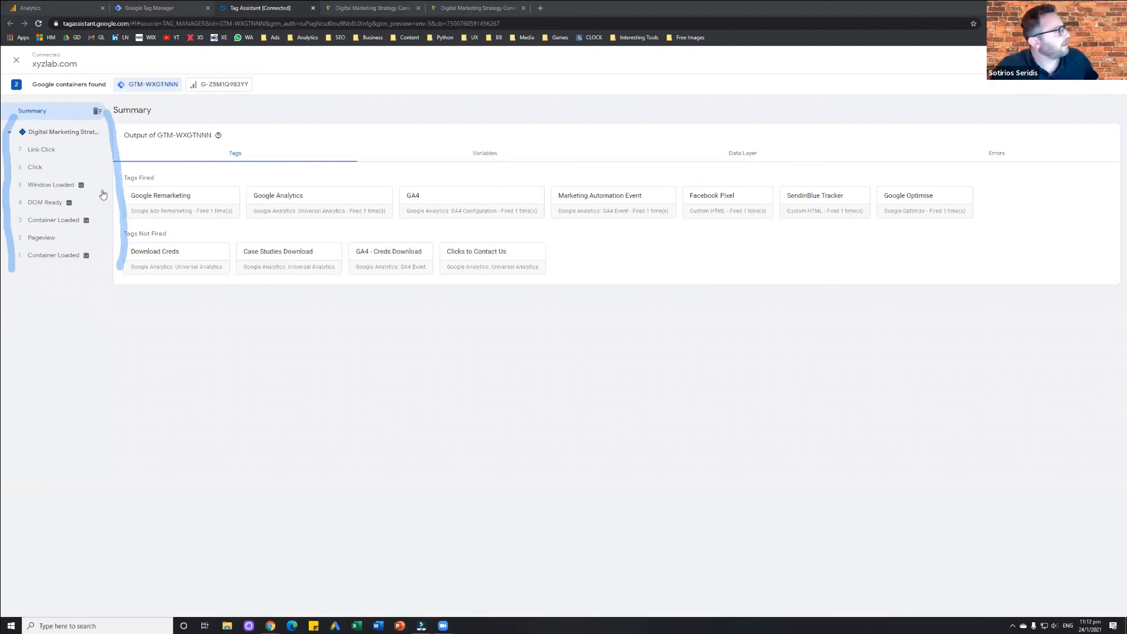
pyautogui.click(92, 157)
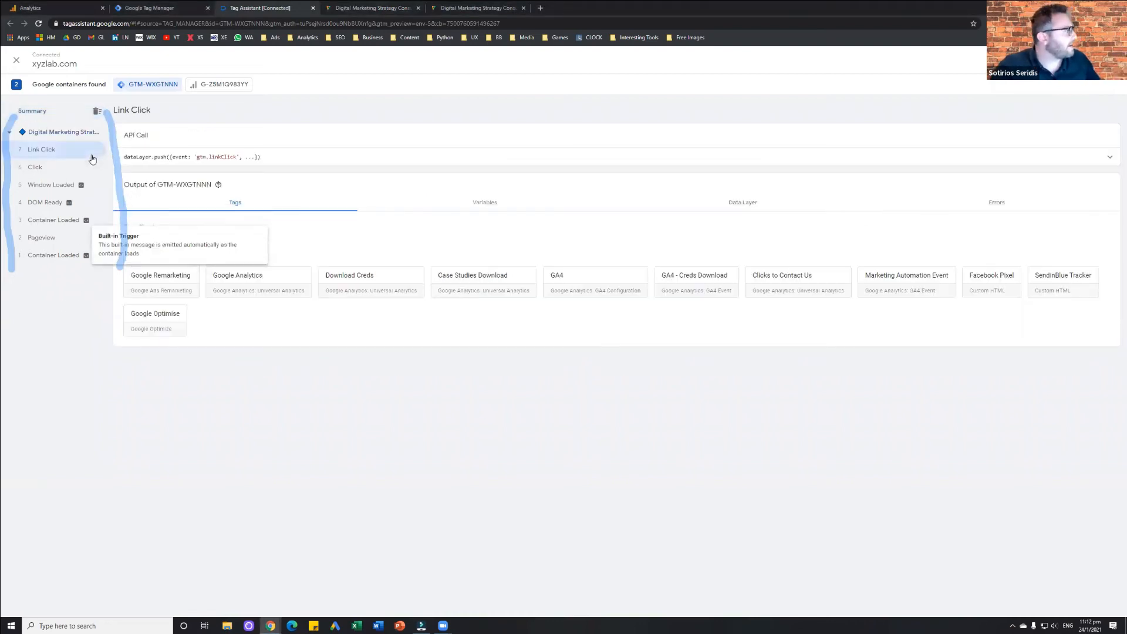
pyautogui.click(511, 66)
pyautogui.moveTo(7, 165); pyautogui.dragTo(71, 304)
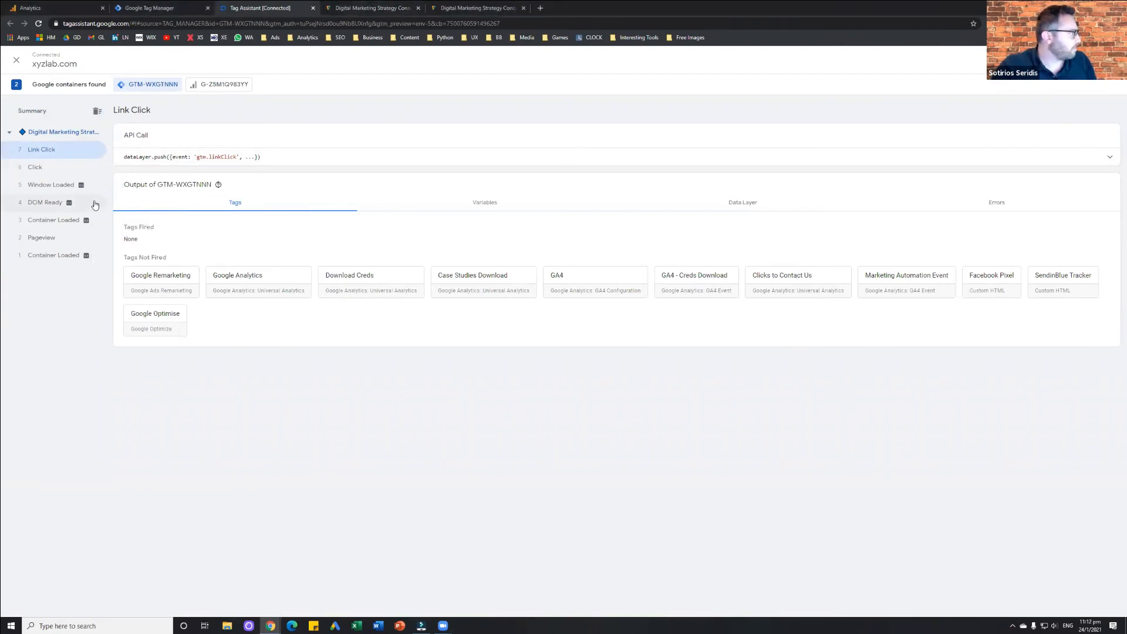
pyautogui.click(430, 33)
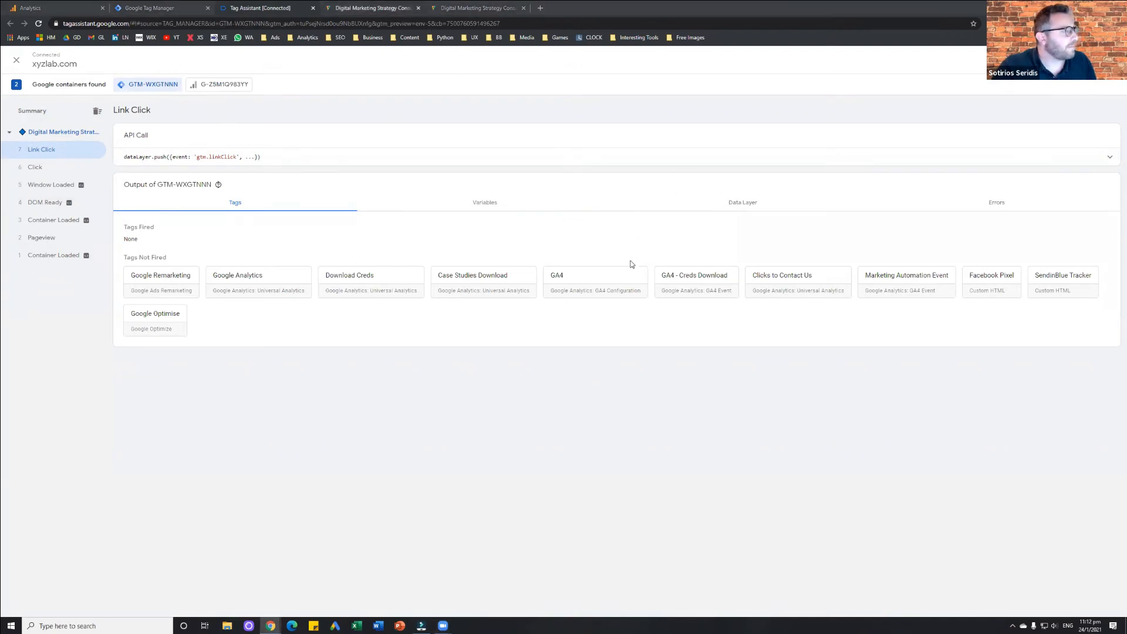
# - Trigger the Marketing Automation button on the website again and open the newest Link Click event in Tag Assistant
pyautogui.hotkey('ctrl', 'Tab')
pyautogui.scroll(10, 709, 315)
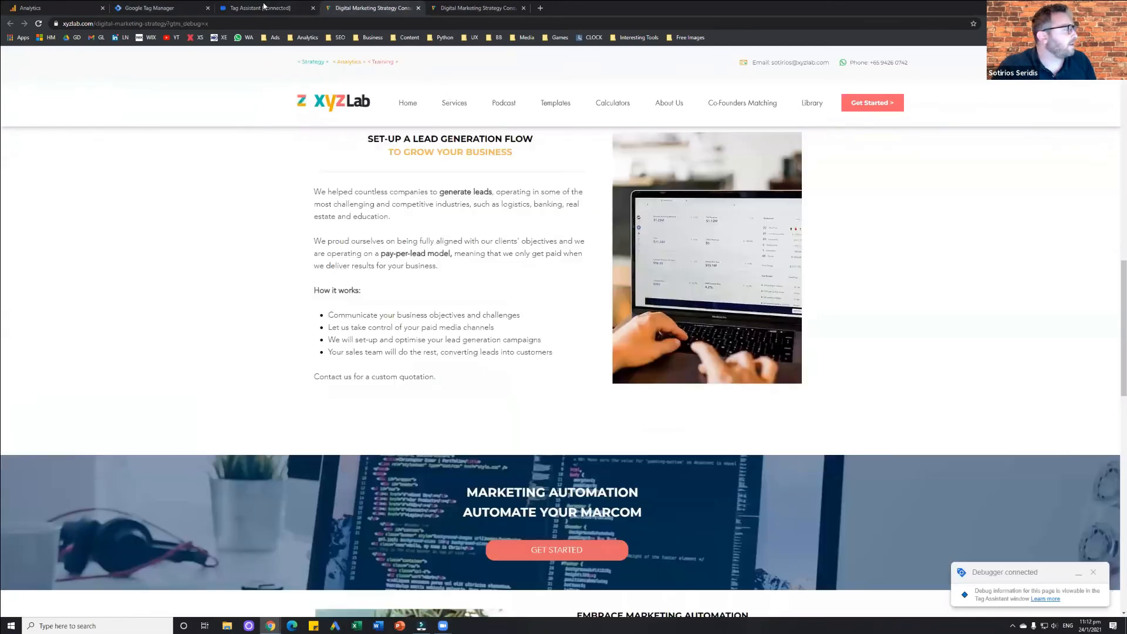
pyautogui.click(262, 9)
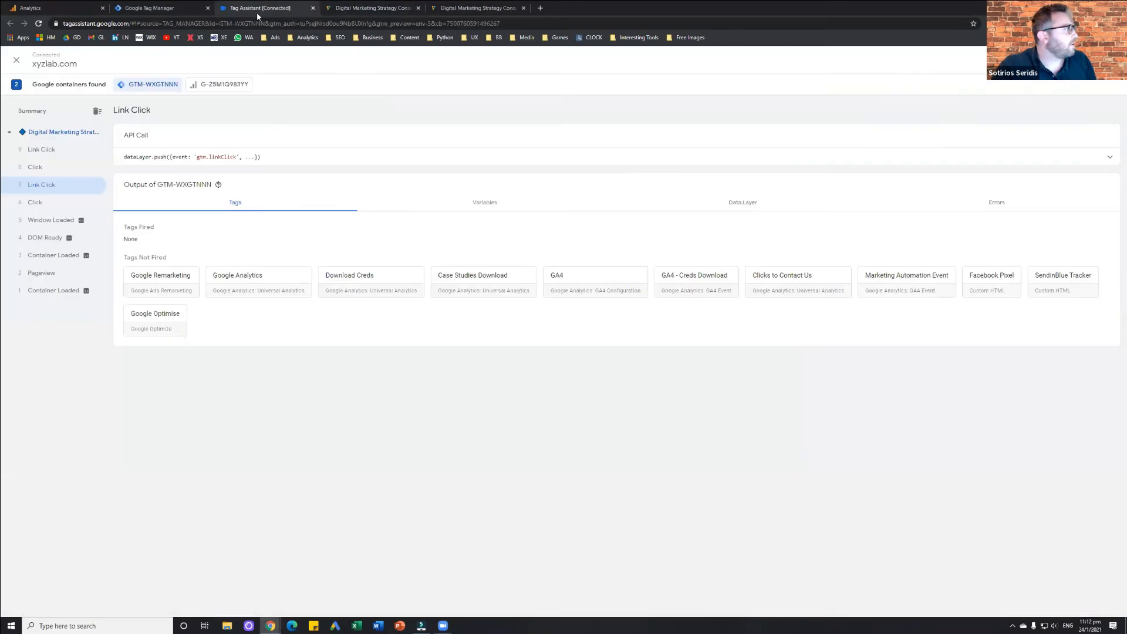
pyautogui.click(64, 157)
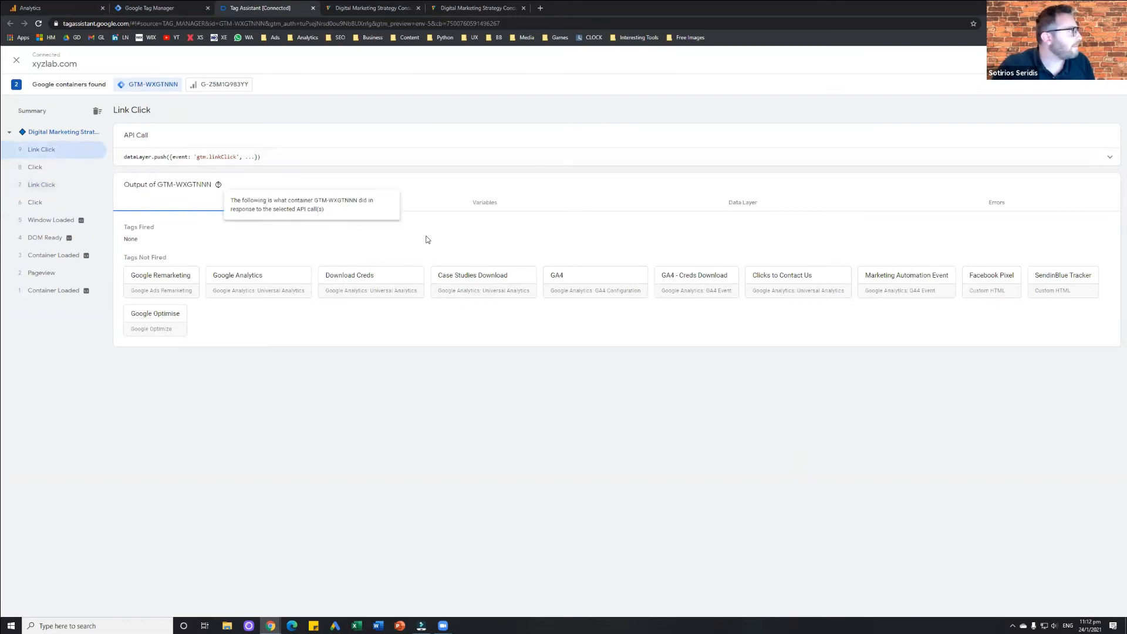
# - Examine the variables of the Link Click event, especially the rows from Click Classes to Click URL
pyautogui.click(490, 210)
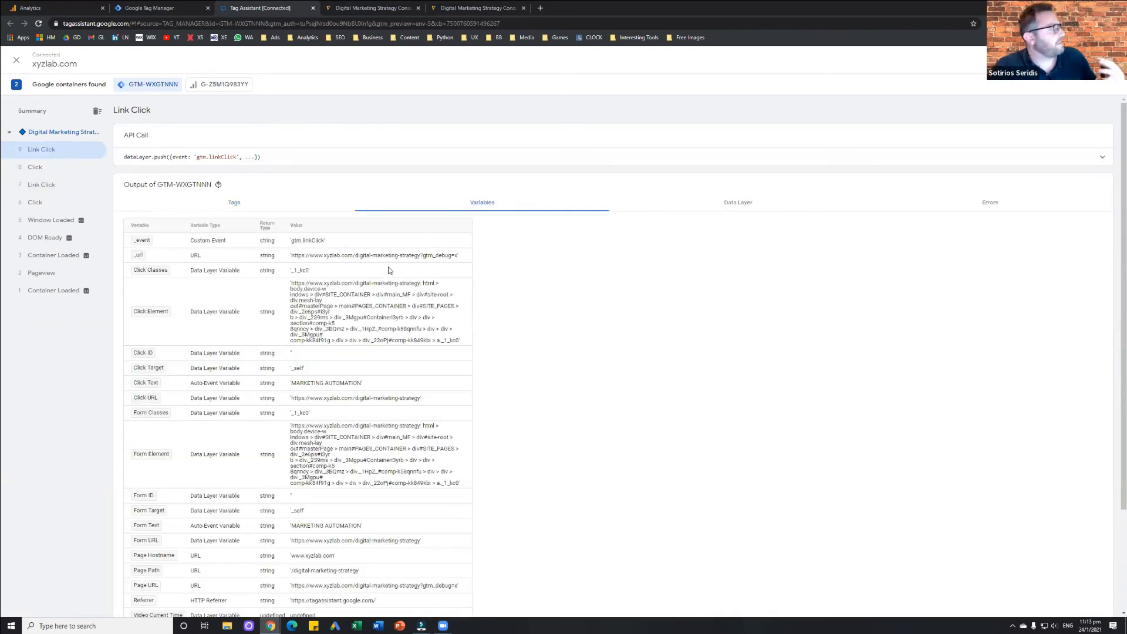
pyautogui.scroll(-1, 389, 270)
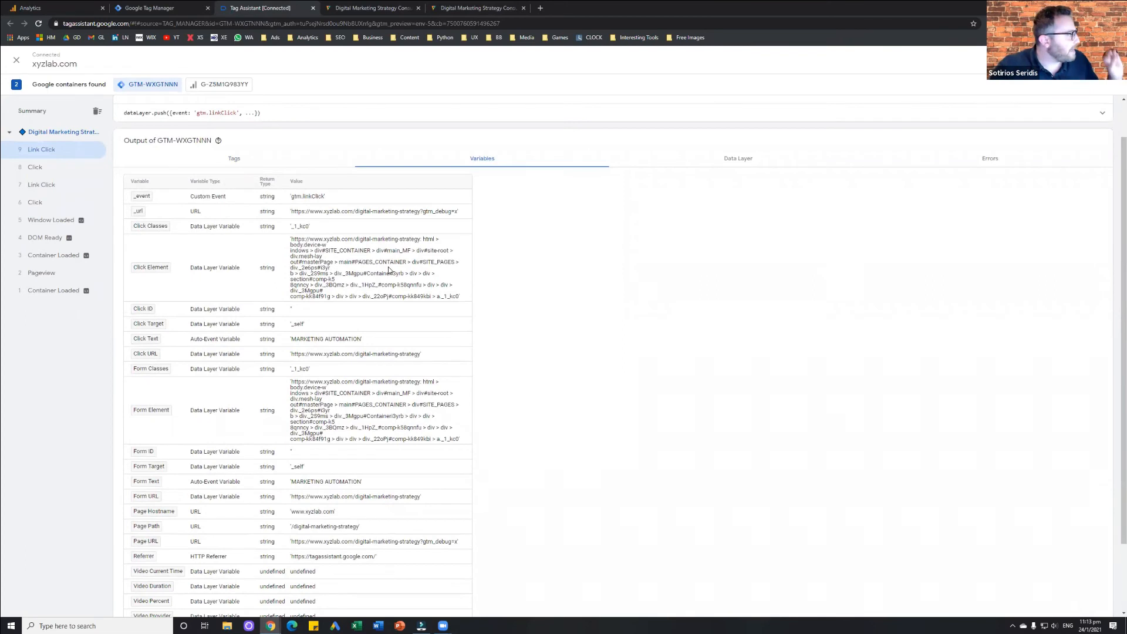
pyautogui.scroll(-1, 388, 270)
pyautogui.scroll(-1, 387, 270)
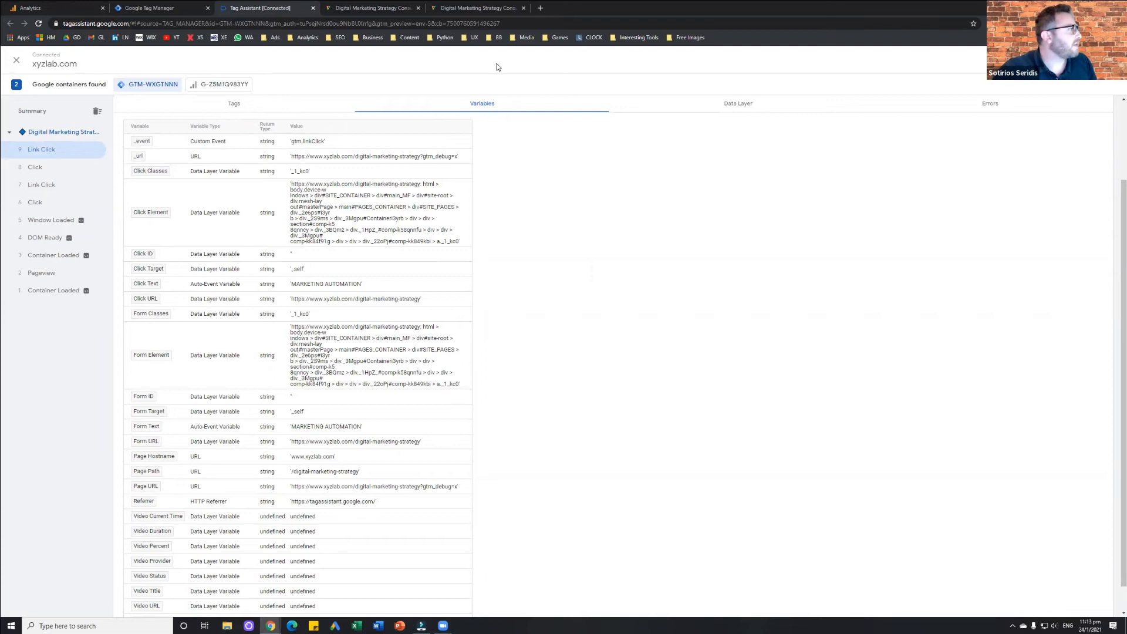
pyautogui.moveTo(124, 168); pyautogui.dragTo(130, 330)
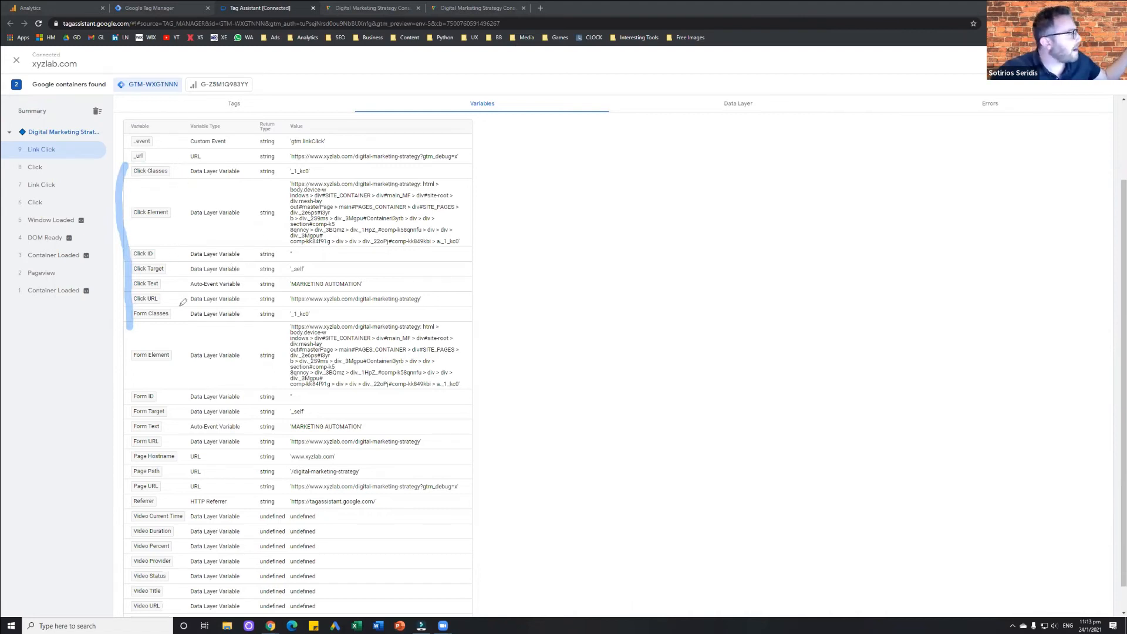
pyautogui.moveTo(467, 175); pyautogui.dragTo(470, 318)
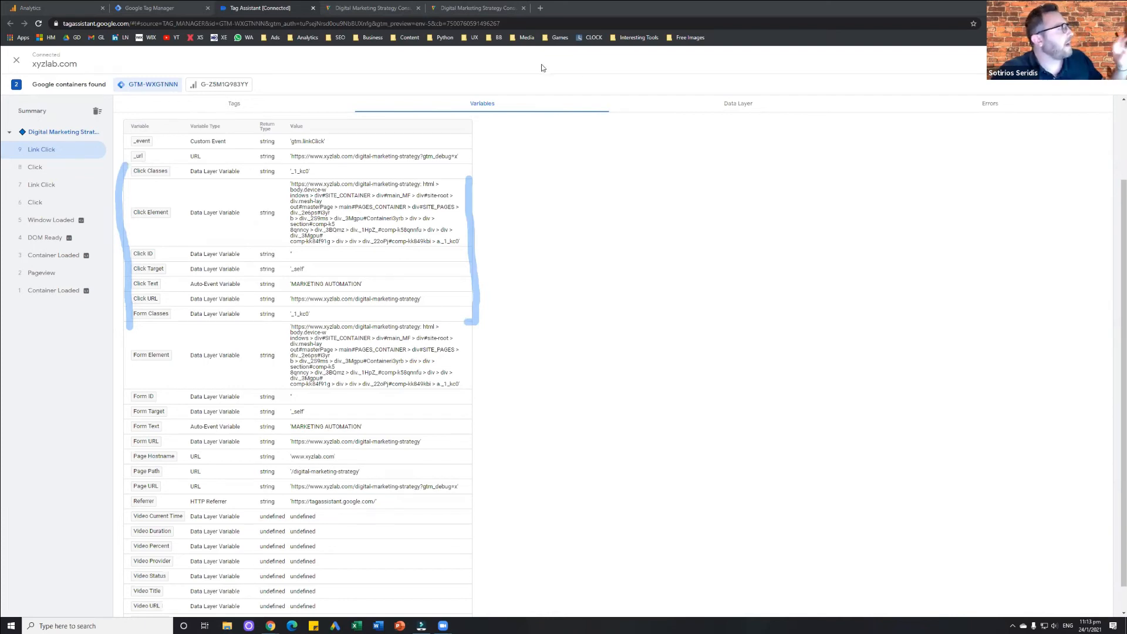
pyautogui.click(470, 195)
pyautogui.click(119, 214)
# - Return to Google Tag Manager, open the Marketing Automation trigger for editing and make it fire on Some Clicks
pyautogui.click(172, 6)
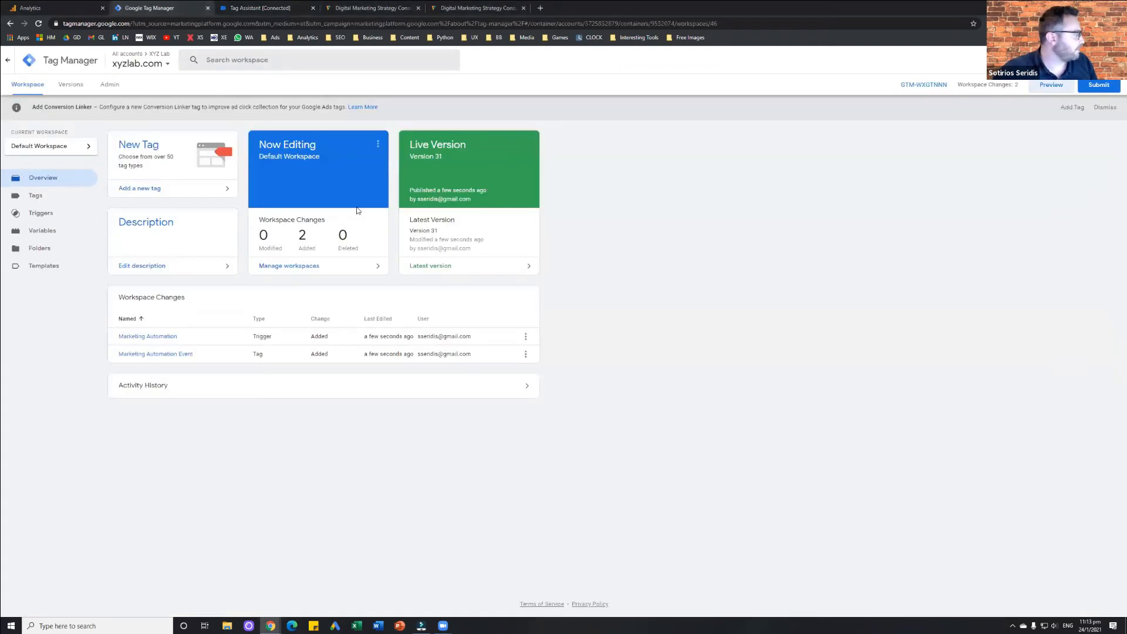
pyautogui.click(57, 218)
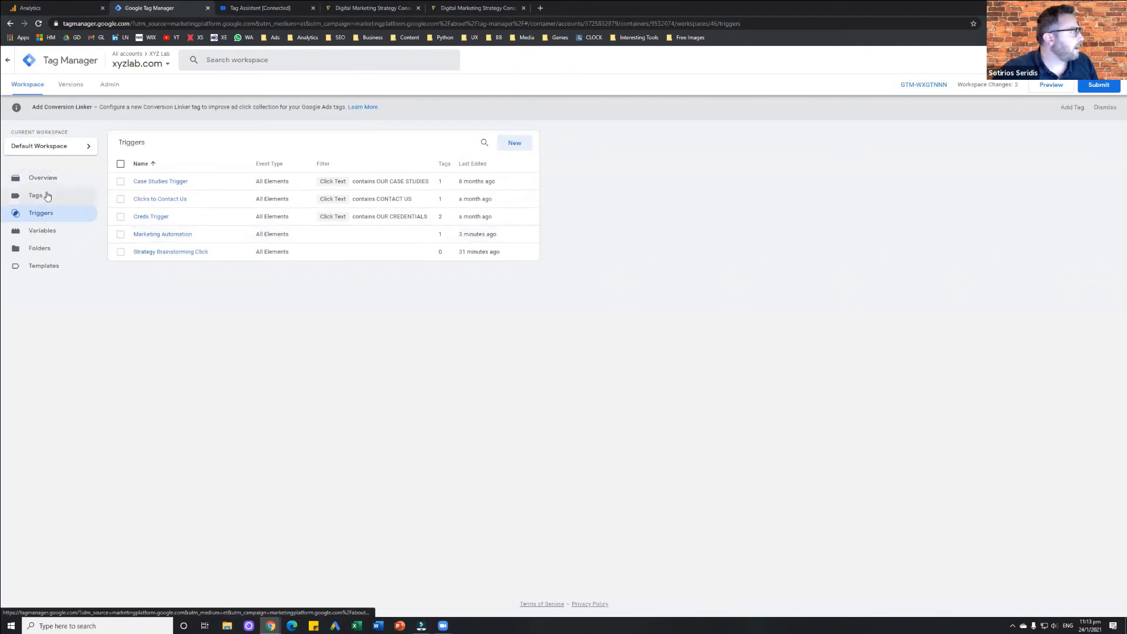
pyautogui.click(152, 235)
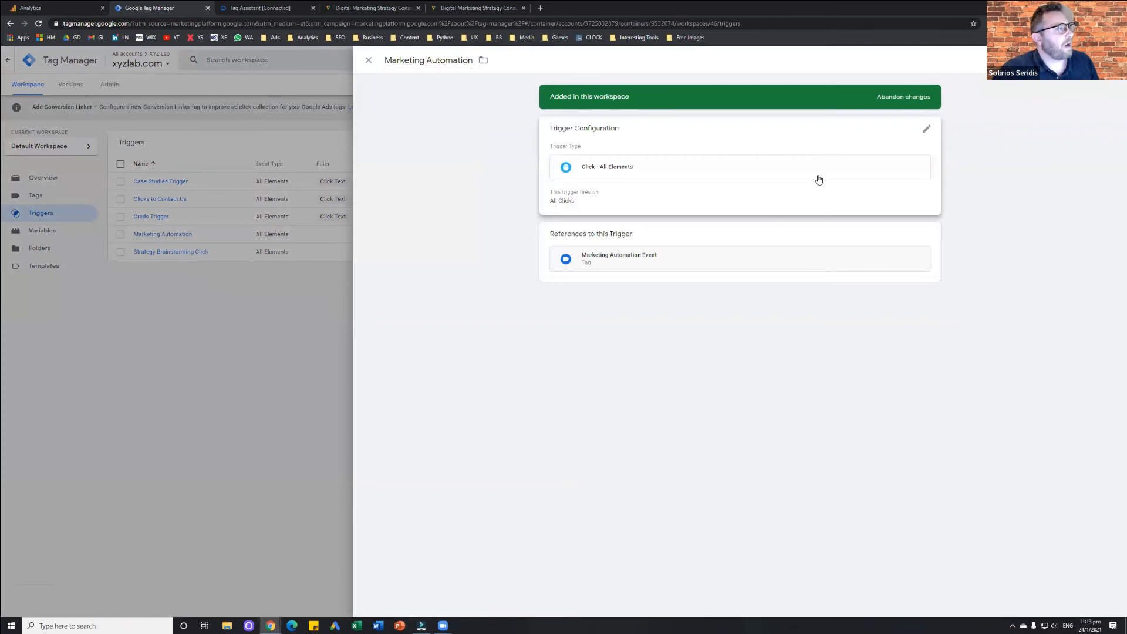
pyautogui.click(925, 139)
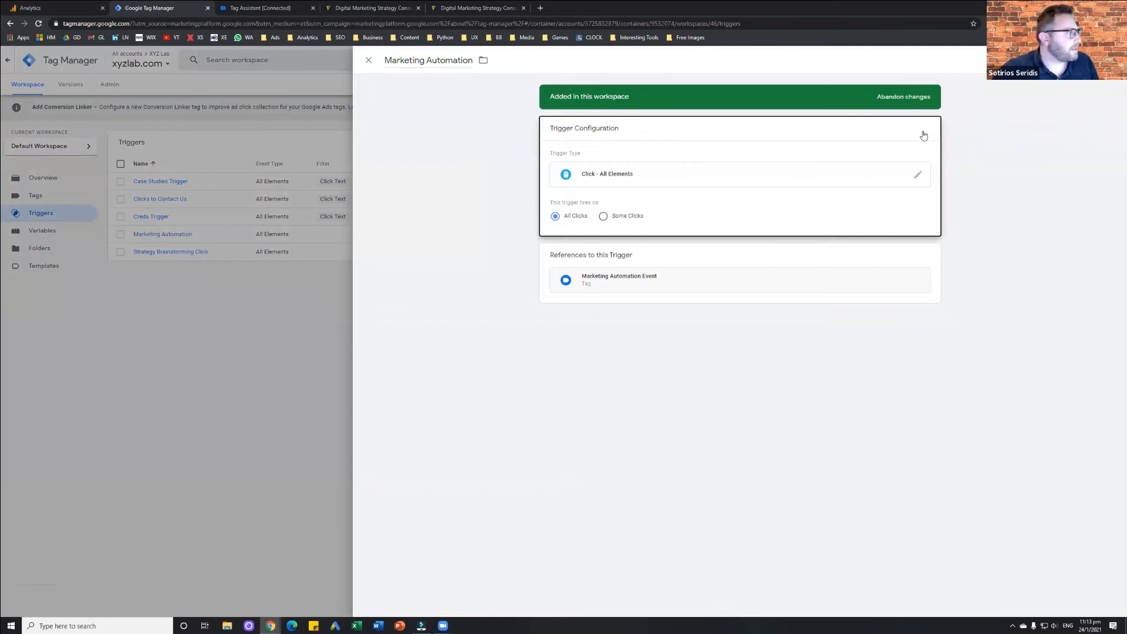
pyautogui.click(611, 218)
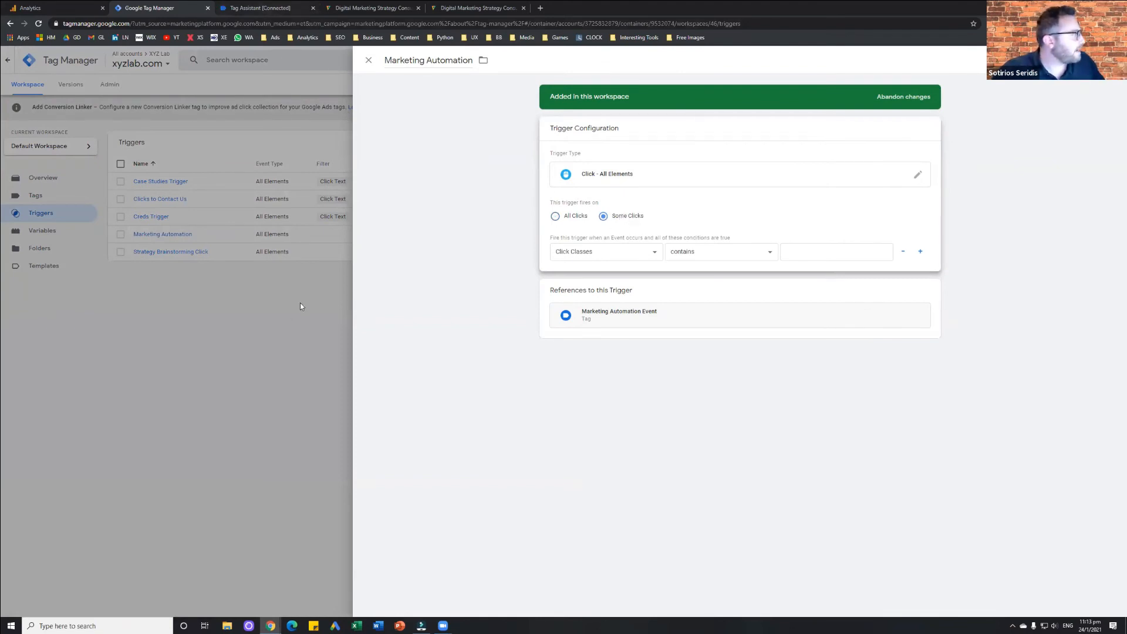
# - Copy the Click Text value MARKETING AUTOMATION from the Link Click variables in Tag Assistant
pyautogui.hotkey('ctrl', 'Tab')
pyautogui.moveTo(292, 287); pyautogui.dragTo(360, 286)
pyautogui.rightClick(354, 287)
pyautogui.click(365, 291)
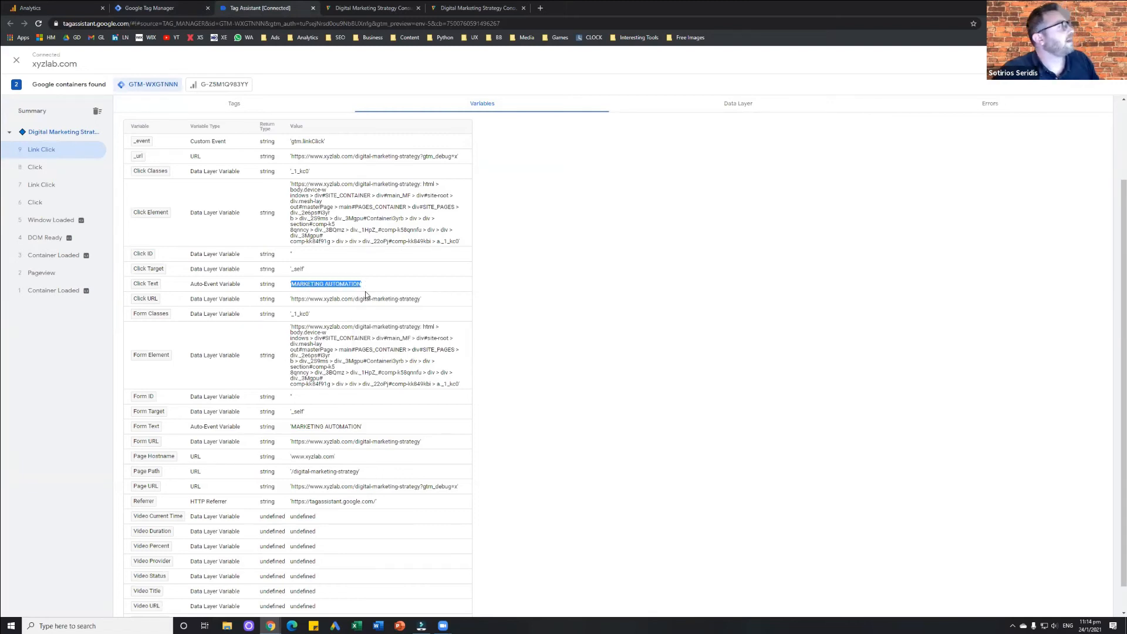
pyautogui.scroll(1, 365, 291)
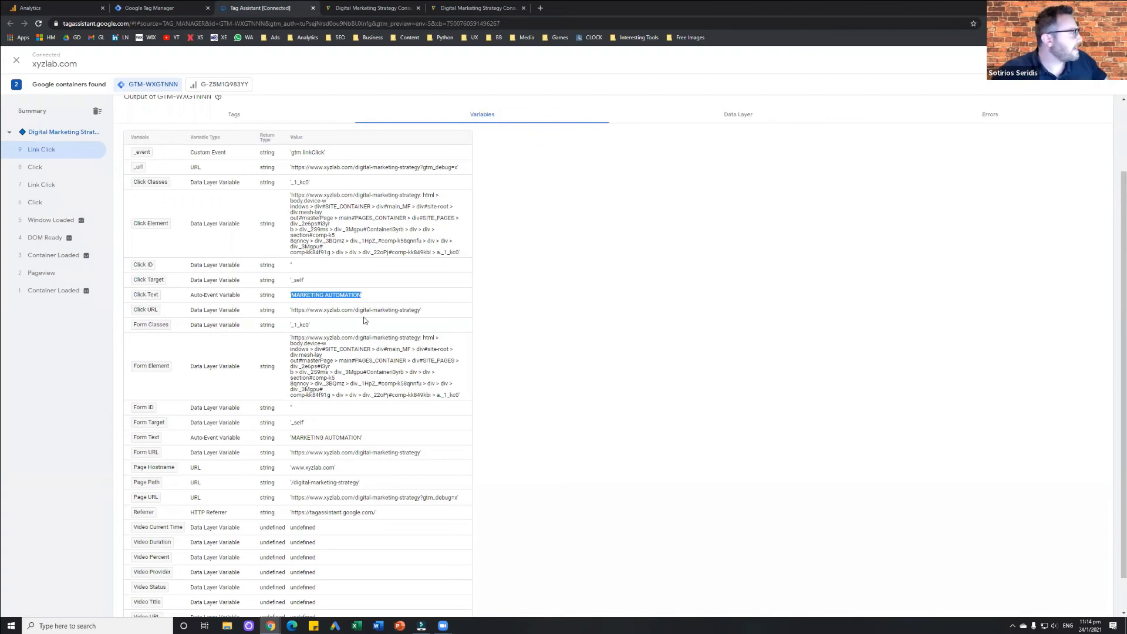
# - Set the Marketing Automation trigger's condition in Google Tag Manager to Click Text equals MARKETING AUTOMATION
pyautogui.click(168, 7)
pyautogui.click(593, 252)
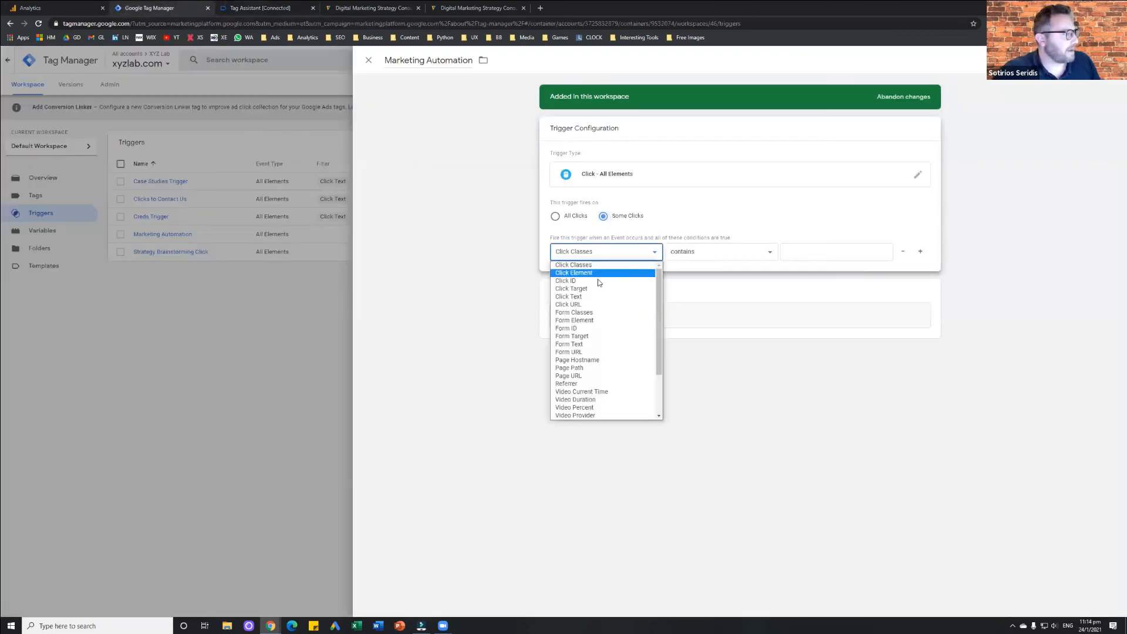
pyautogui.click(595, 291)
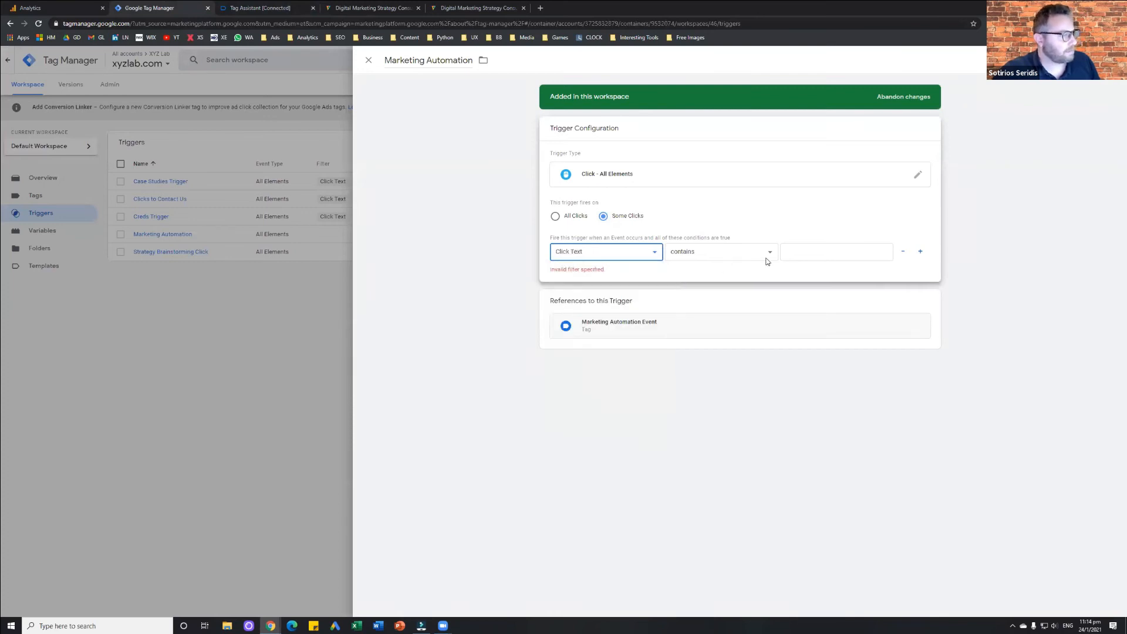
pyautogui.click(757, 257)
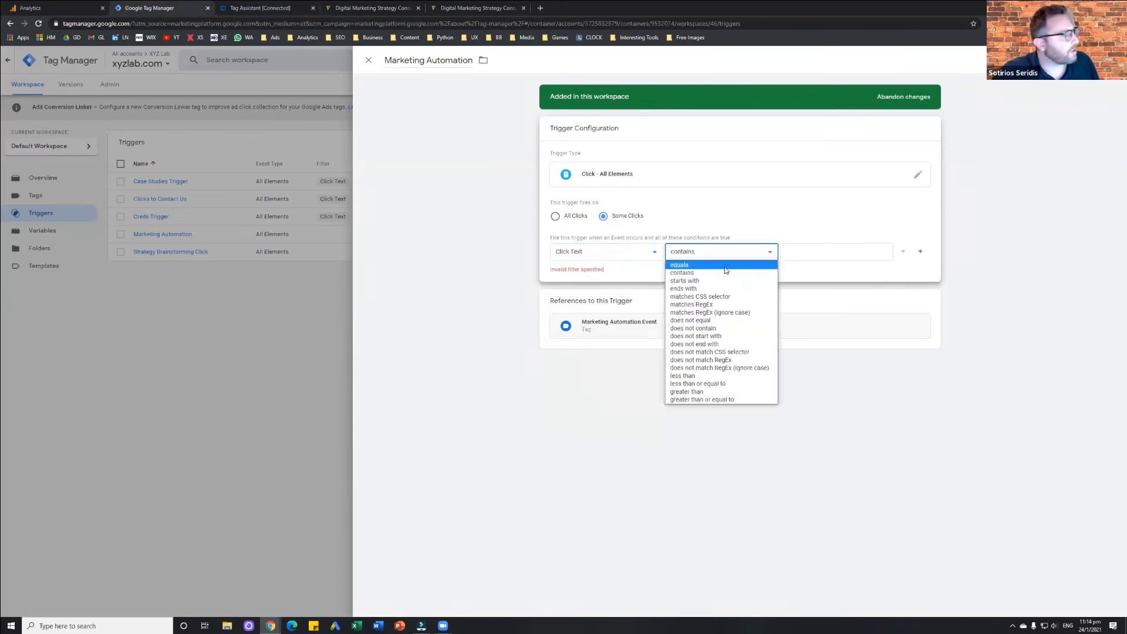
pyautogui.click(757, 265)
pyautogui.rightClick(792, 251)
pyautogui.click(833, 316)
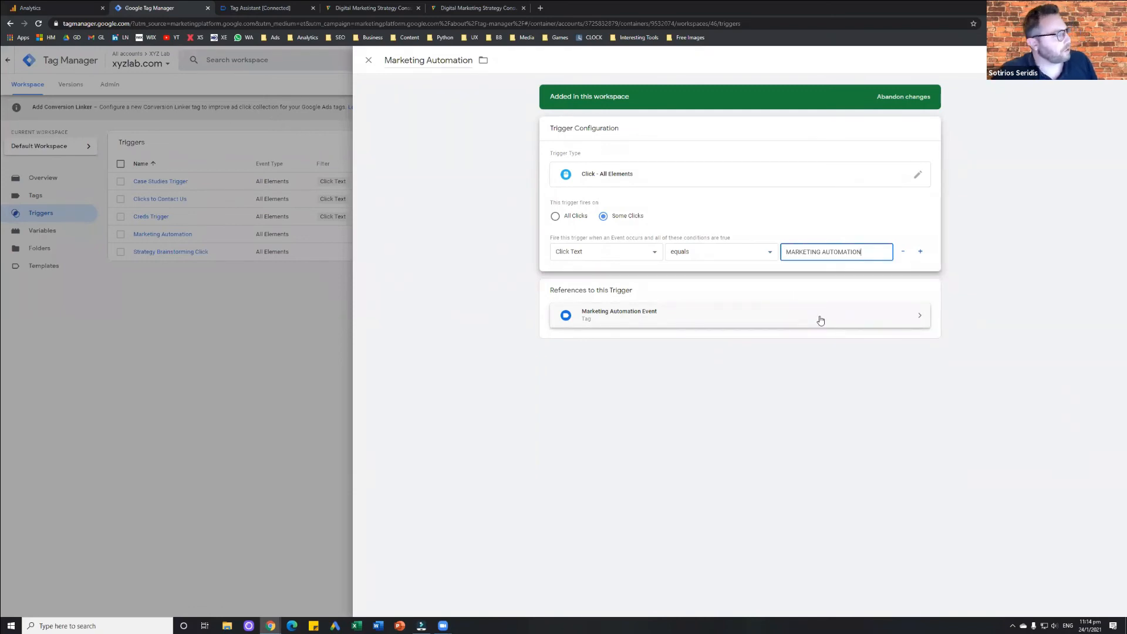
# - Add a second condition row to the trigger and copy the Click URL value from the Link Click variables in Tag Assistant
pyautogui.click(919, 251)
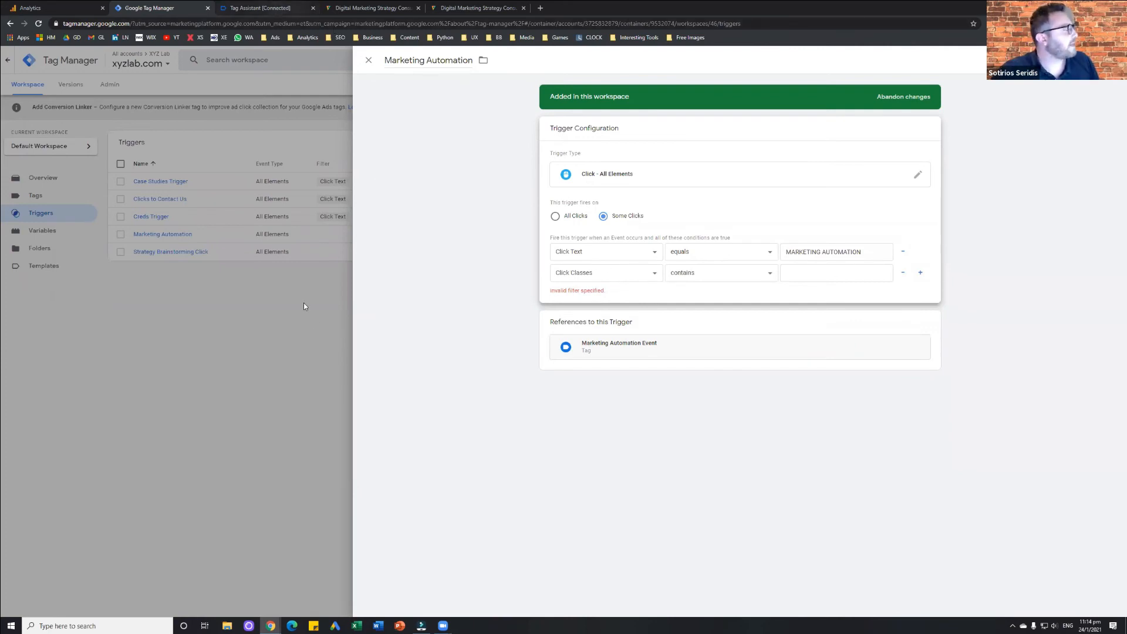
pyautogui.hotkey('ctrl', 'Tab')
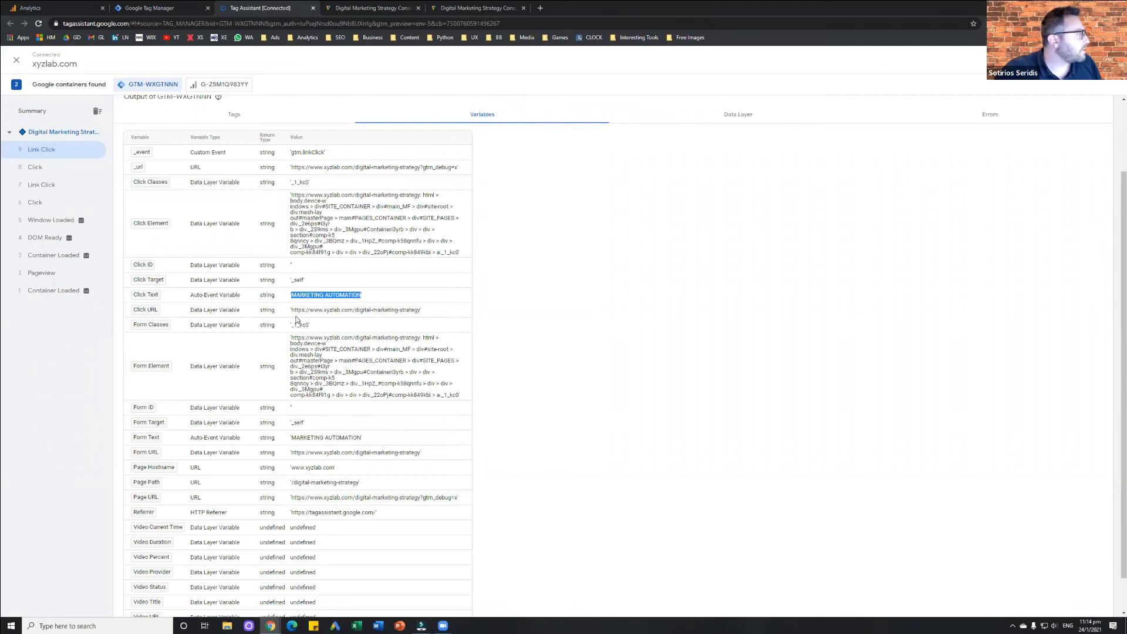
pyautogui.moveTo(292, 314); pyautogui.dragTo(417, 314)
pyautogui.rightClick(417, 314)
pyautogui.click(438, 320)
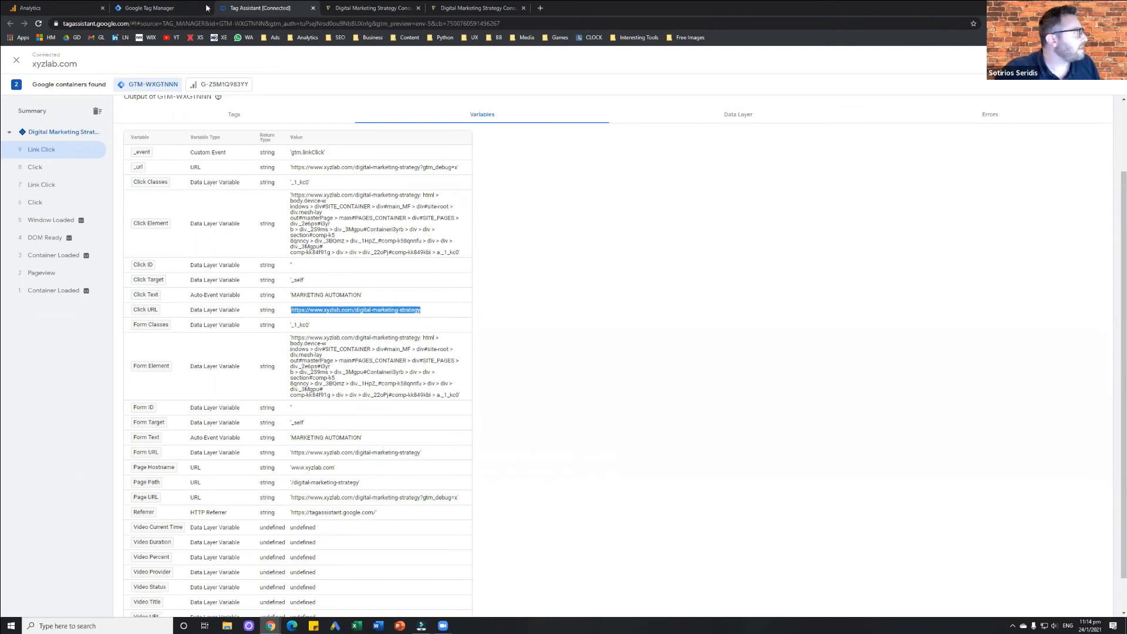
pyautogui.click(142, 6)
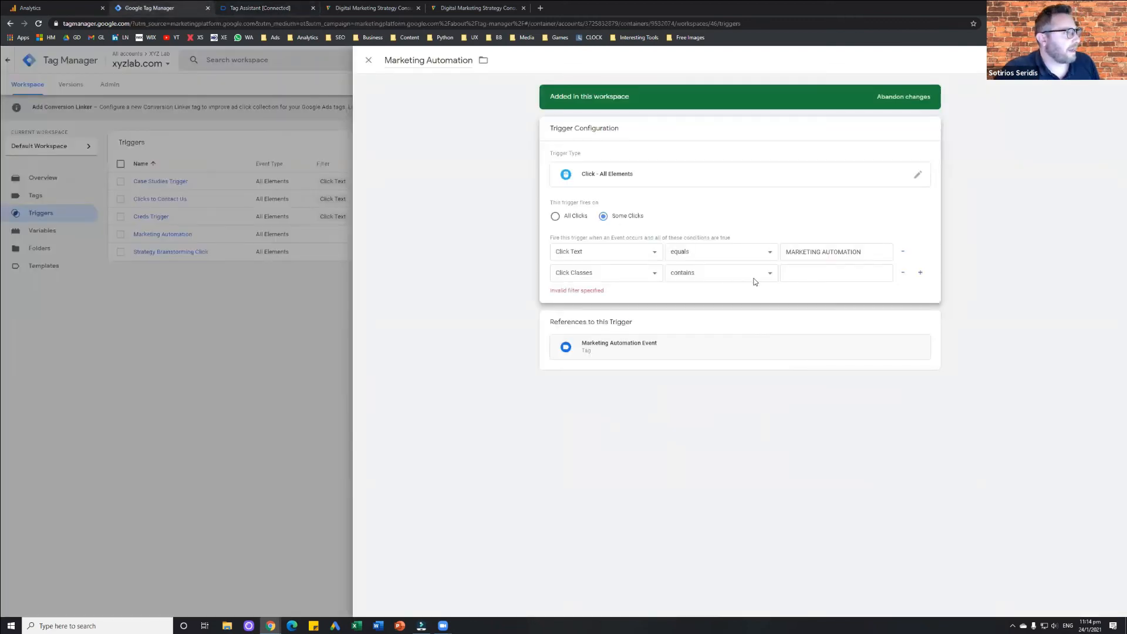
pyautogui.click(622, 277)
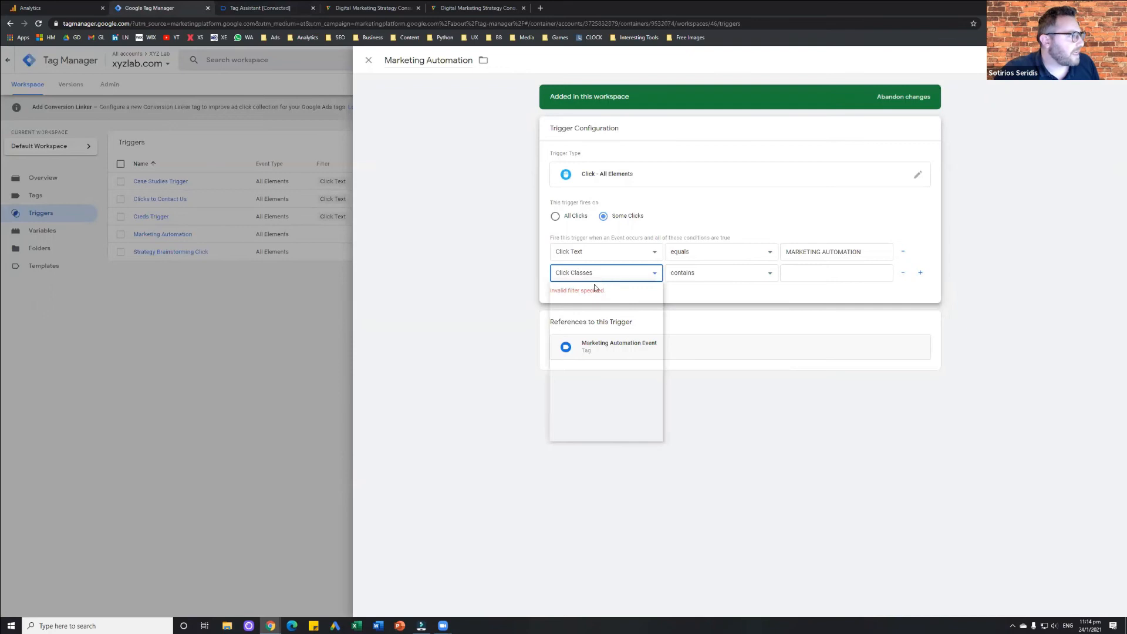
pyautogui.click(593, 325)
pyautogui.click(815, 274)
pyautogui.rightClick(815, 276)
pyautogui.click(817, 342)
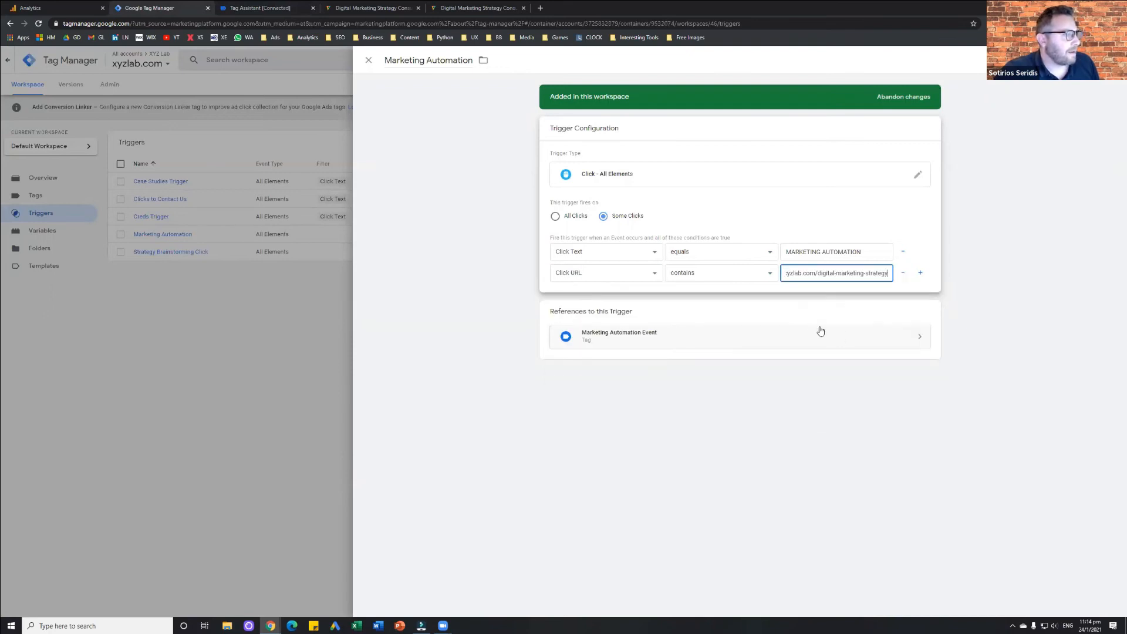
pyautogui.click(769, 274)
pyautogui.click(735, 288)
pyautogui.doubleClick(814, 273)
pyautogui.moveTo(814, 273); pyautogui.dragTo(867, 278)
pyautogui.click(853, 273)
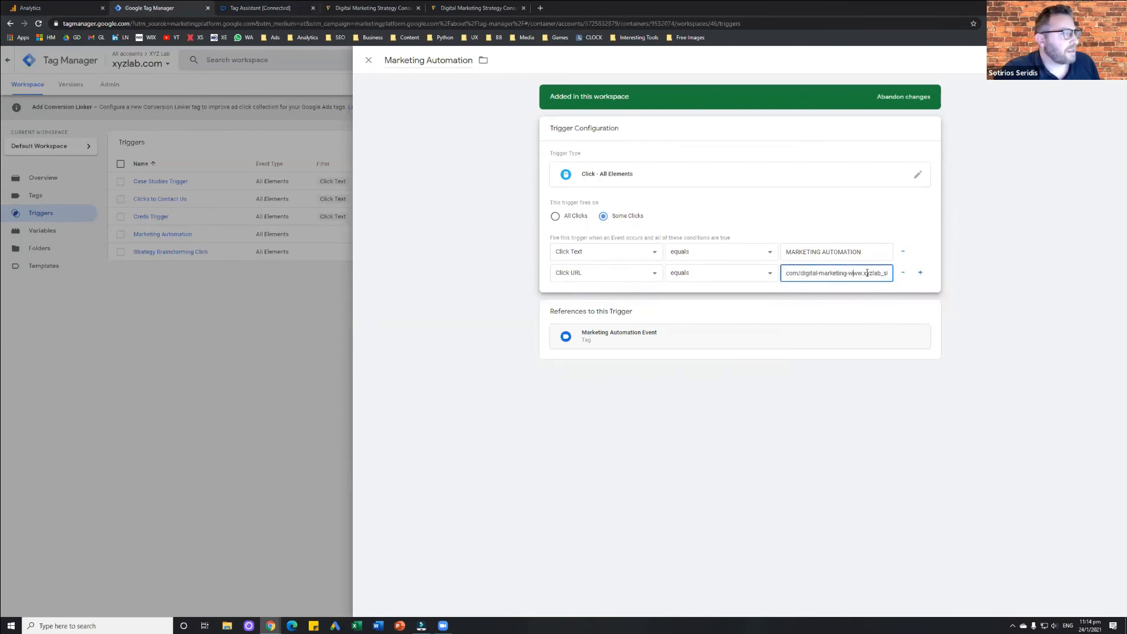
pyautogui.hotkey('ctrl', 'z')
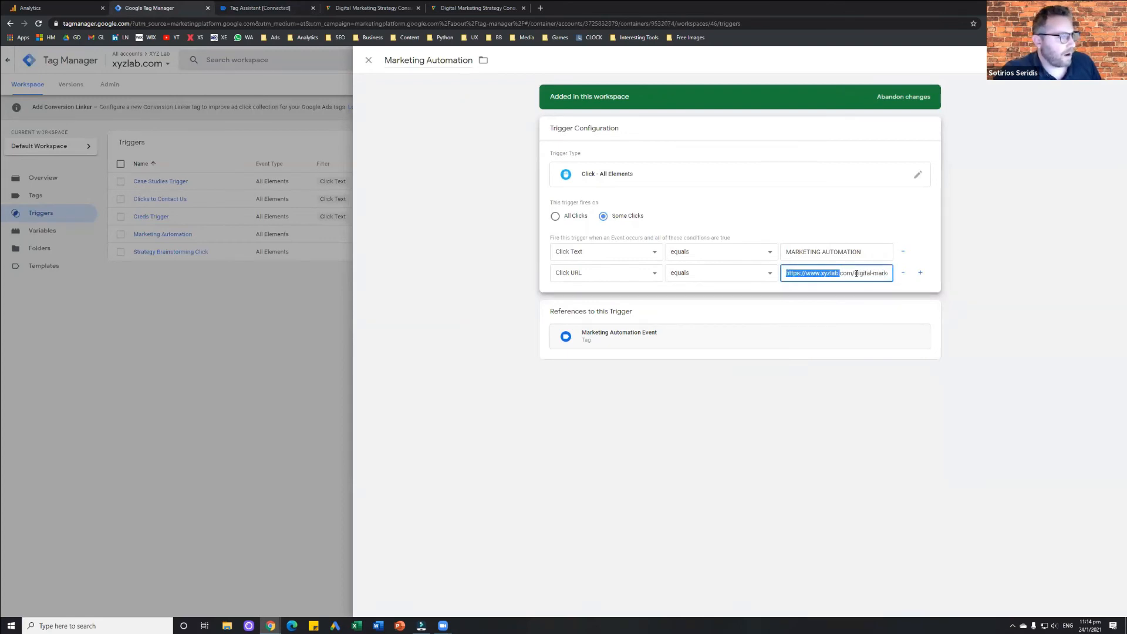
# - Check the trigger's Click URL condition against the Link Click variables in Tag Assistant and save the Marketing Automation trigger
pyautogui.click(820, 273)
pyautogui.click(816, 296)
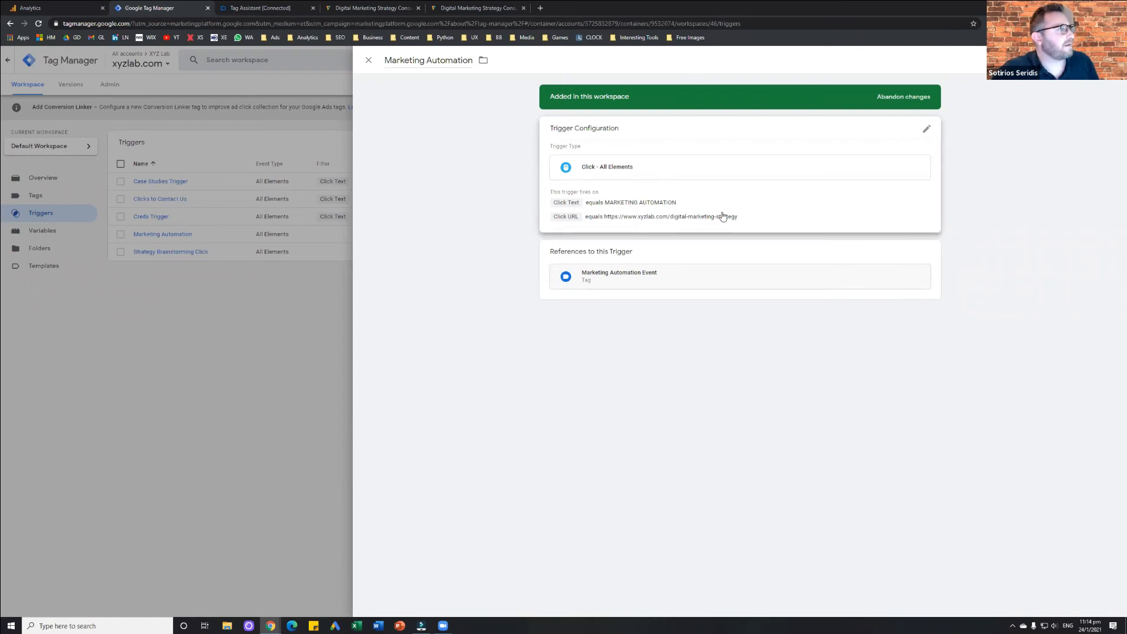
pyautogui.click(925, 129)
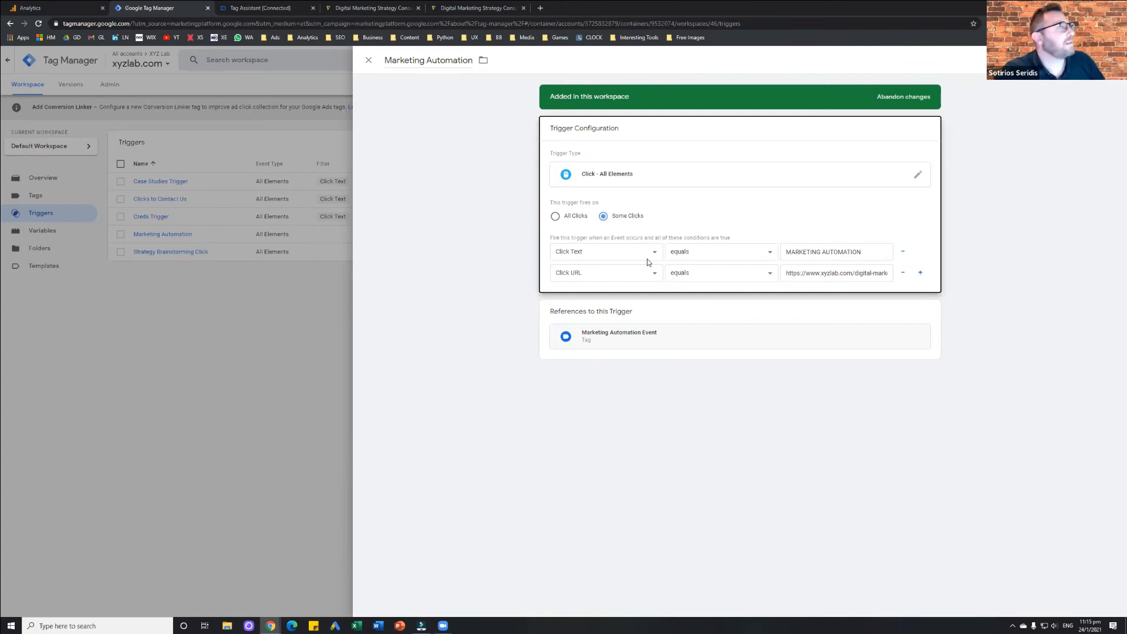
pyautogui.click(256, 4)
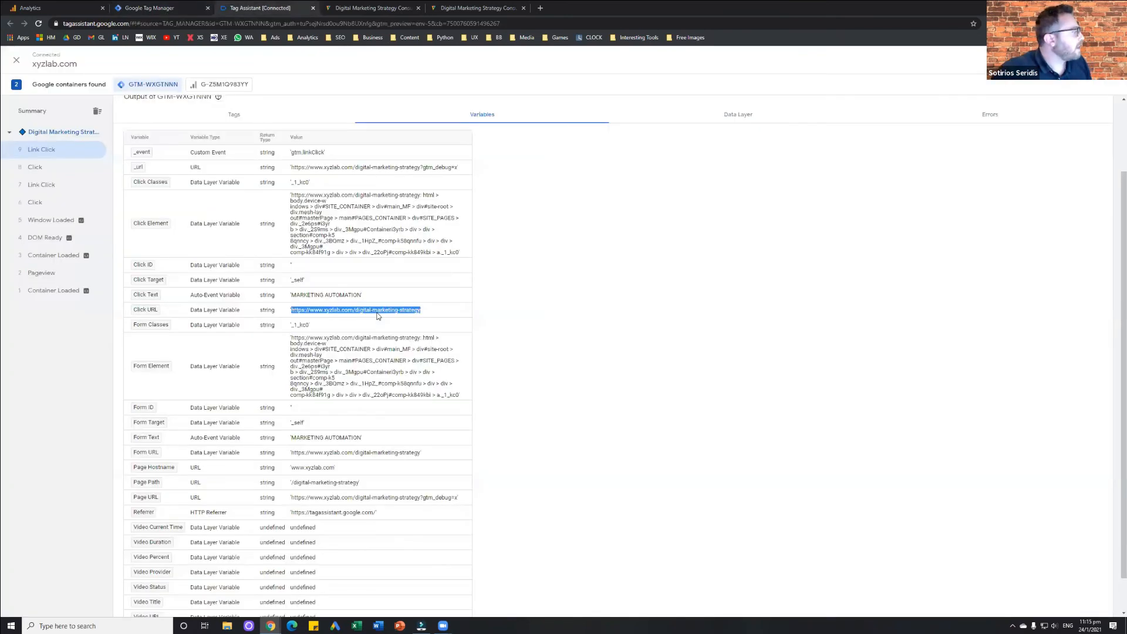
pyautogui.click(168, 5)
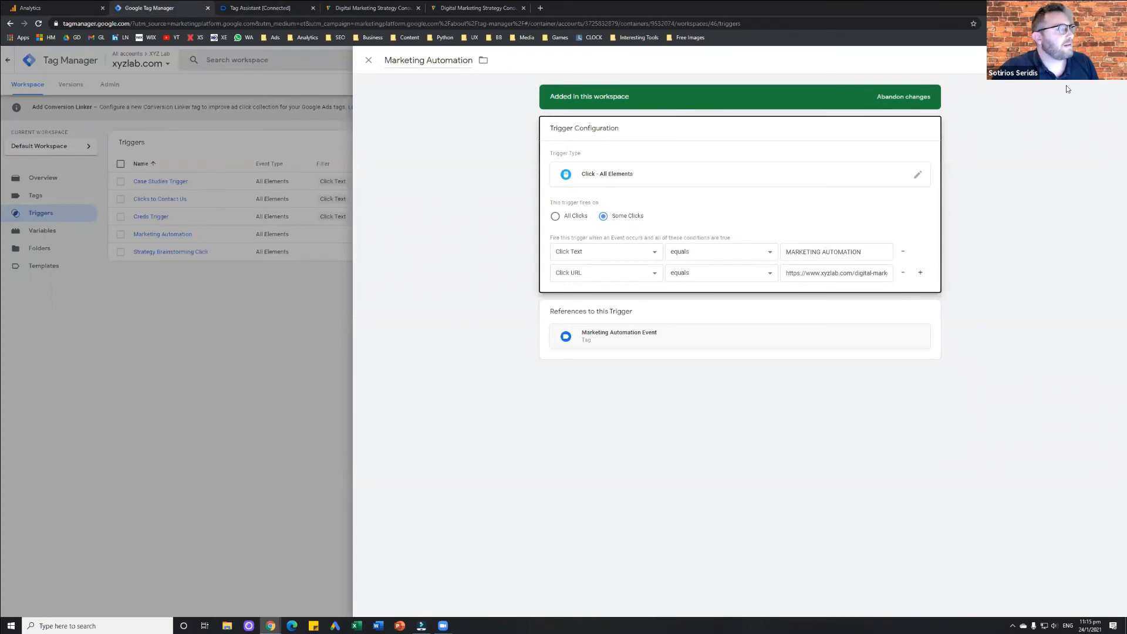
pyautogui.click(1080, 60)
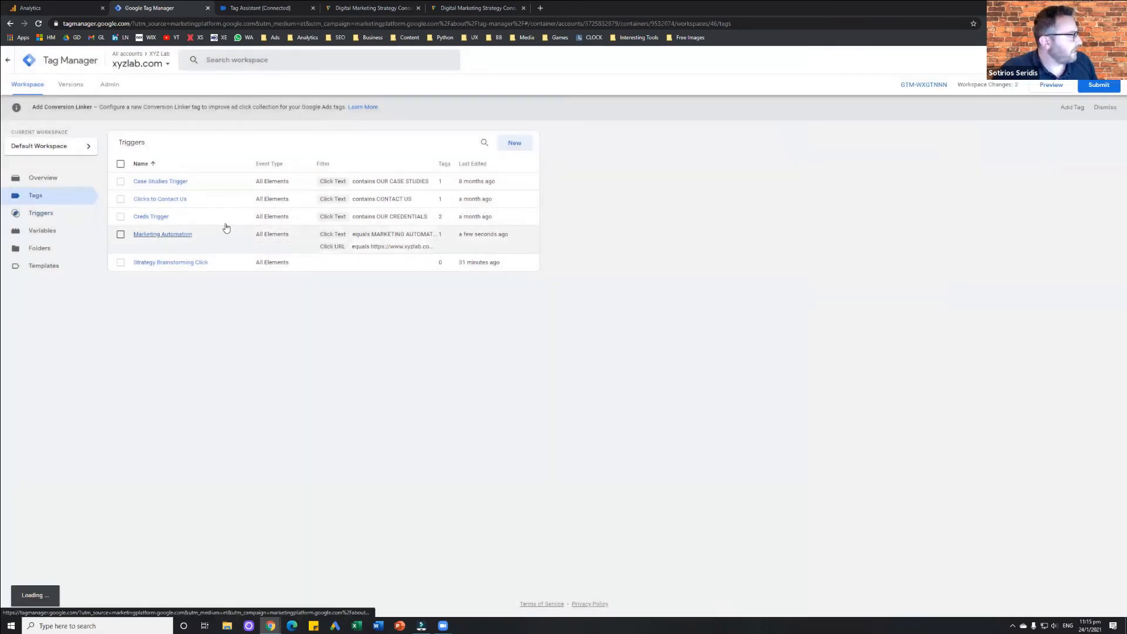
# - Open the Marketing Automation Event tag, review the conditions of its firing trigger and close both without changes
pyautogui.click(82, 194)
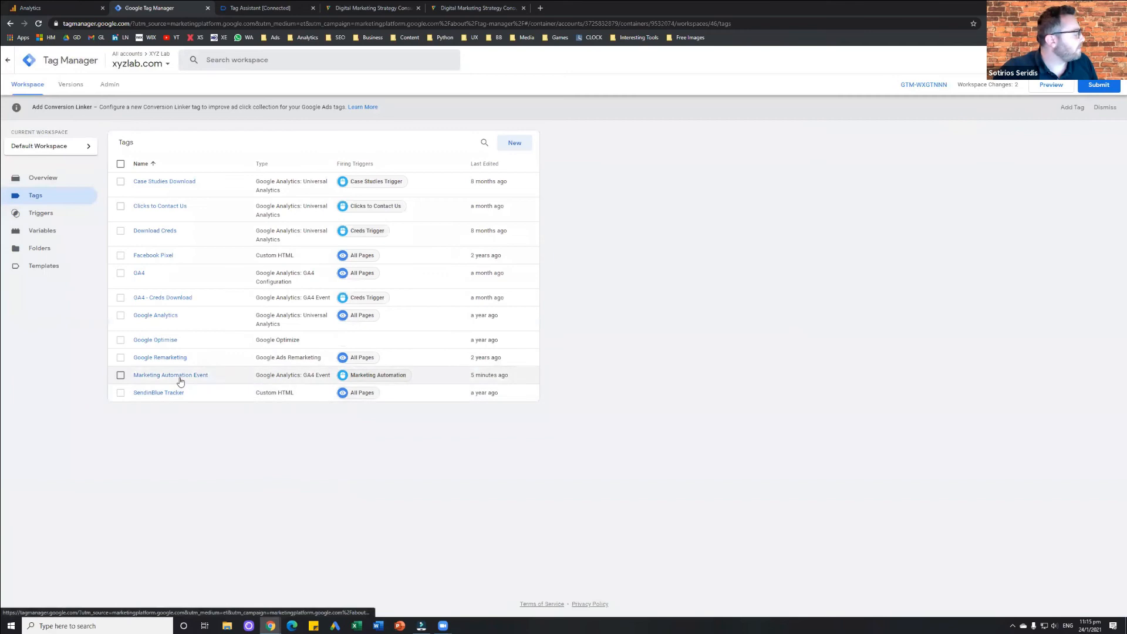
pyautogui.click(194, 377)
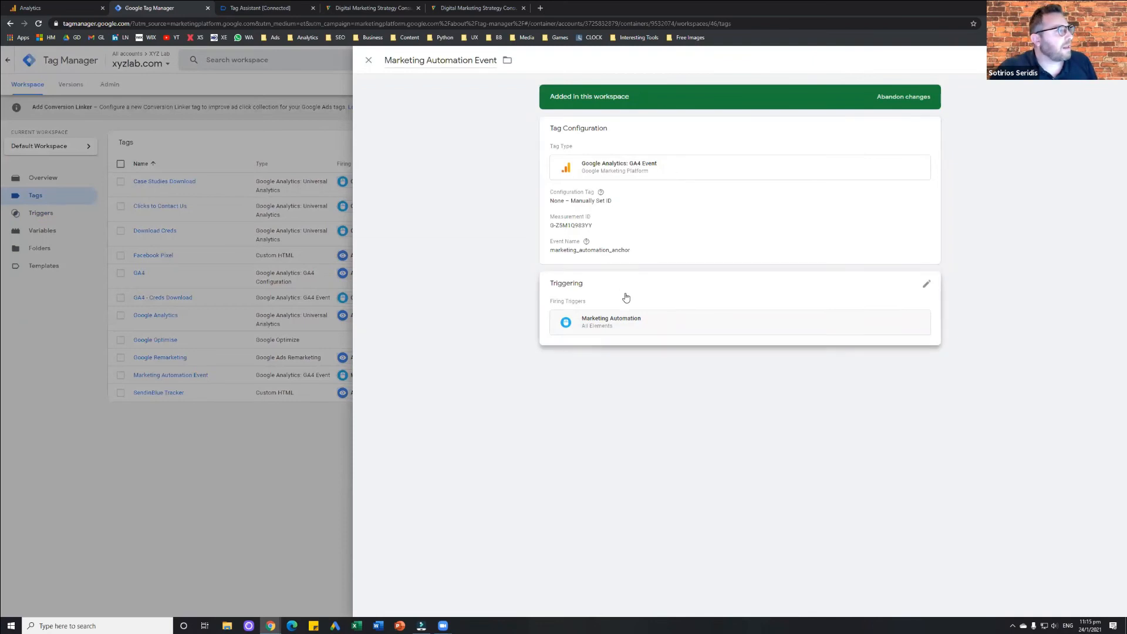
pyautogui.click(926, 284)
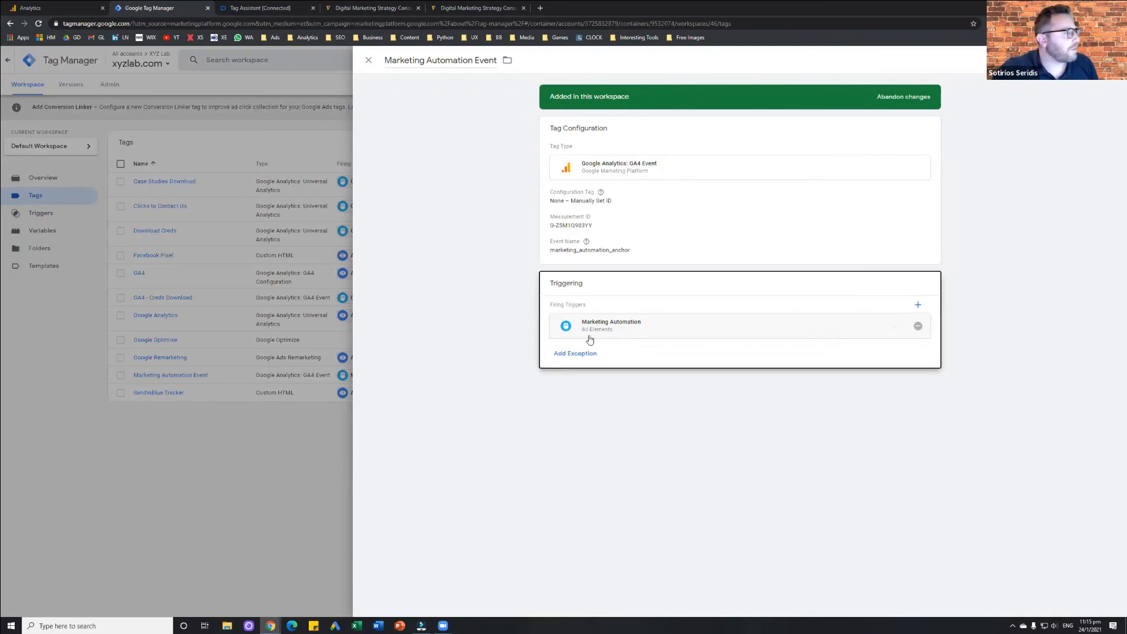
pyautogui.click(635, 338)
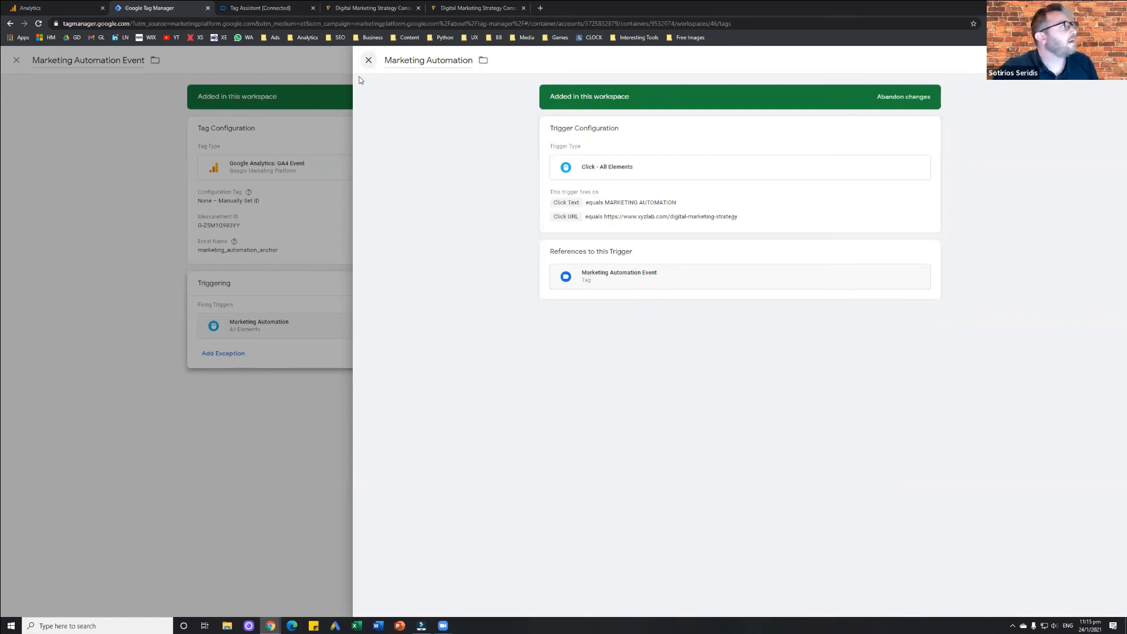
pyautogui.click(371, 61)
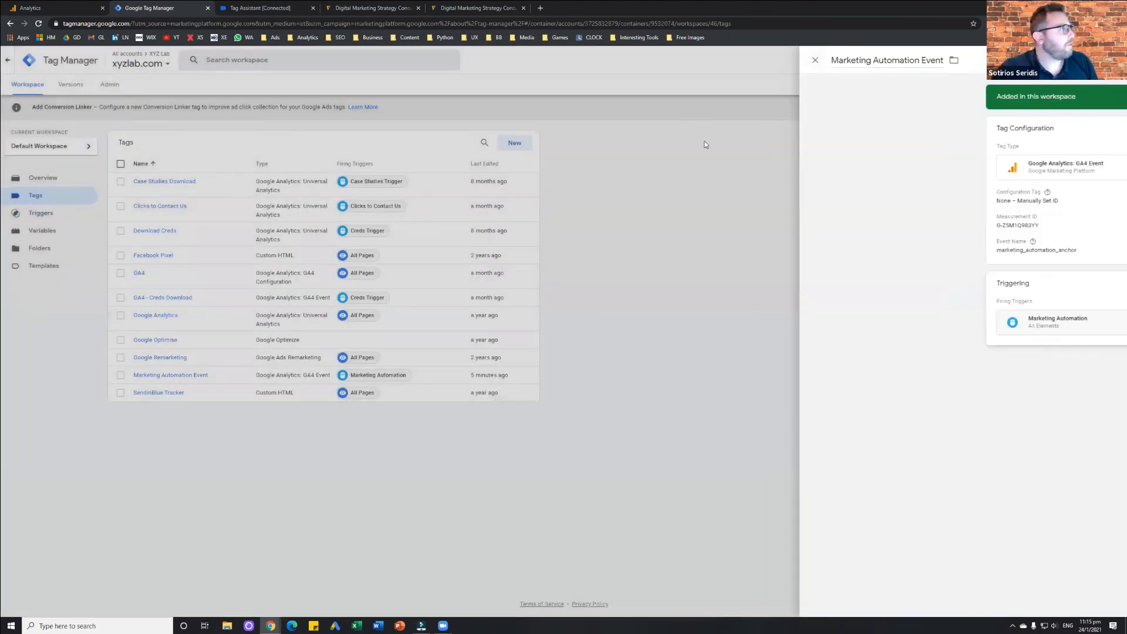
pyautogui.click(705, 143)
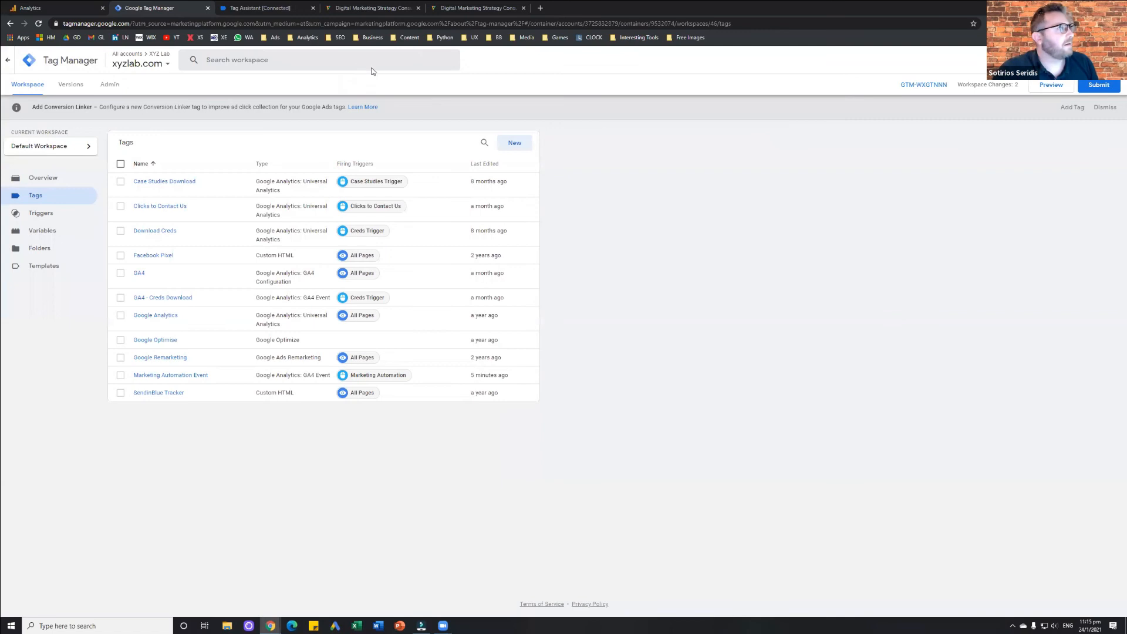
# - Submit the workspace changes and publish them as a new container version without a description
pyautogui.click(1098, 86)
pyautogui.click(1096, 61)
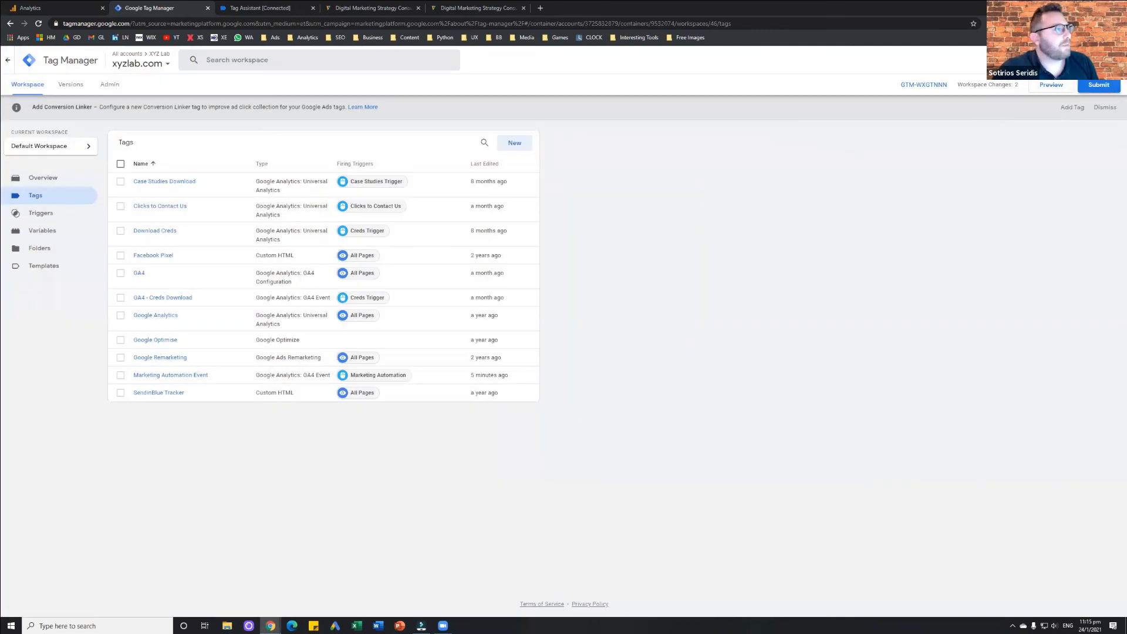
pyautogui.click(1098, 86)
pyautogui.click(675, 303)
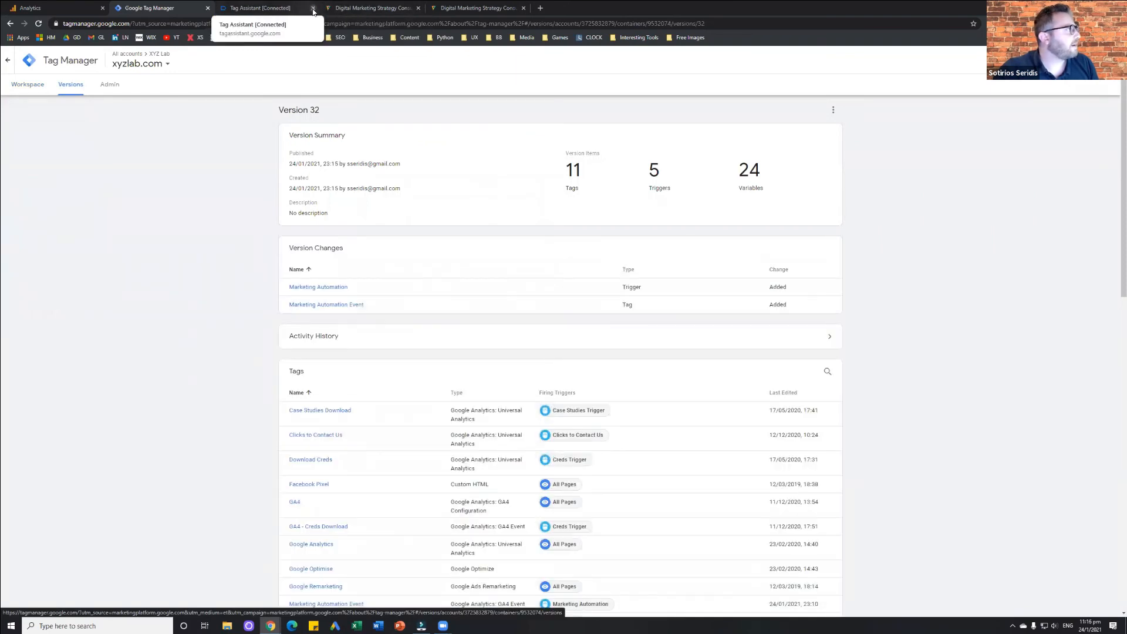
# - Close Tag Assistant and one of the two Digital Marketing Strategy pages, and return to the container's workspace overview
pyautogui.click(314, 8)
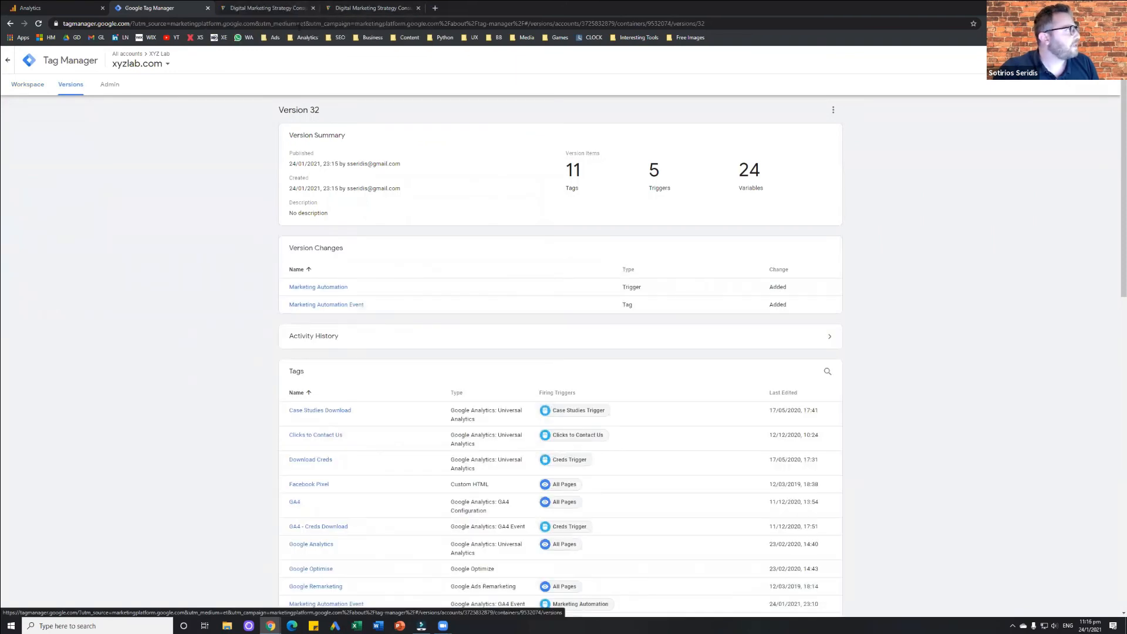
pyautogui.click(312, 8)
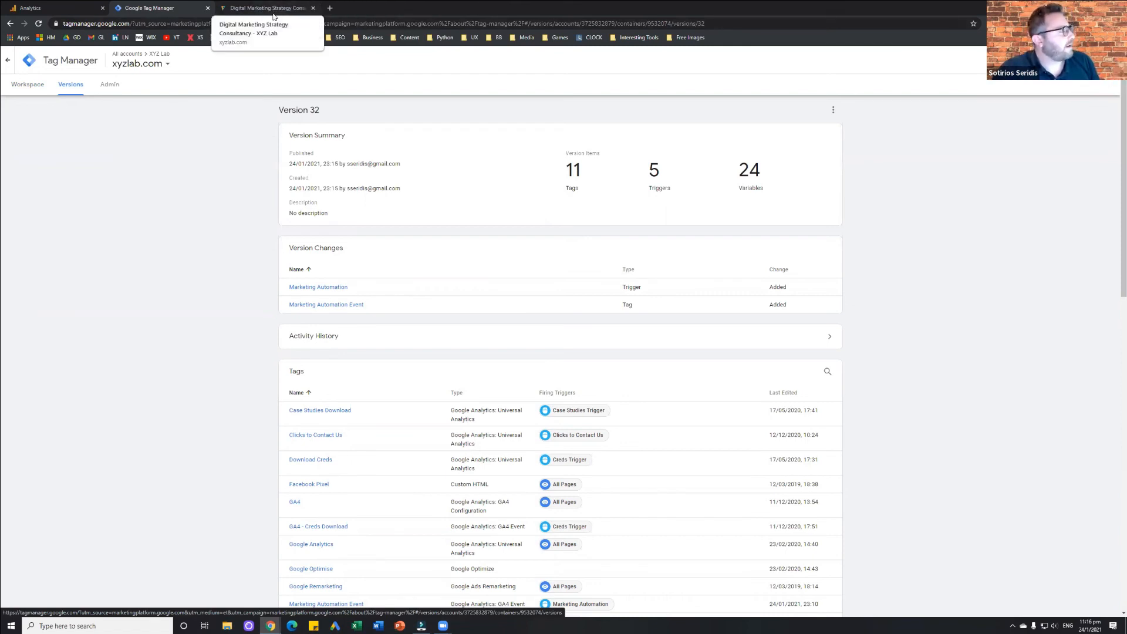
pyautogui.click(26, 83)
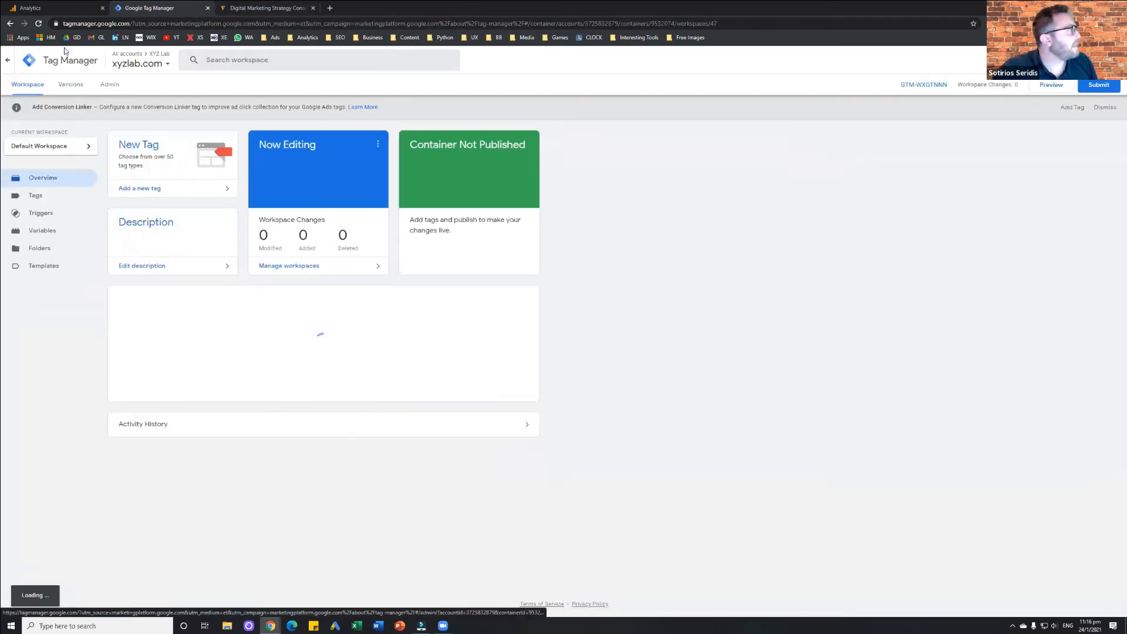
# - Switch to Google Analytics and open the DebugView of the XYZ Lab property
pyautogui.click(51, 7)
pyautogui.click(55, 145)
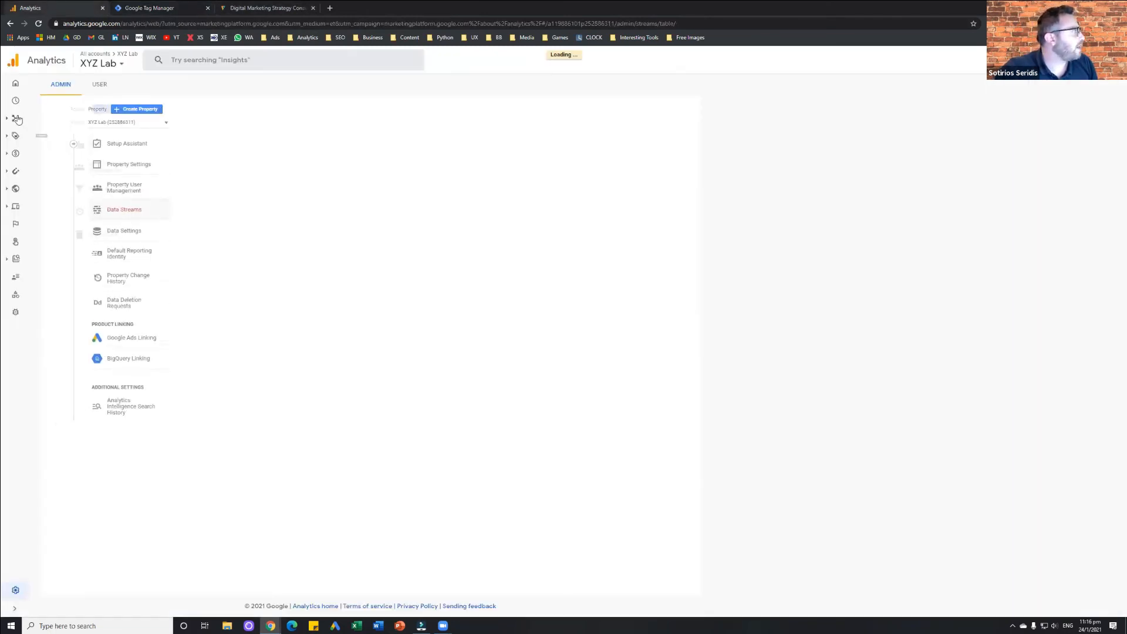
pyautogui.click(16, 314)
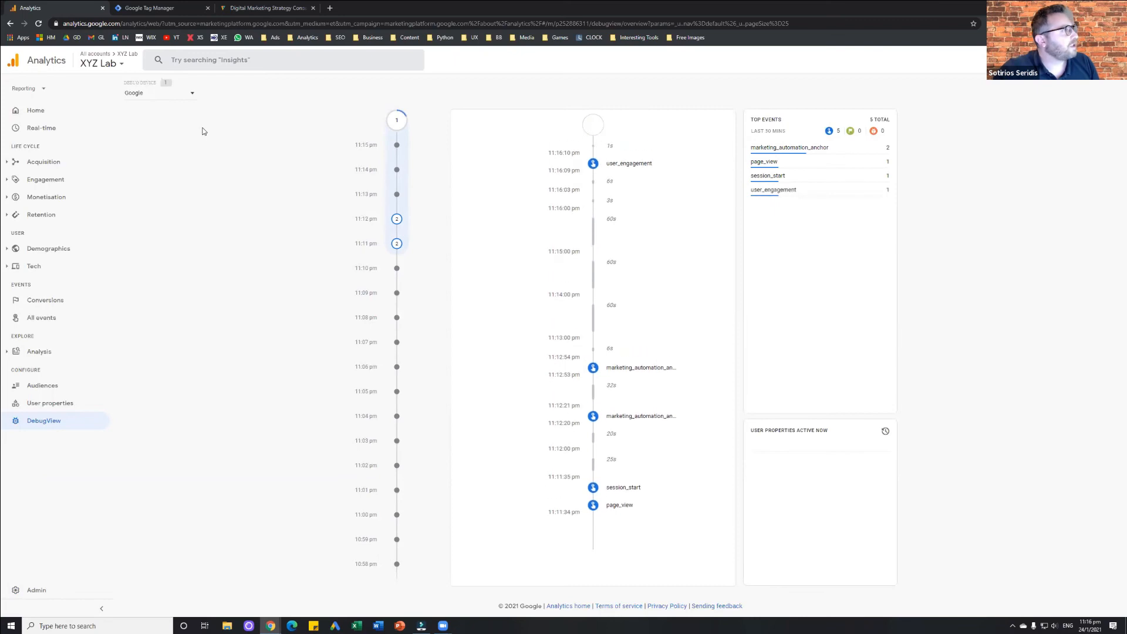
# - Reload the Digital Marketing Strategy page on the website and check DebugView in Google Analytics for new events
pyautogui.click(267, 8)
pyautogui.click(38, 25)
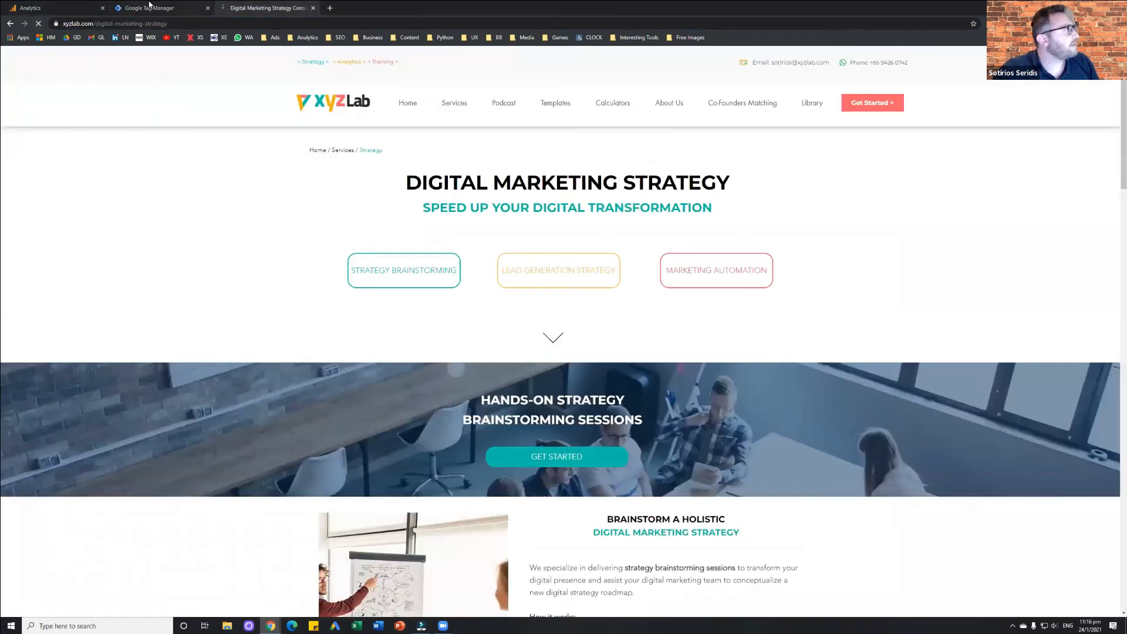
pyautogui.hotkey('ctrl', 'shift', 'Tab')
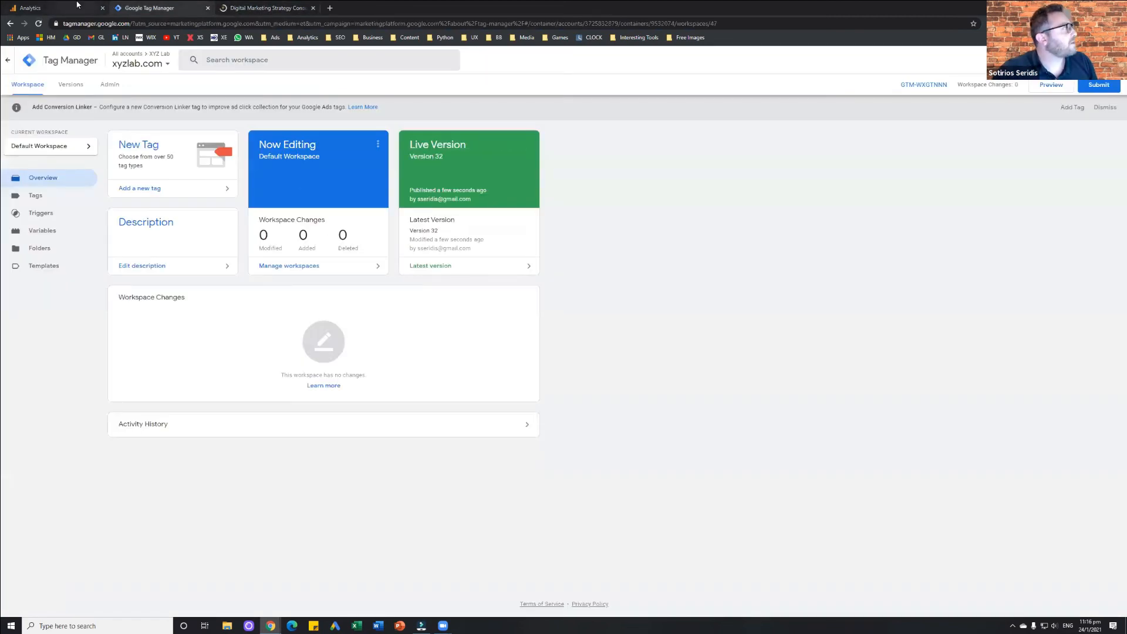
pyautogui.hotkey('ctrl', 'shift', 'Tab')
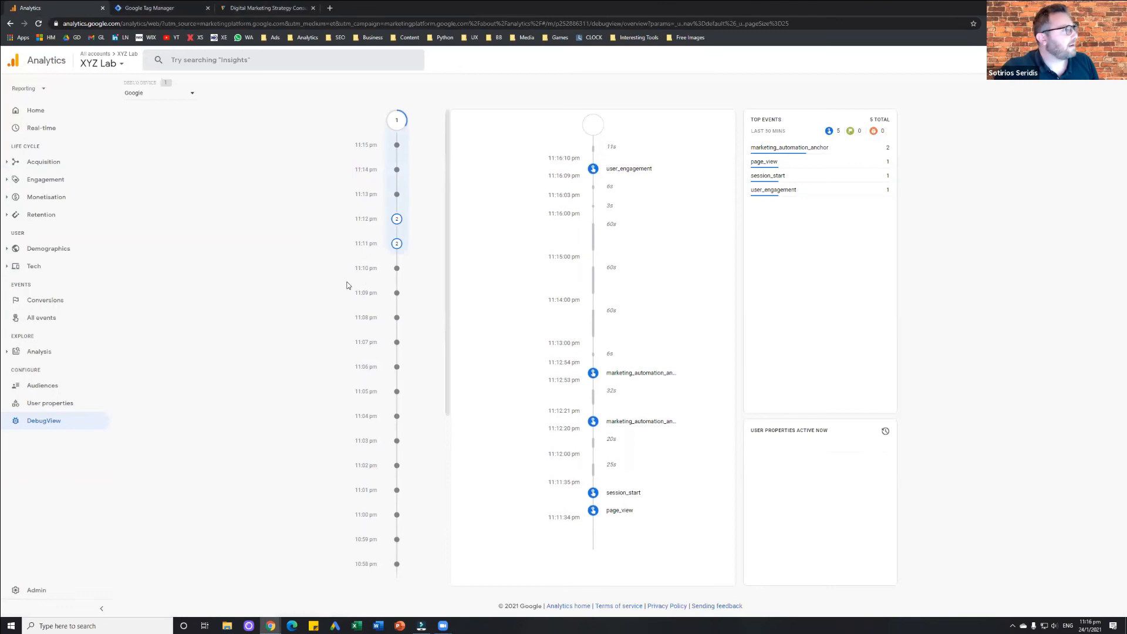
pyautogui.click(260, 5)
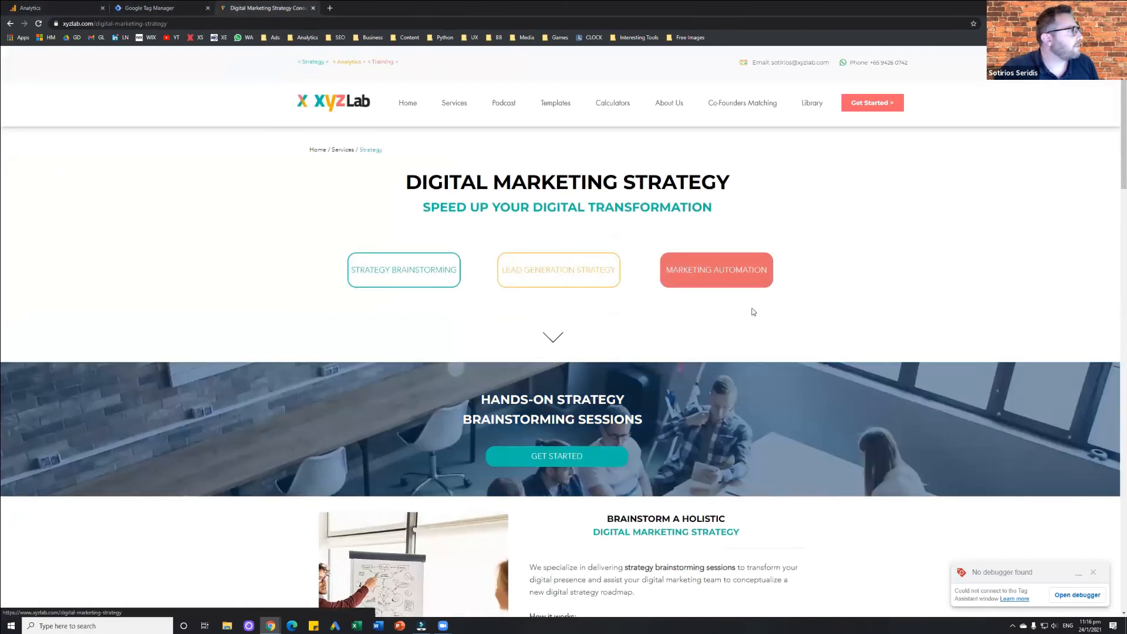
pyautogui.click(44, 5)
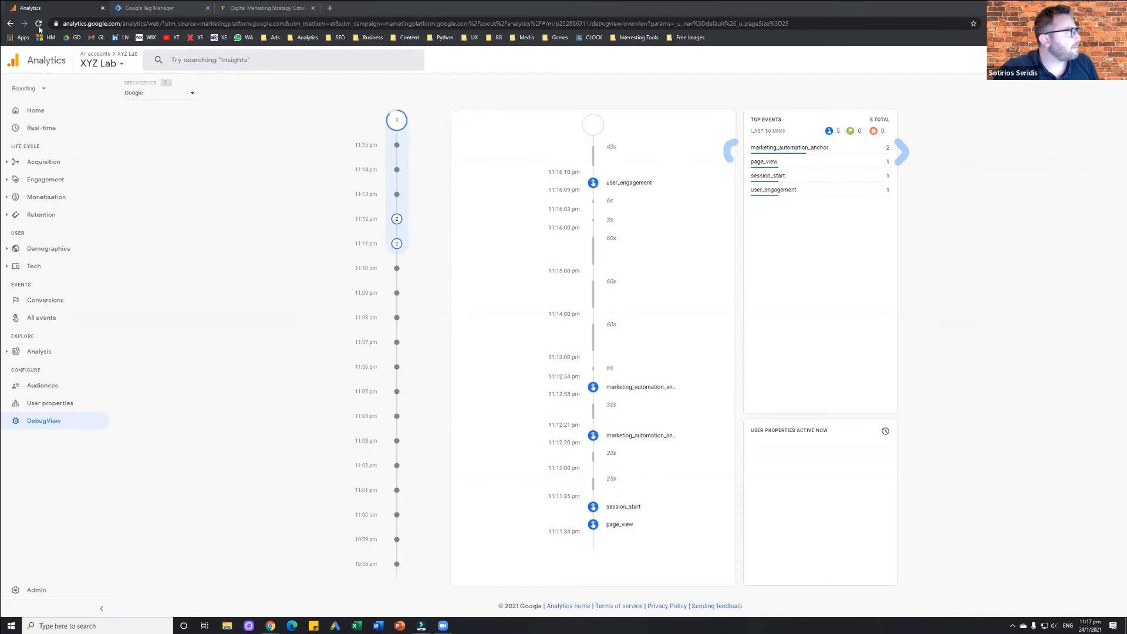
# - Reload DebugView in Google Analytics and examine the marketing_automation_anchor events in the event stream
pyautogui.press('F5')
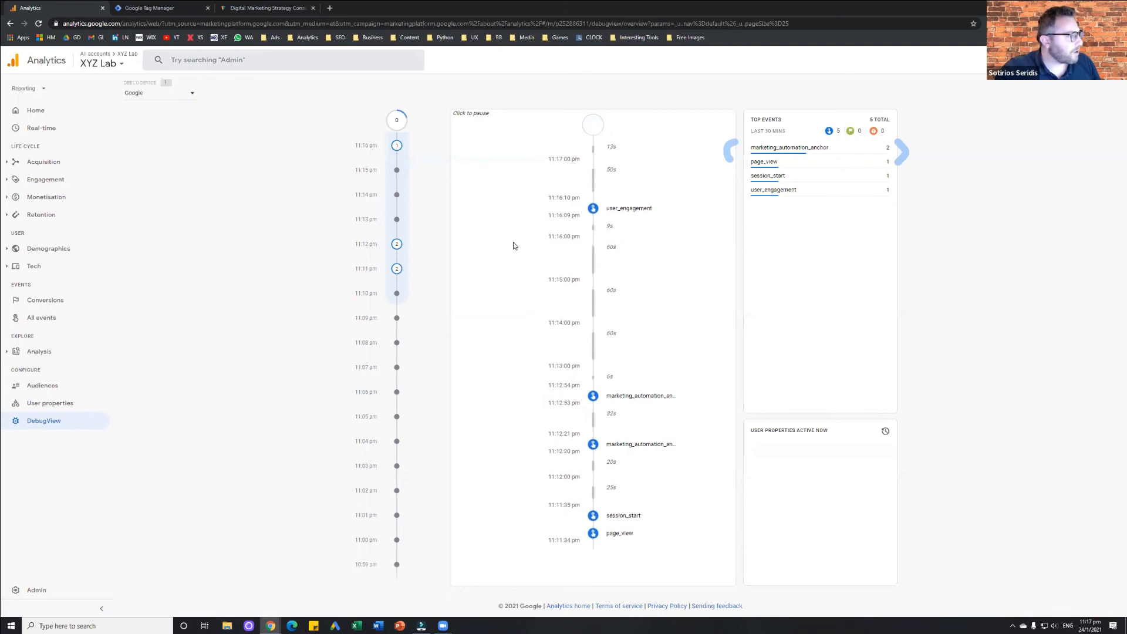
pyautogui.moveTo(611, 398); pyautogui.dragTo(676, 405)
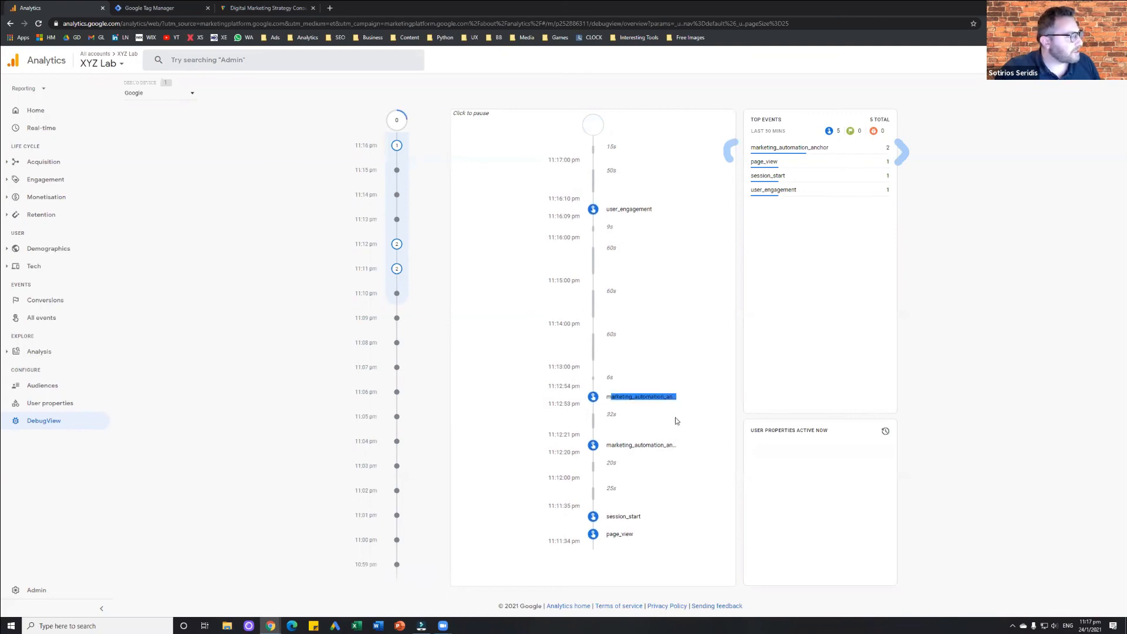
pyautogui.moveTo(624, 450); pyautogui.dragTo(684, 455)
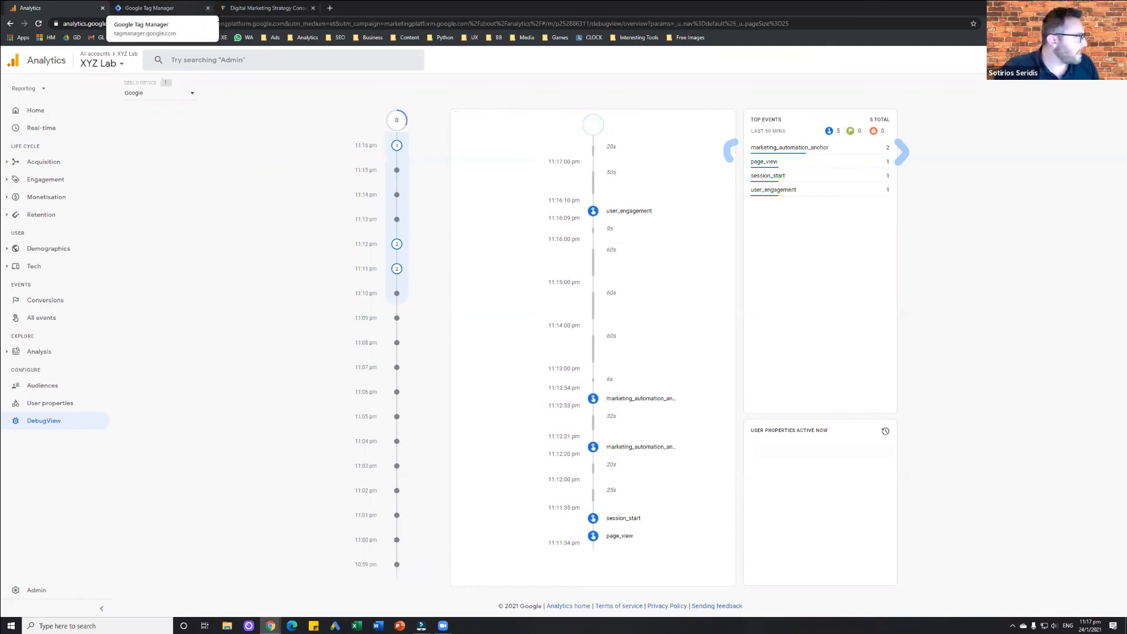
pyautogui.click(164, 8)
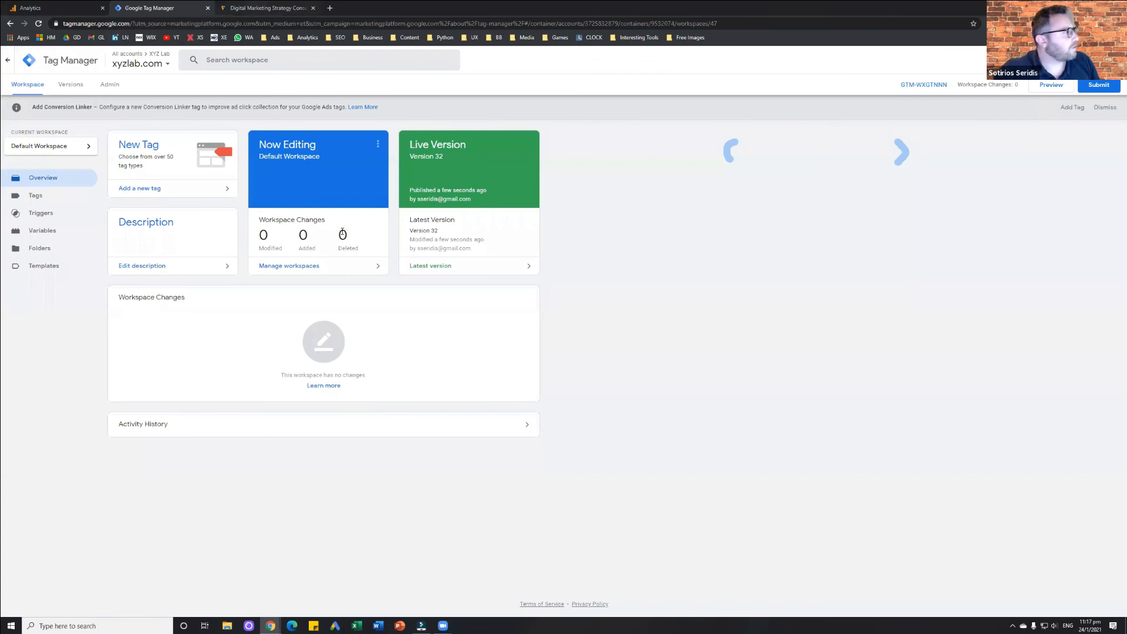
pyautogui.hotkey('ctrl', 'Tab')
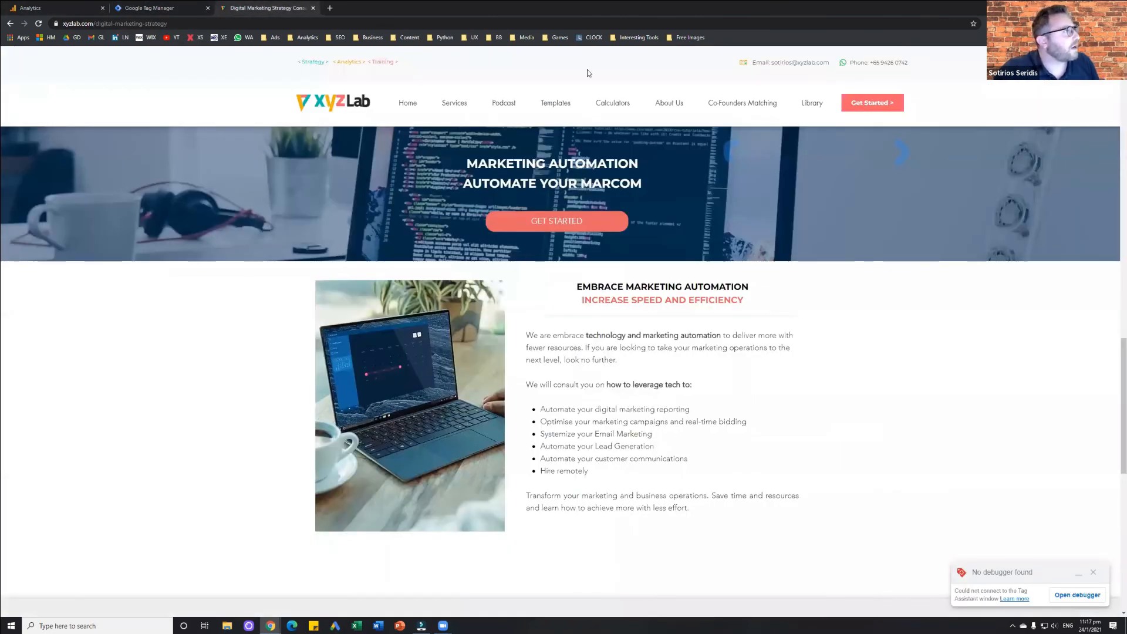
pyautogui.scroll(15, 722, 156)
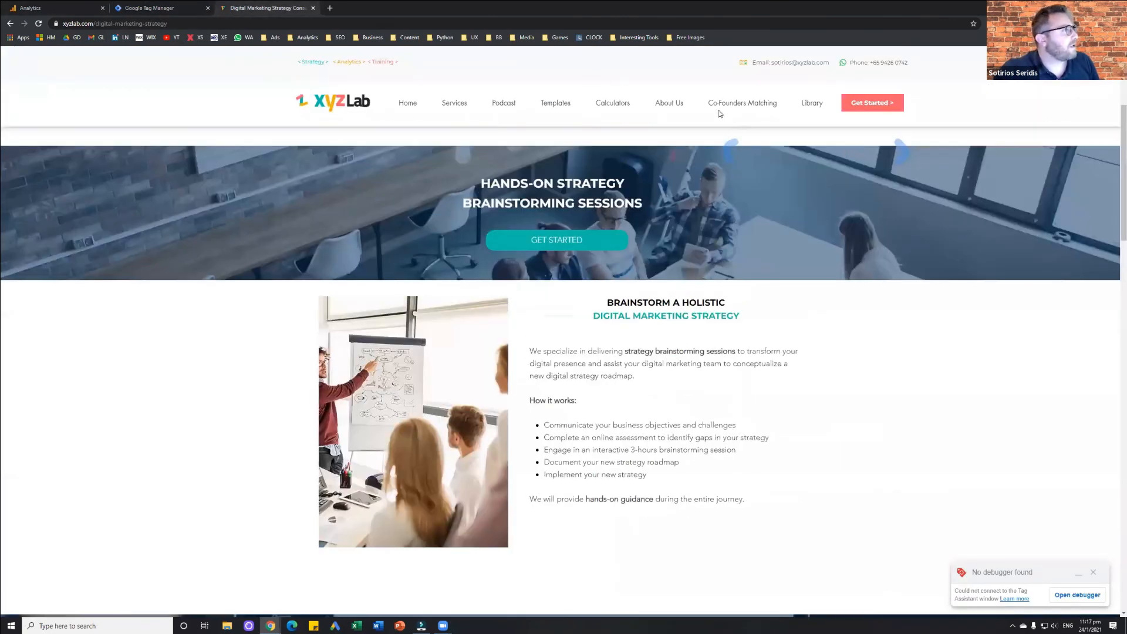
pyautogui.scroll(4, 724, 50)
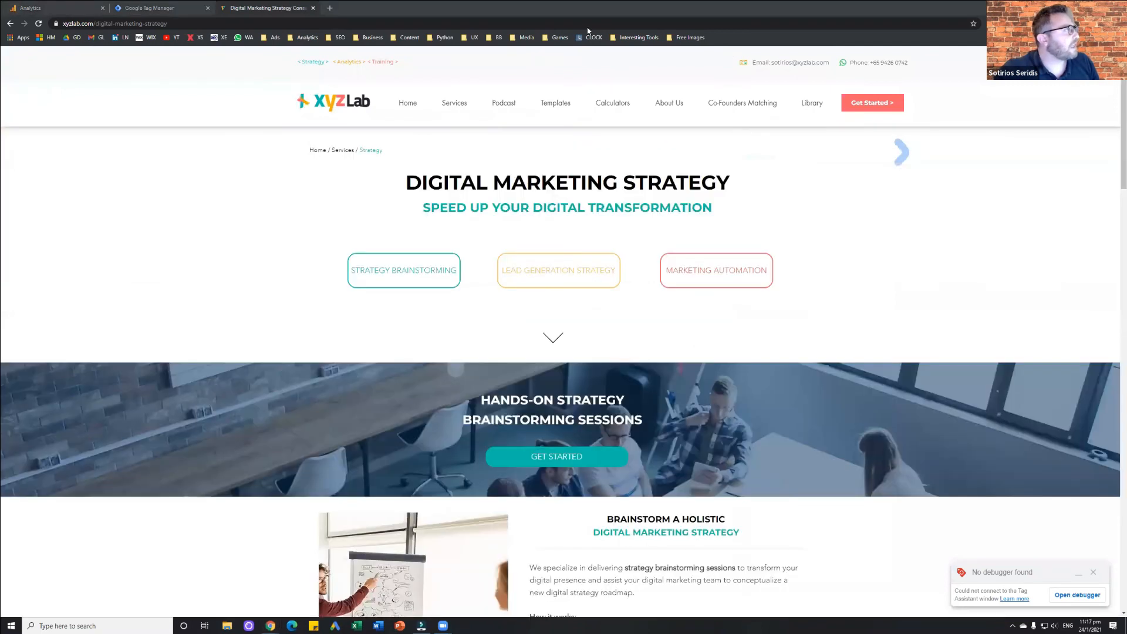
pyautogui.click(149, 7)
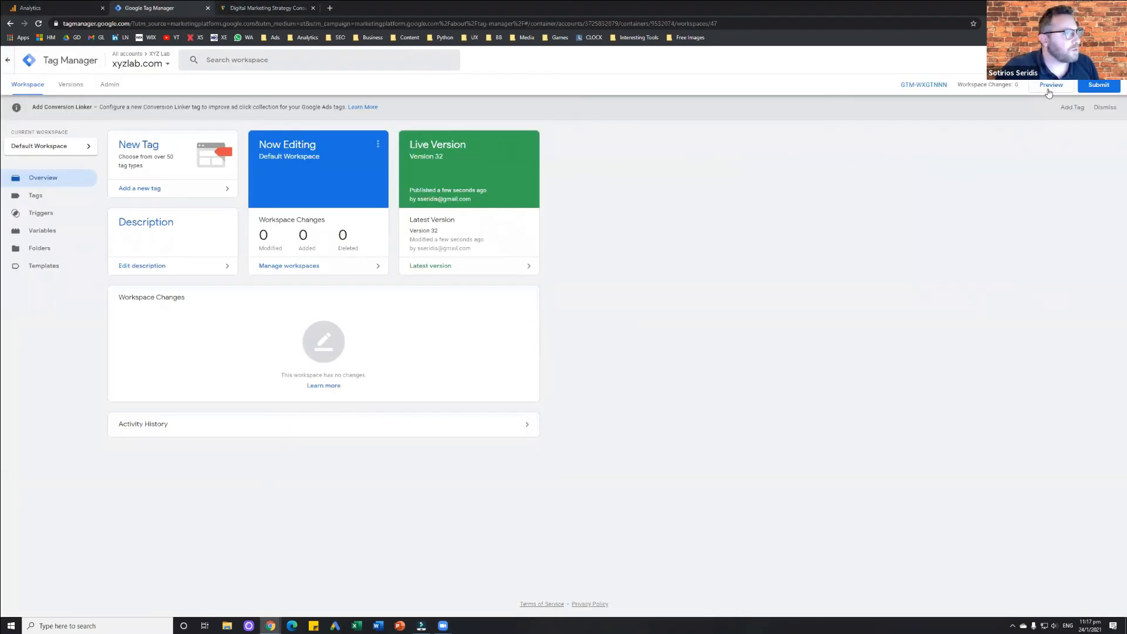
pyautogui.click(1048, 90)
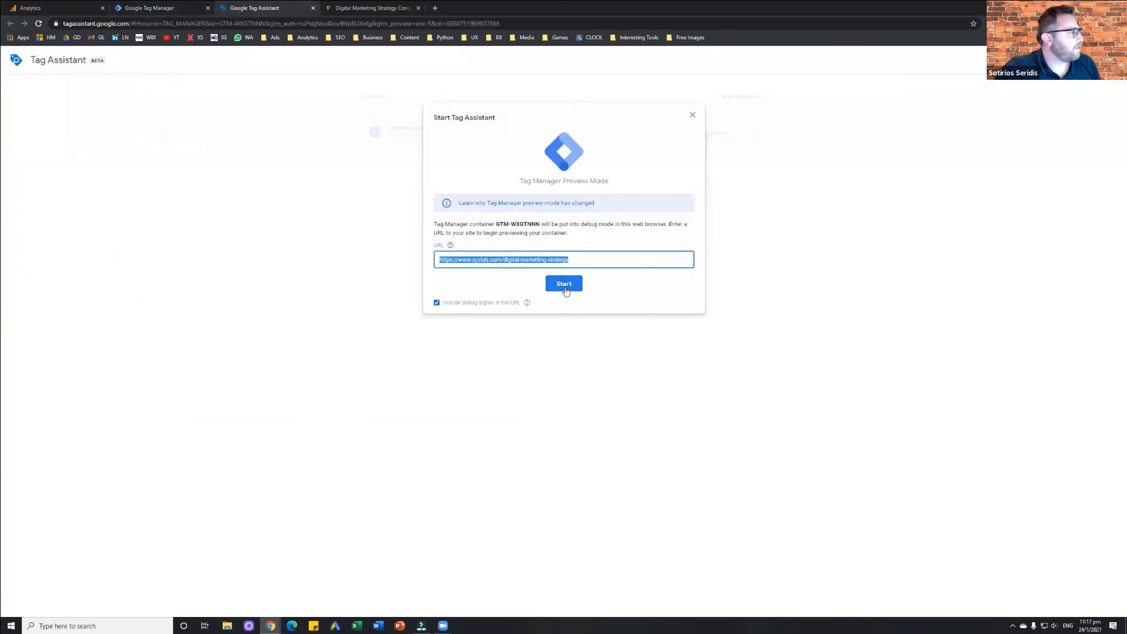
pyautogui.click(564, 287)
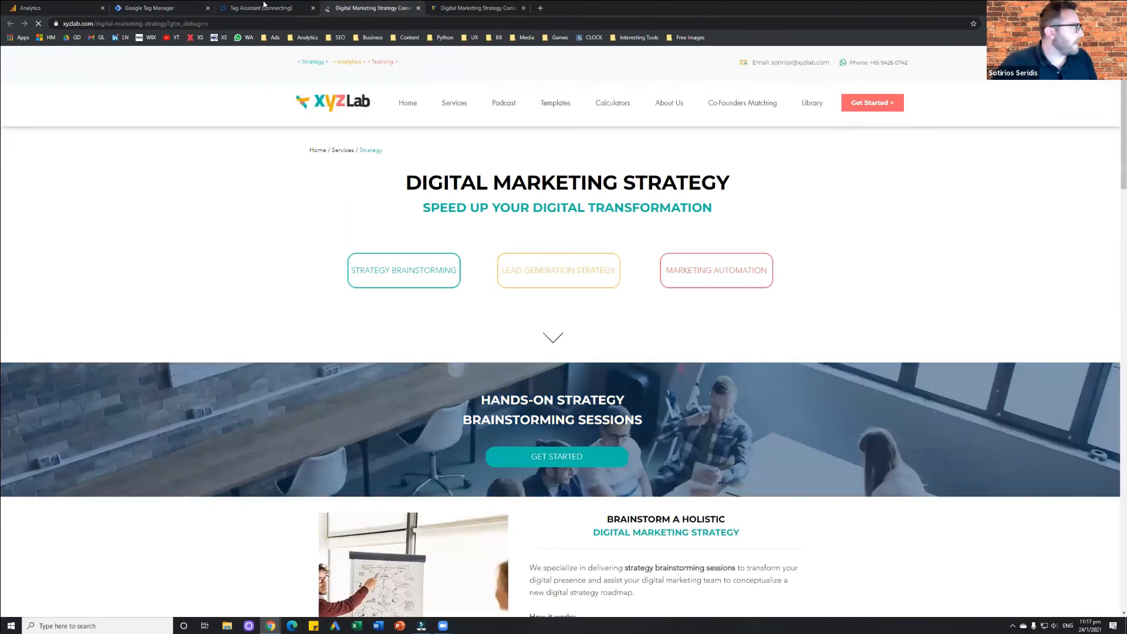
pyautogui.click(305, 8)
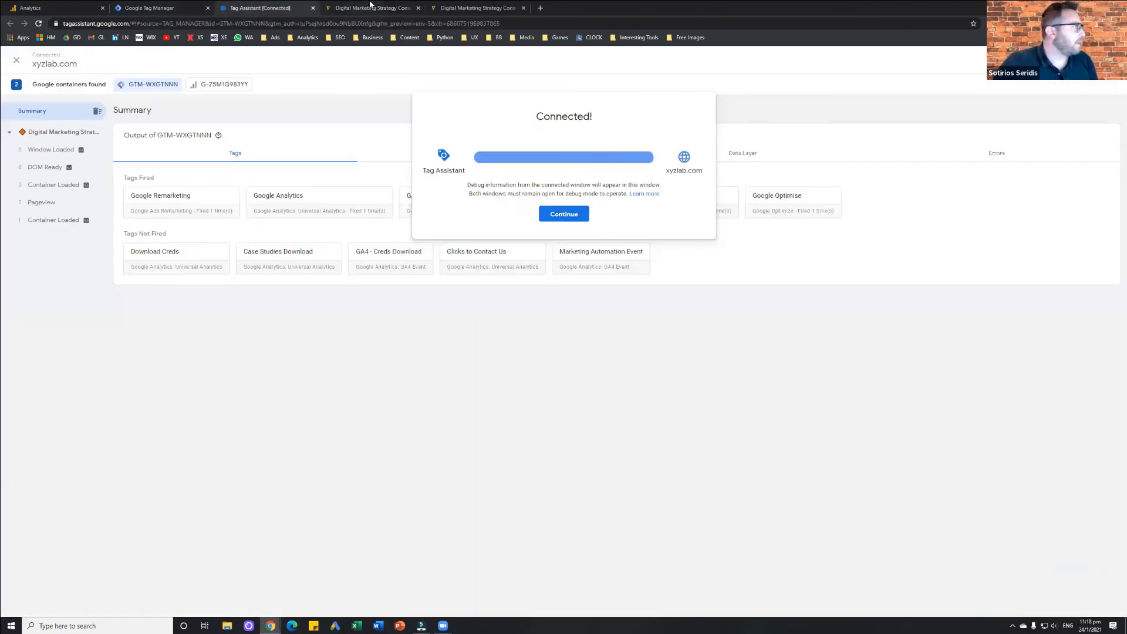
# - Test the Marketing Automation button on the website and examine the fired and not fired tags for its Link Click event in Tag Assistant
pyautogui.click(369, 8)
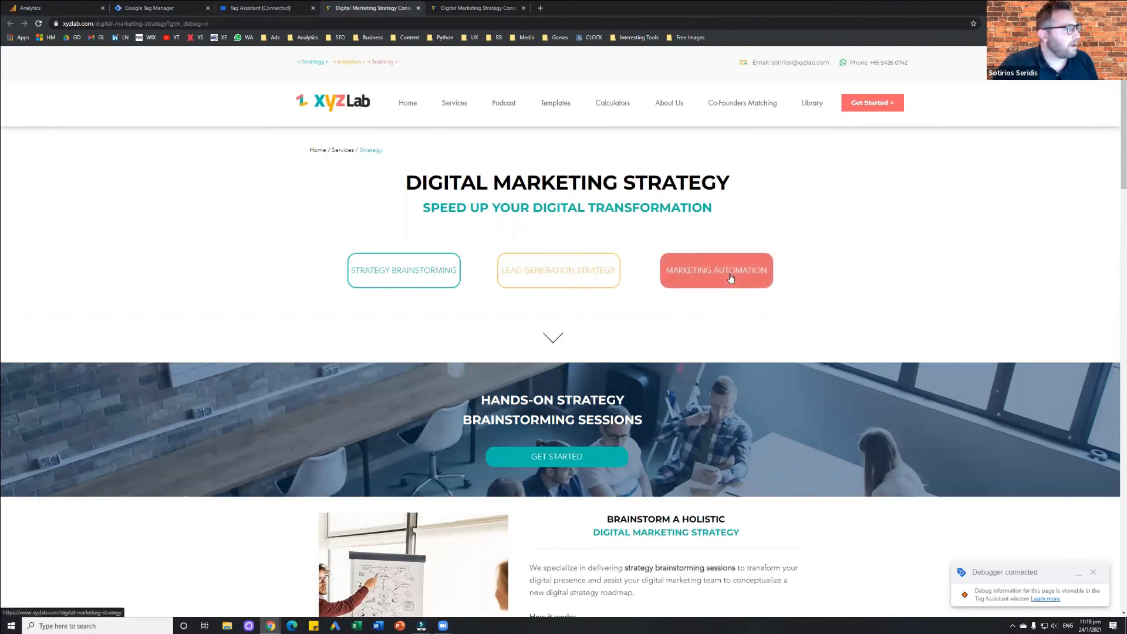
pyautogui.scroll(-1, 729, 276)
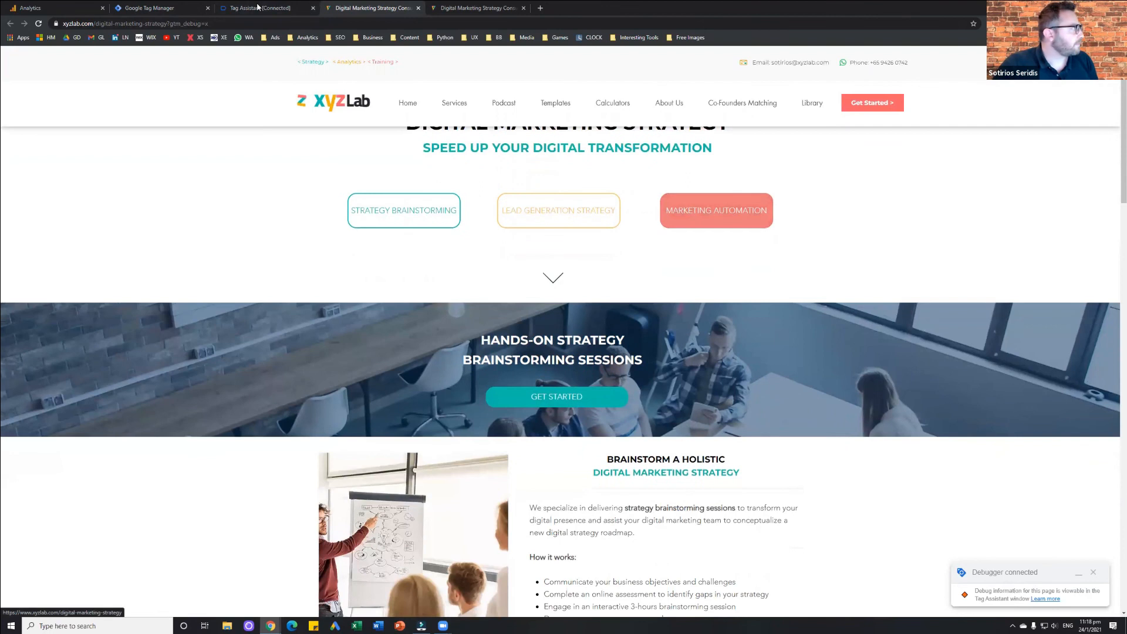
pyautogui.scroll(-10, 247, 59)
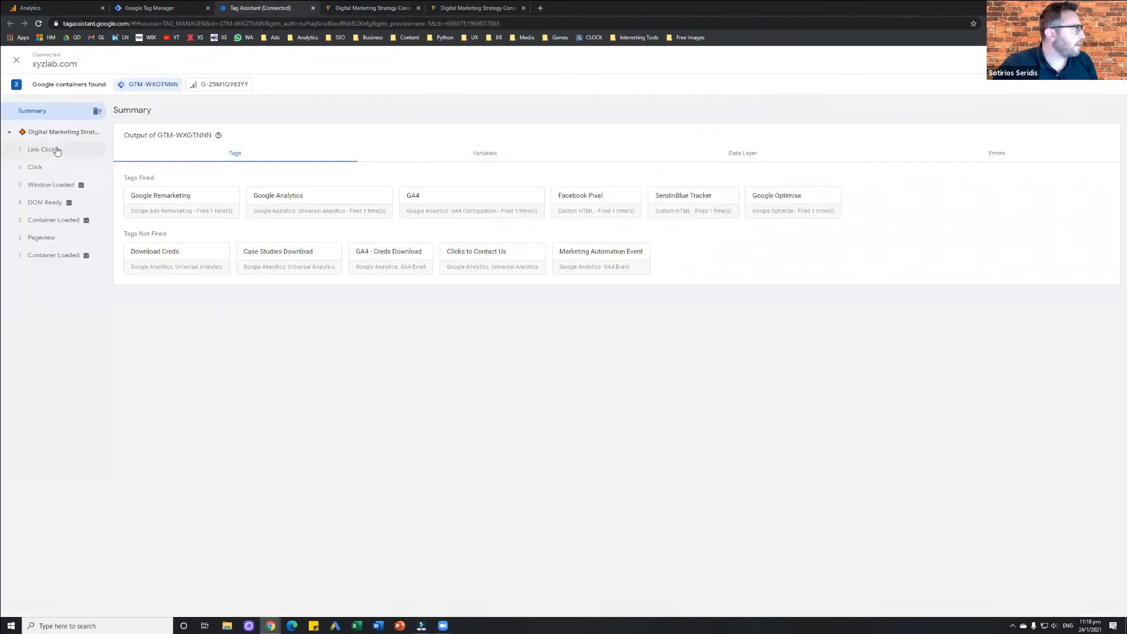
pyautogui.click(57, 151)
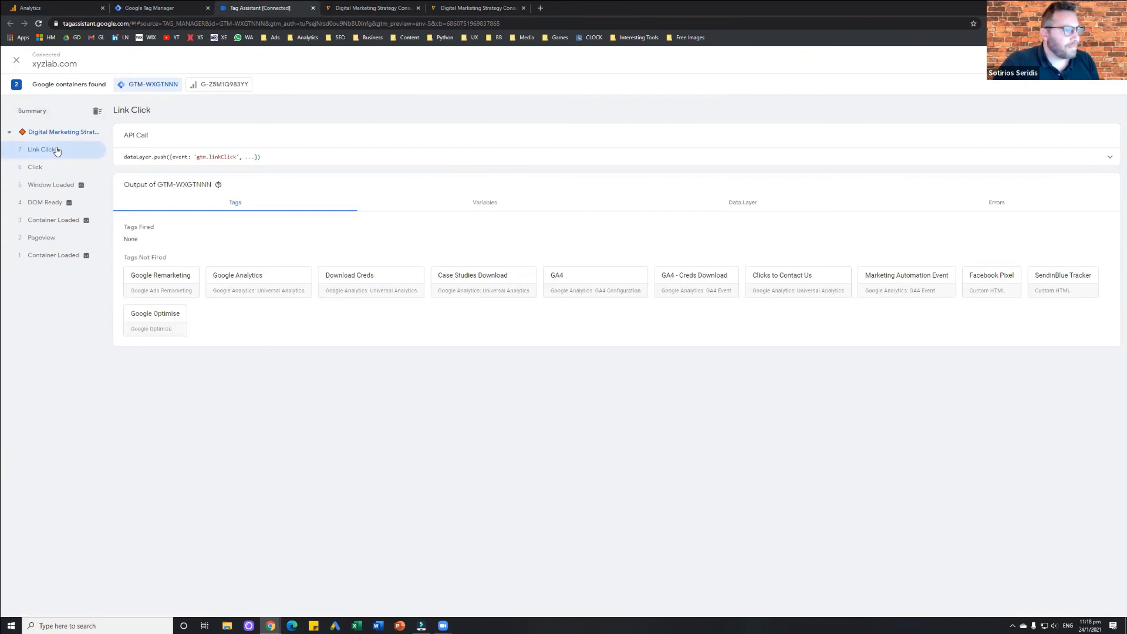
pyautogui.moveTo(127, 229); pyautogui.dragTo(162, 232)
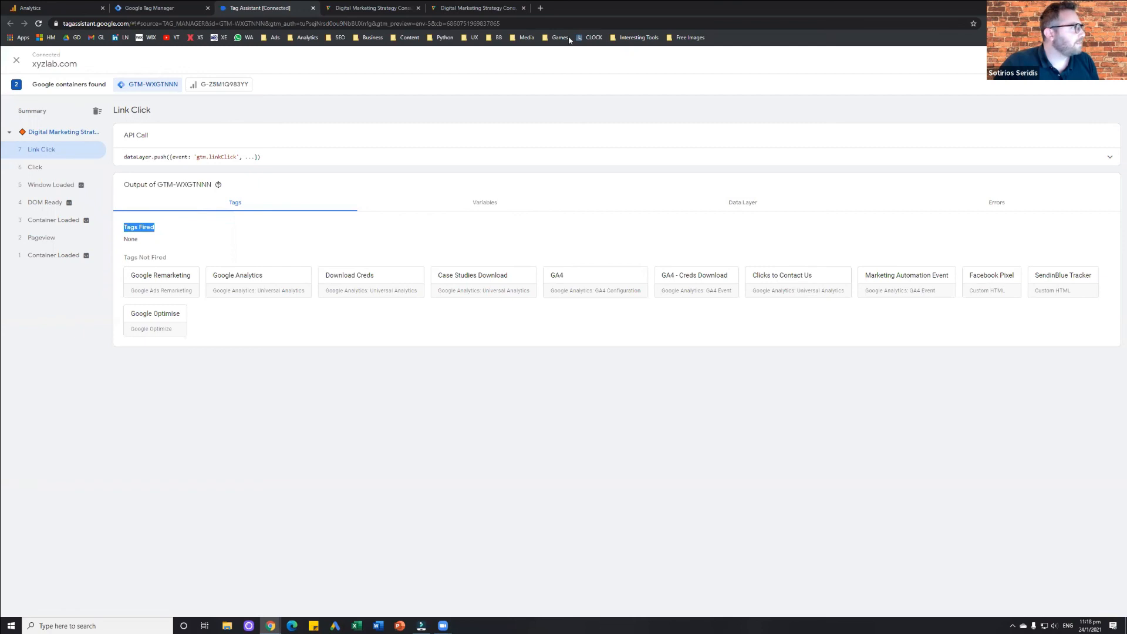
pyautogui.moveTo(120, 217); pyautogui.dragTo(112, 245)
pyautogui.moveTo(161, 223); pyautogui.dragTo(167, 246)
pyautogui.moveTo(760, 349)
pyautogui.mouseDown()
pyautogui.moveTo(845, 349)
pyautogui.moveTo(886, 305)
pyautogui.moveTo(916, 304)
pyautogui.moveTo(916, 317)
pyautogui.mouseUp()
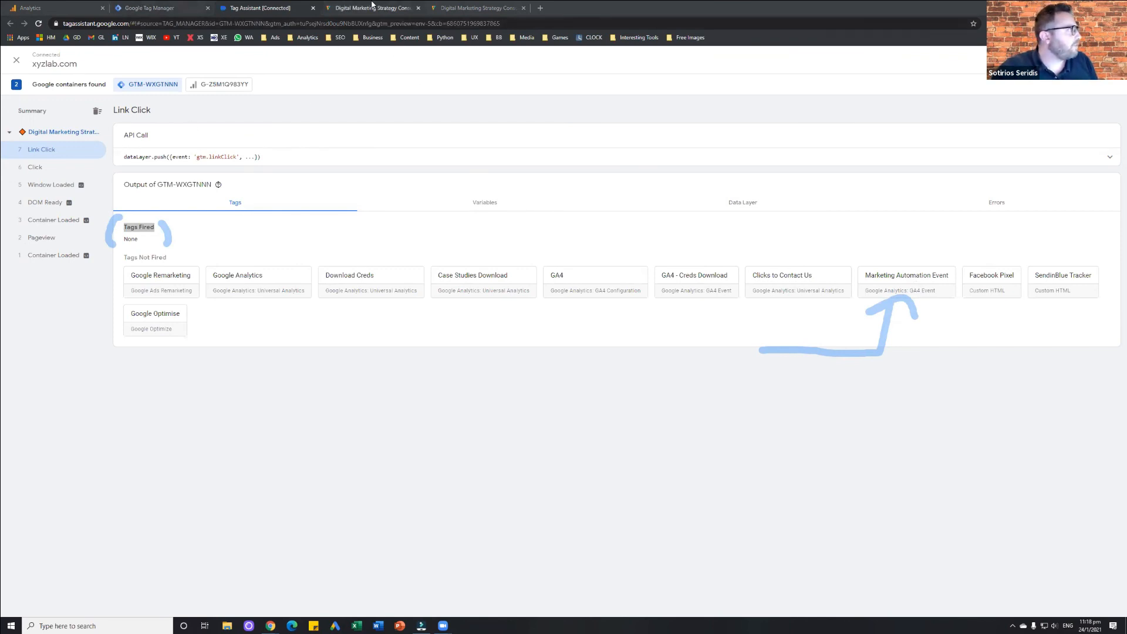
# - Switch to Google Analytics and view the Engagement overview report of the XYZ Lab property
pyautogui.click(68, 5)
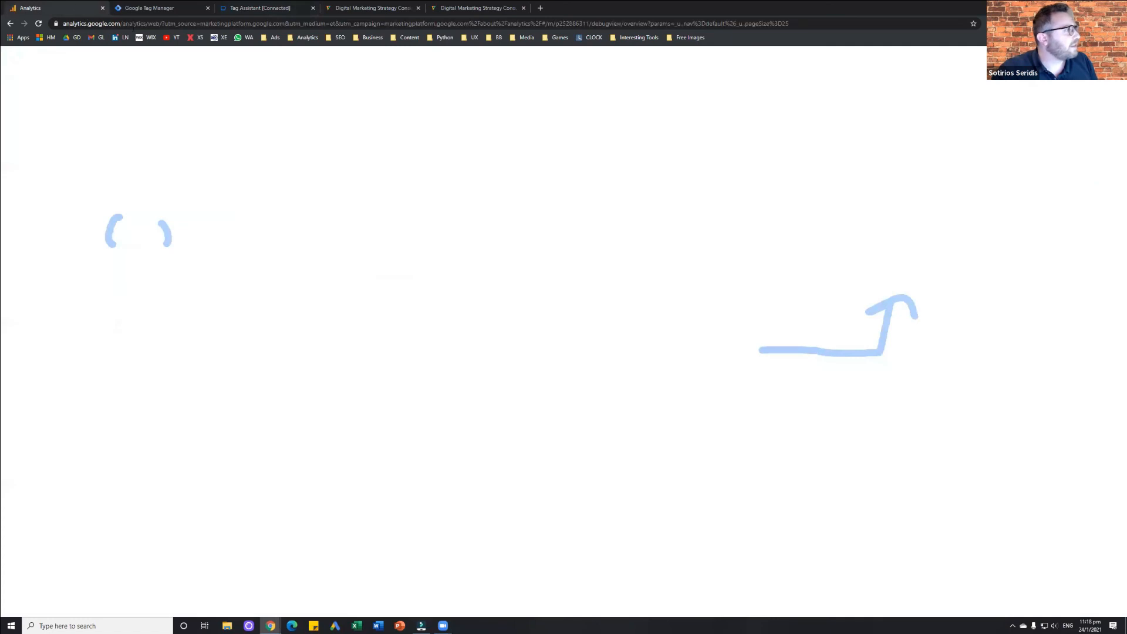
pyautogui.click(38, 179)
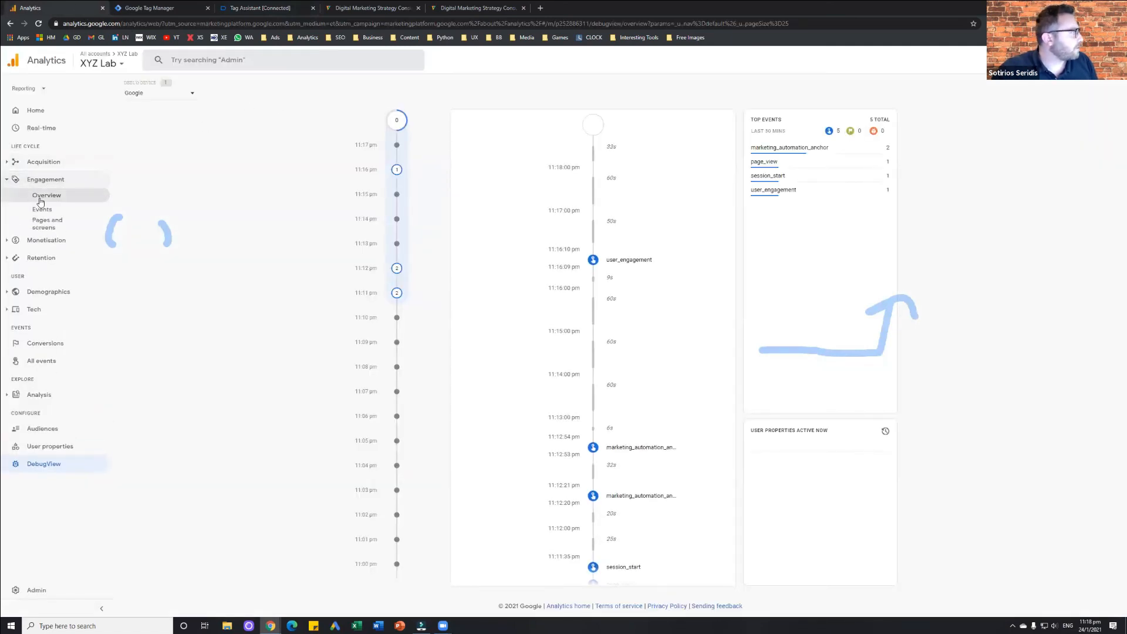
pyautogui.click(68, 198)
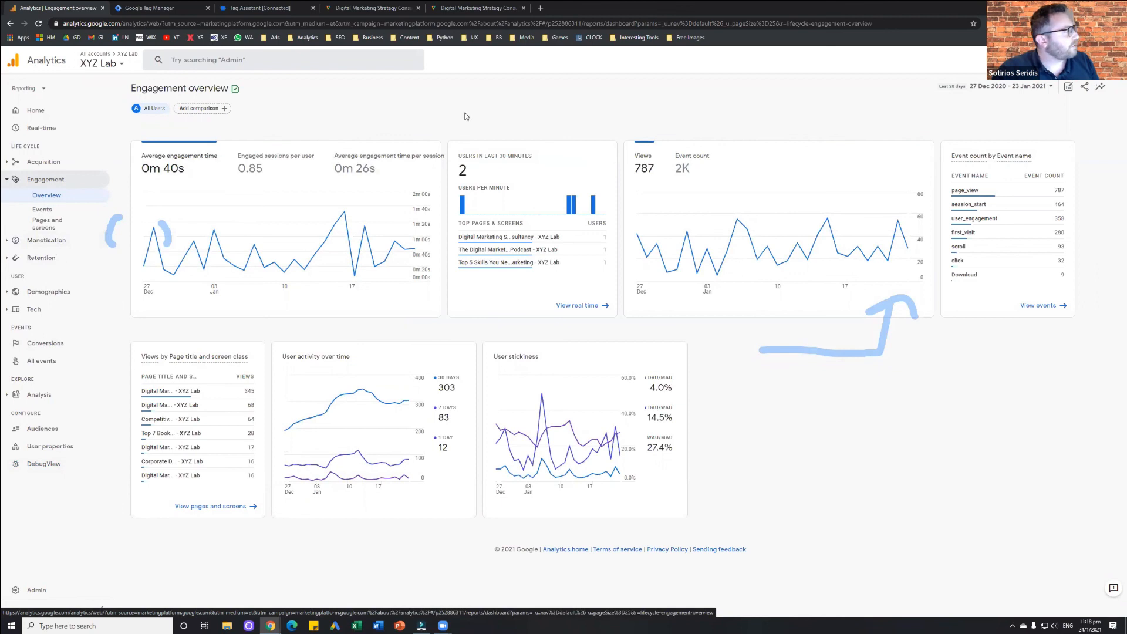
# - Close Tag Assistant and return to the container's workspace overview in Tag Manager
pyautogui.click(246, 6)
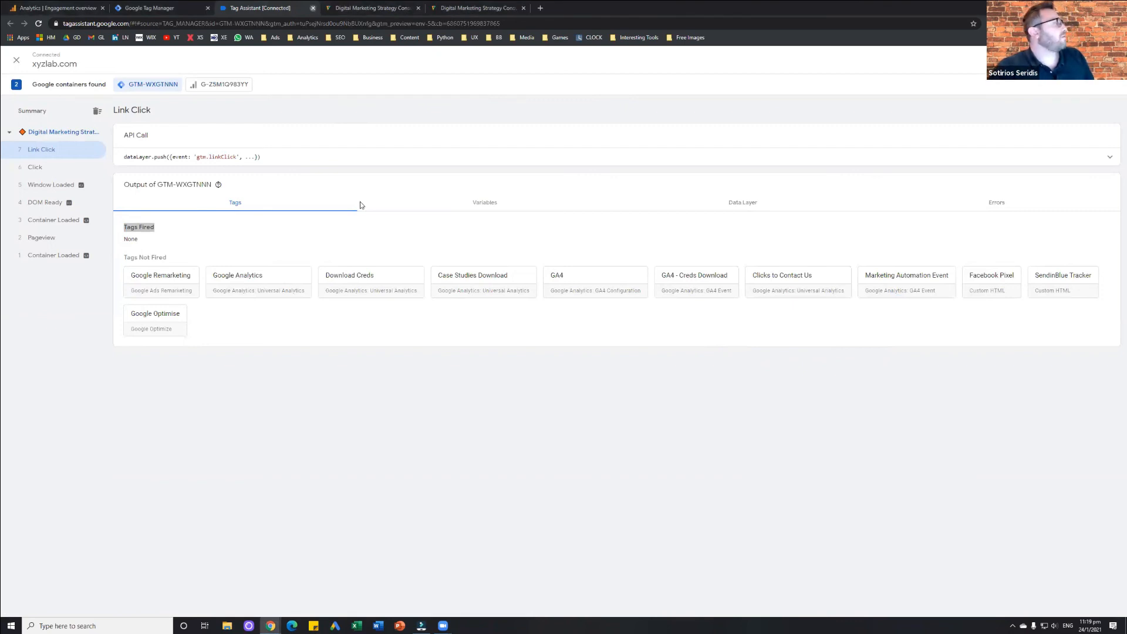
pyautogui.click(313, 8)
pyautogui.scroll(8, 353, 205)
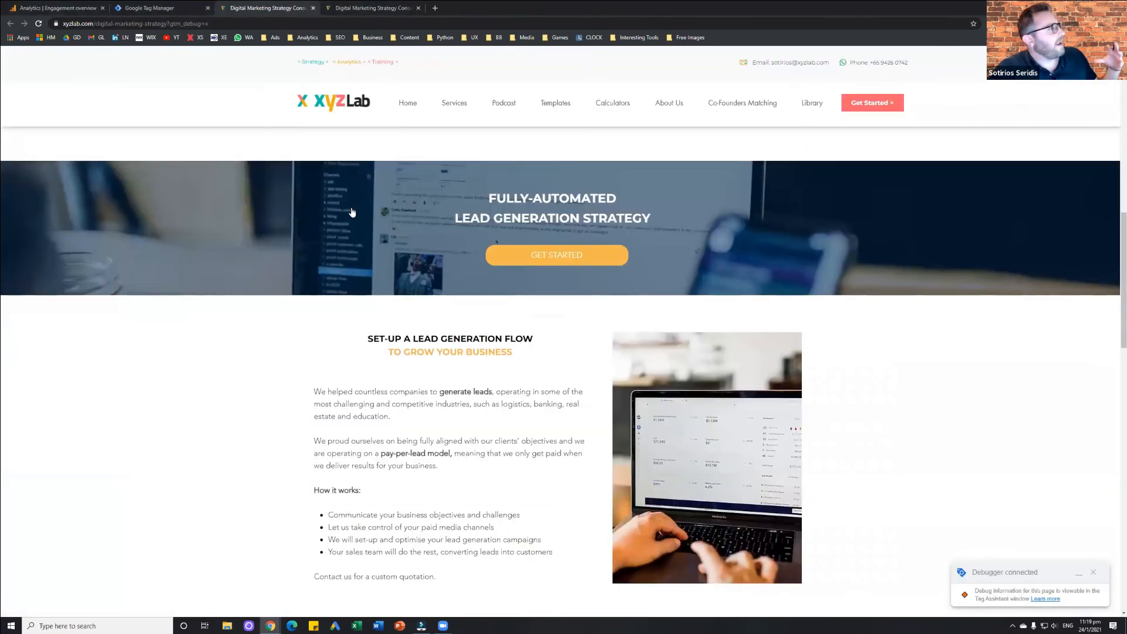
pyautogui.scroll(7, 264, 111)
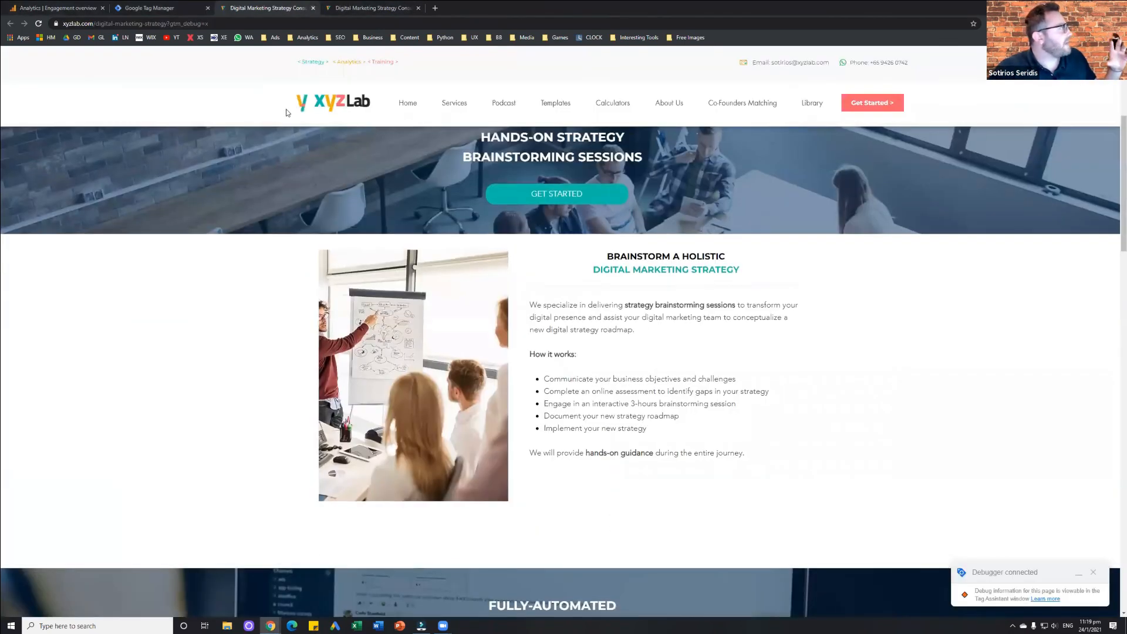
pyautogui.click(181, 6)
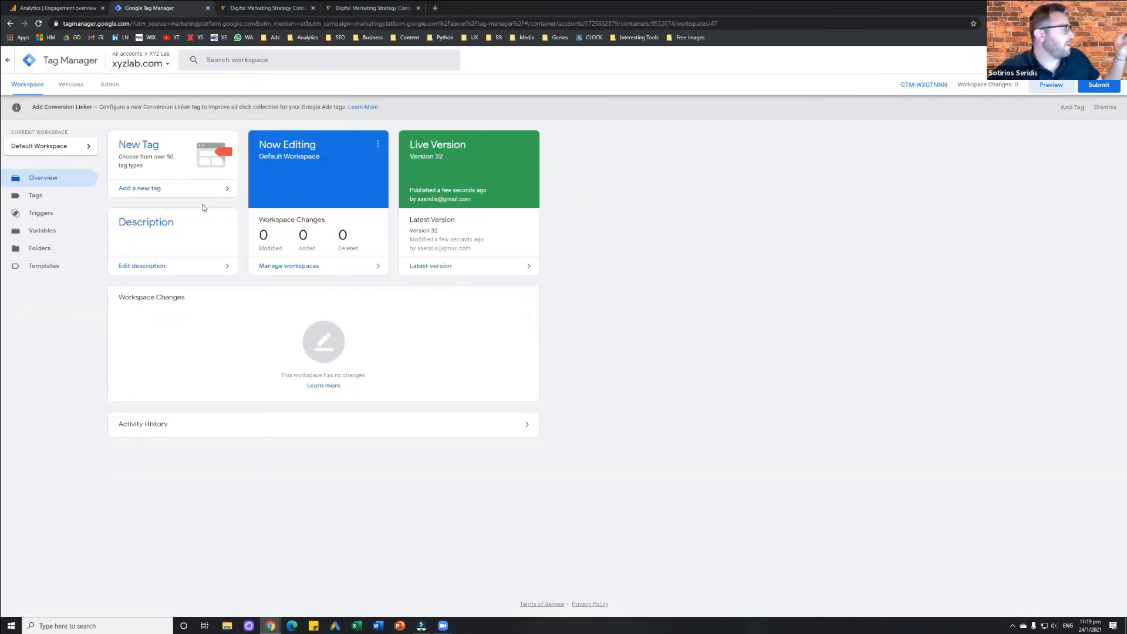
# - Look through the available tag types, existing triggers and trigger types from a new tag, and leave it without saving
pyautogui.click(193, 182)
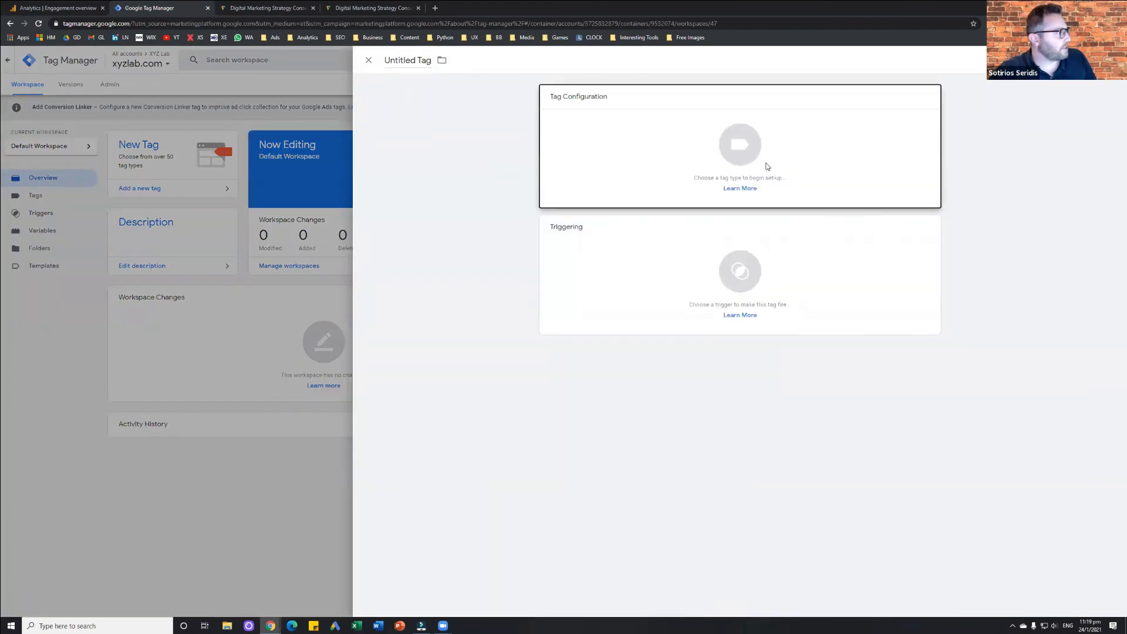
pyautogui.click(794, 183)
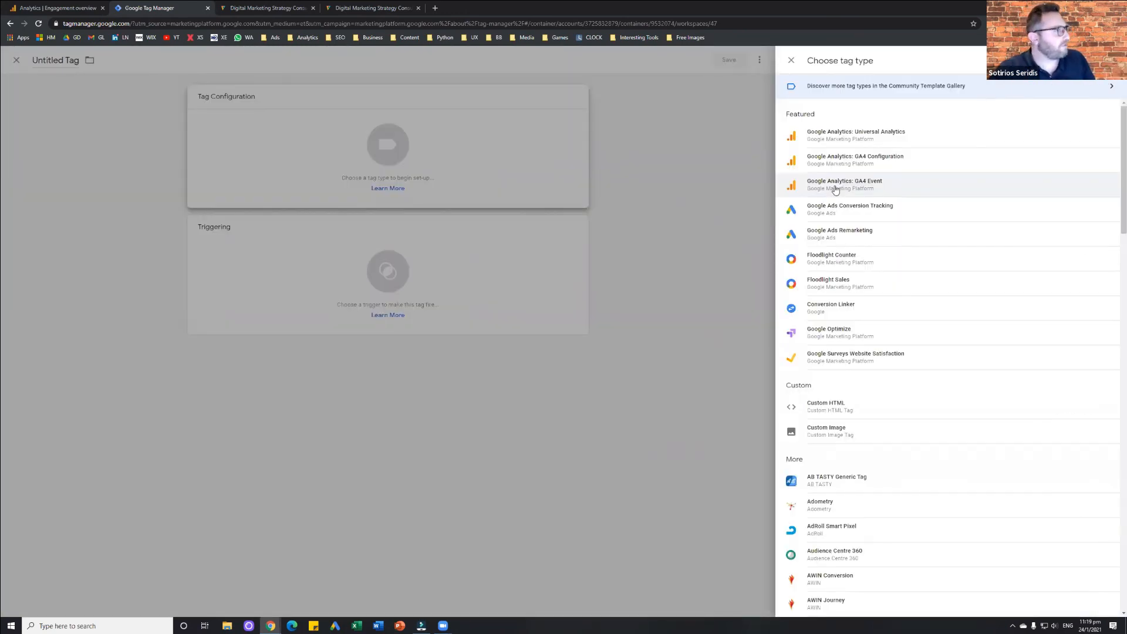
pyautogui.click(628, 245)
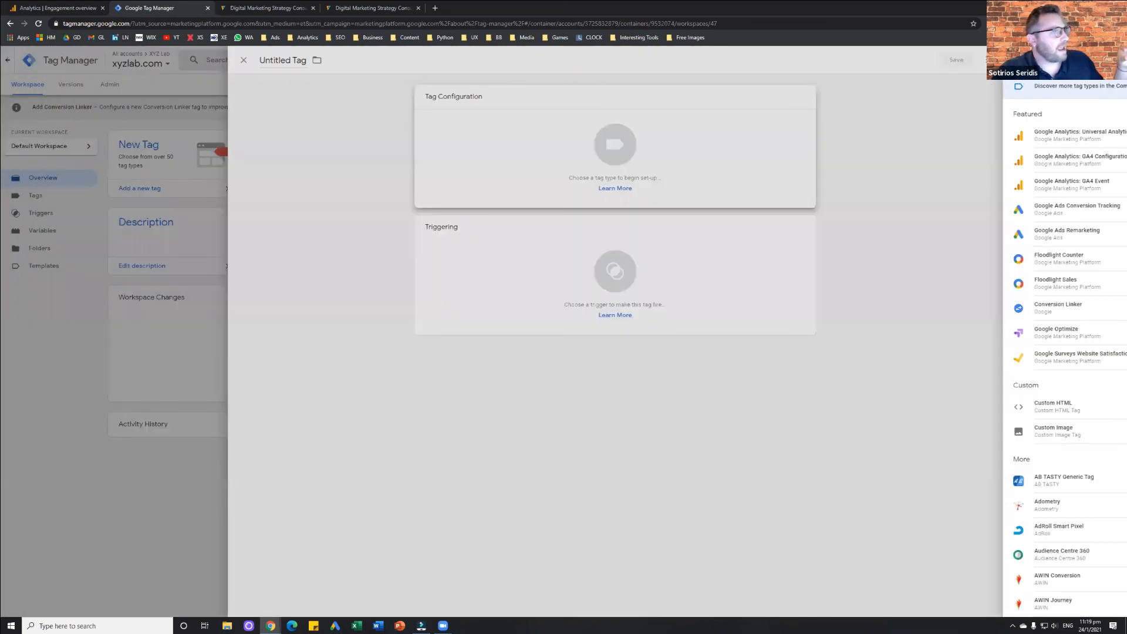
pyautogui.click(532, 270)
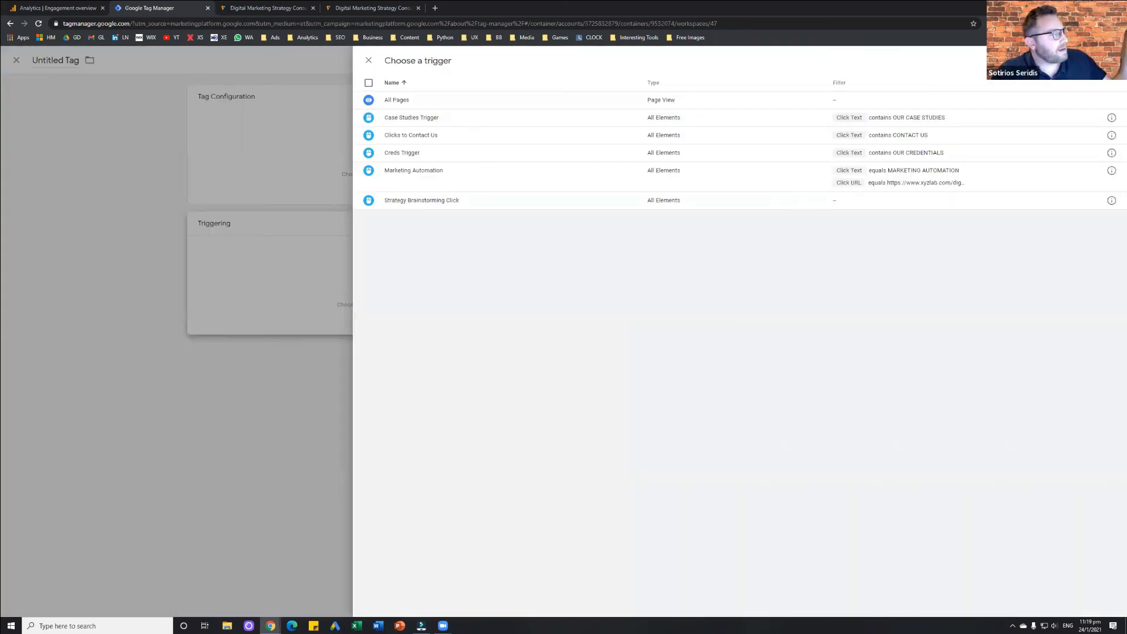
pyautogui.click(1102, 61)
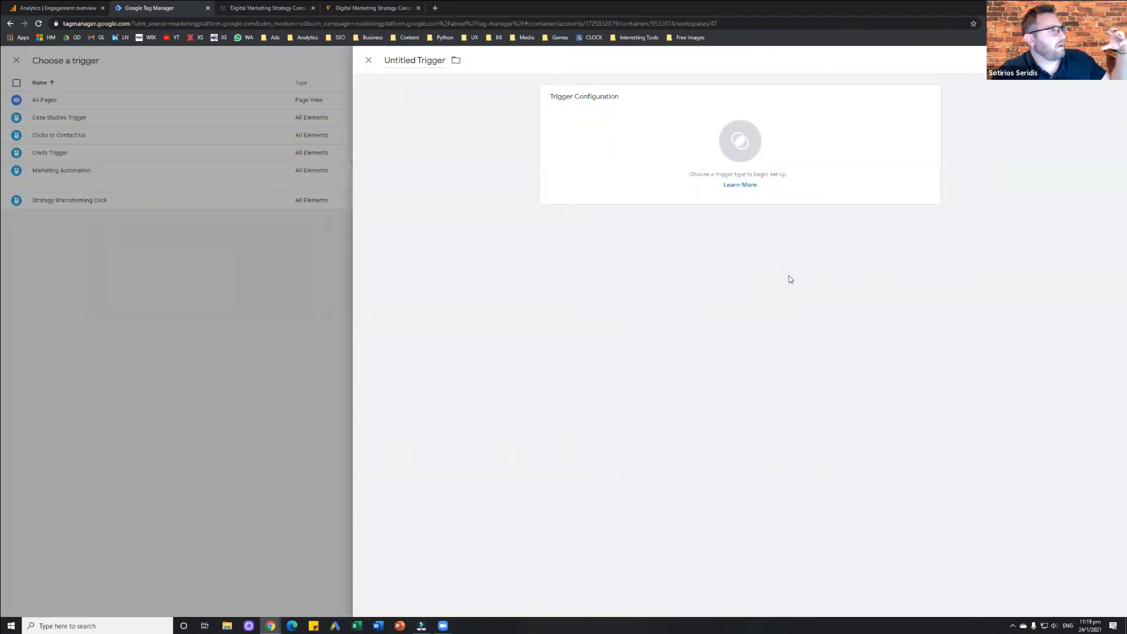
pyautogui.click(903, 116)
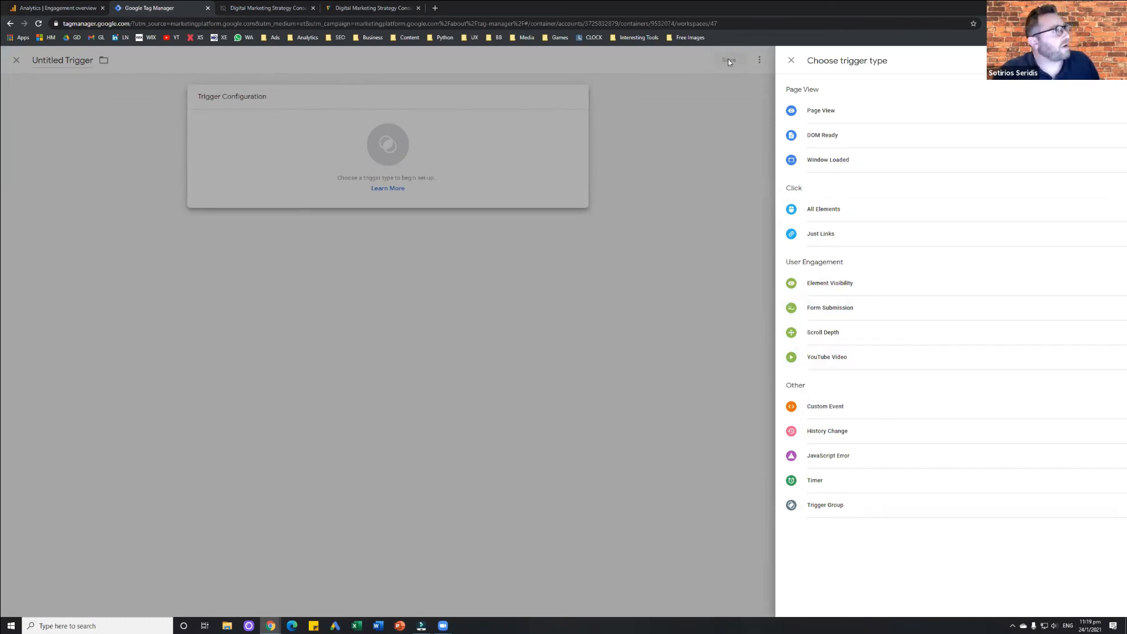
pyautogui.click(791, 60)
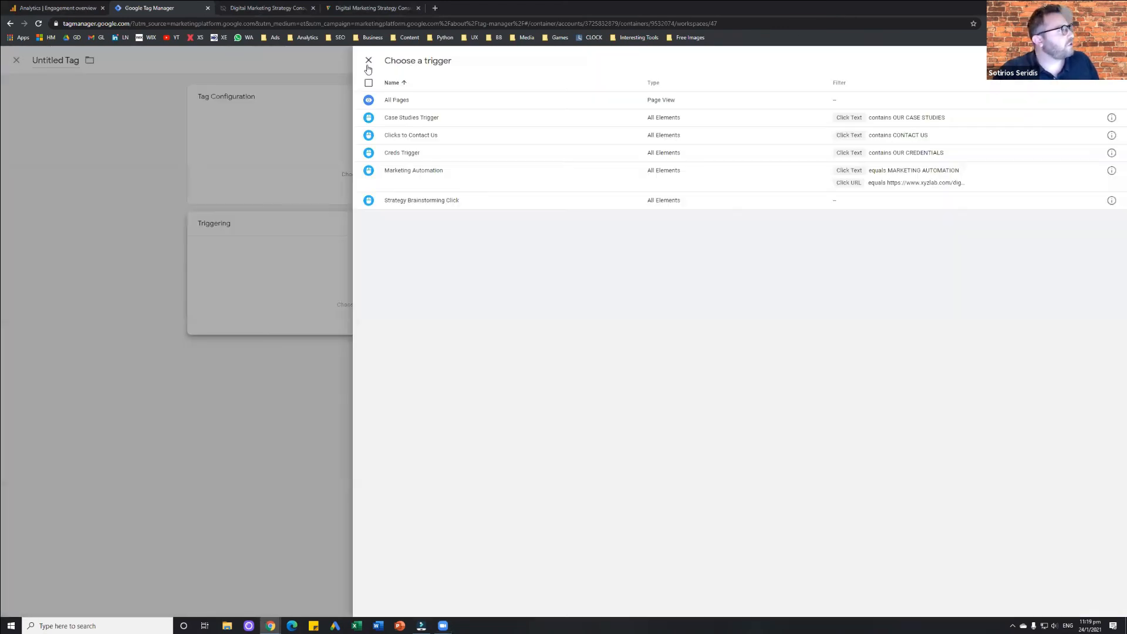
pyautogui.click(368, 62)
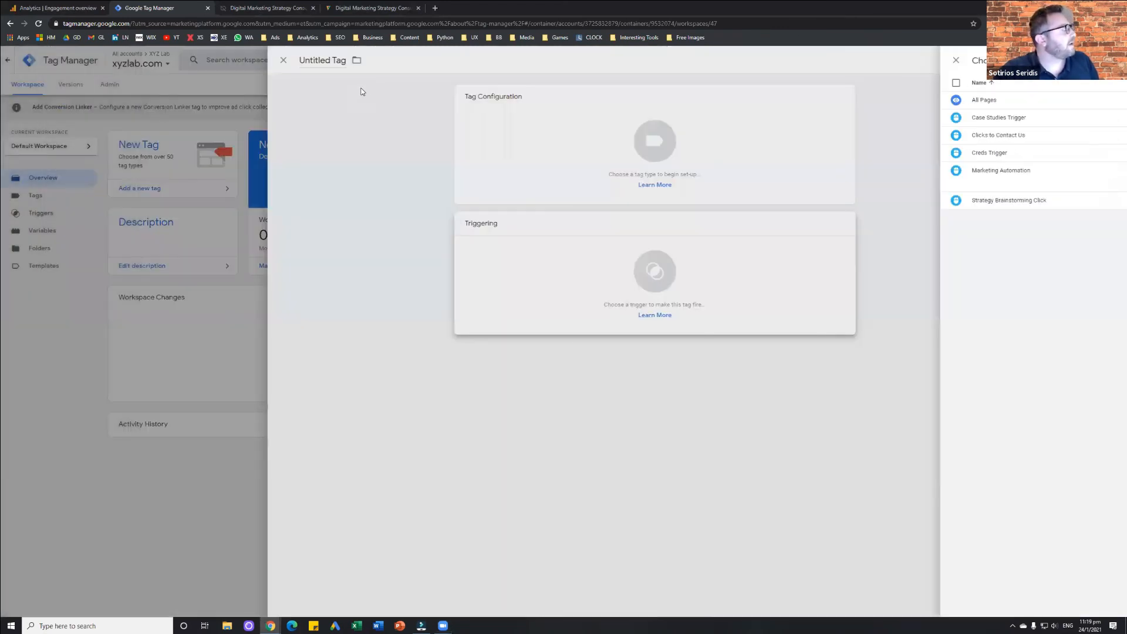
pyautogui.click(244, 67)
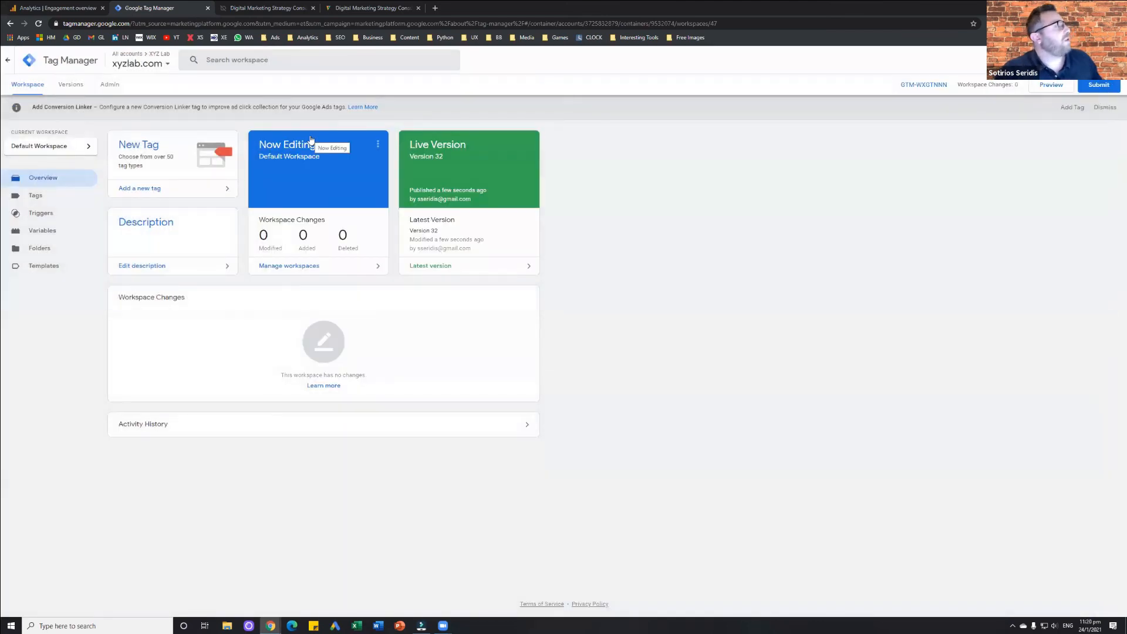